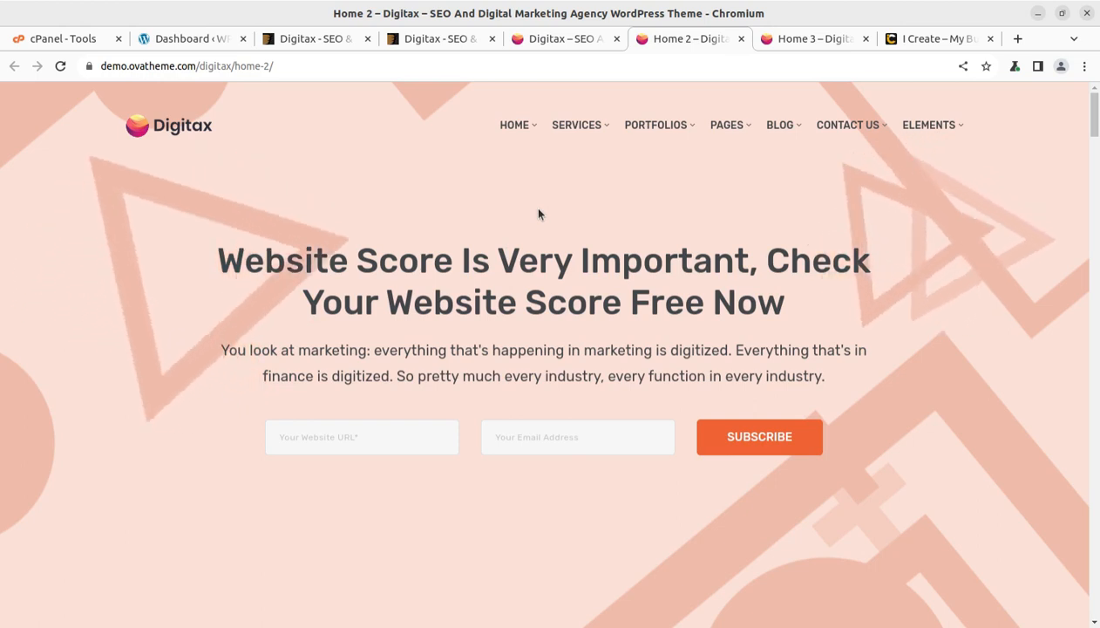
# - Compare the Digitax demo homepages Home 2, Home 3 and the main home page, examining their layouts and sections
pyautogui.click(791, 41)
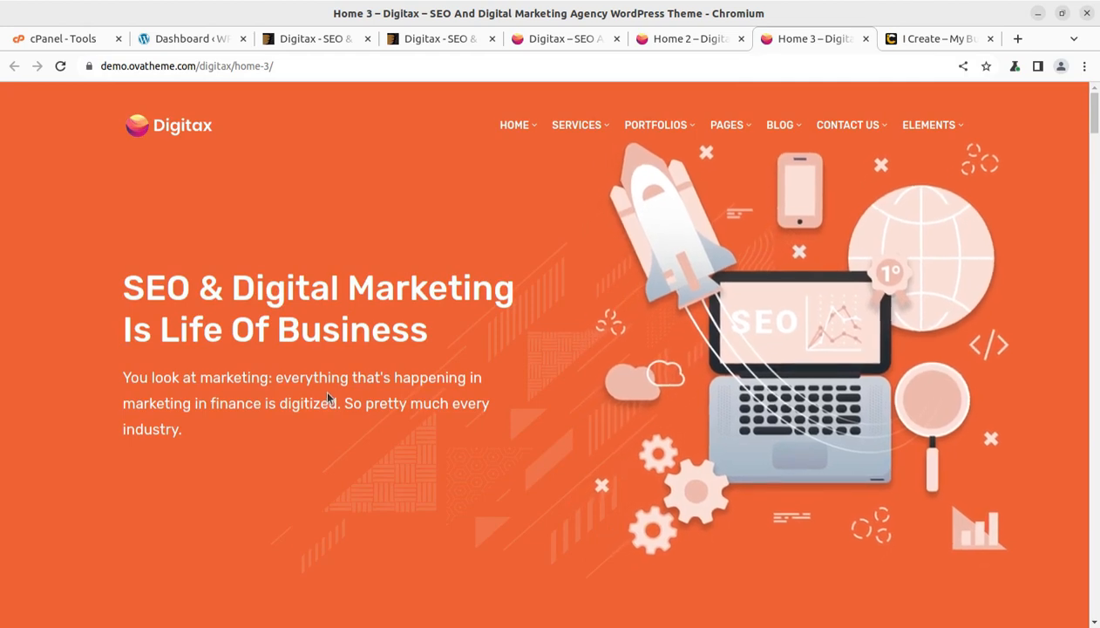
pyautogui.scroll(-4, 328, 398)
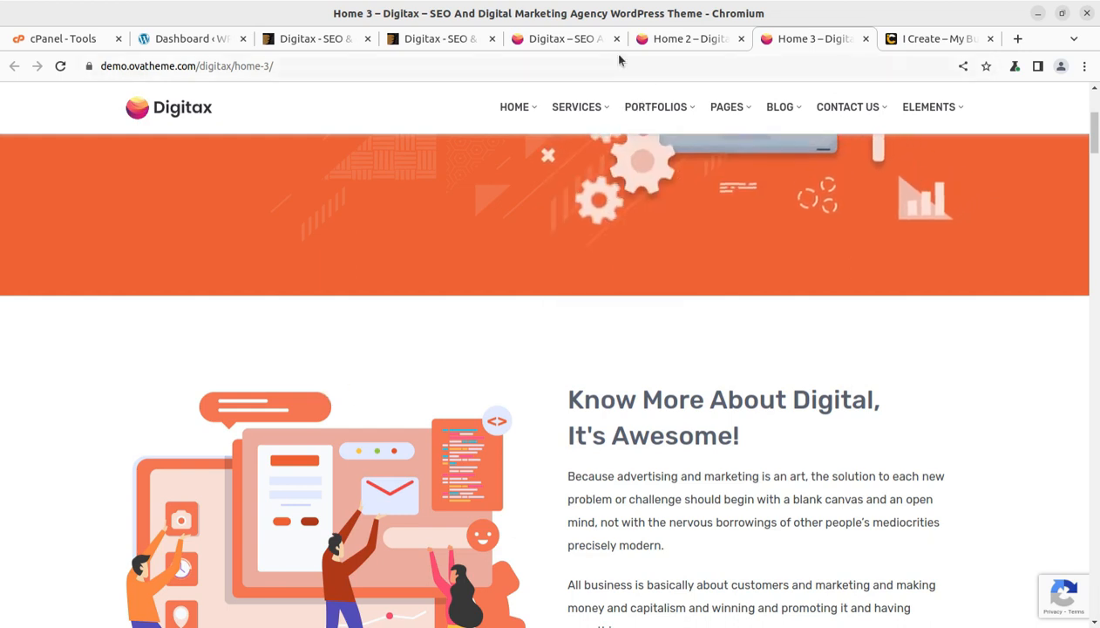
pyautogui.click(671, 39)
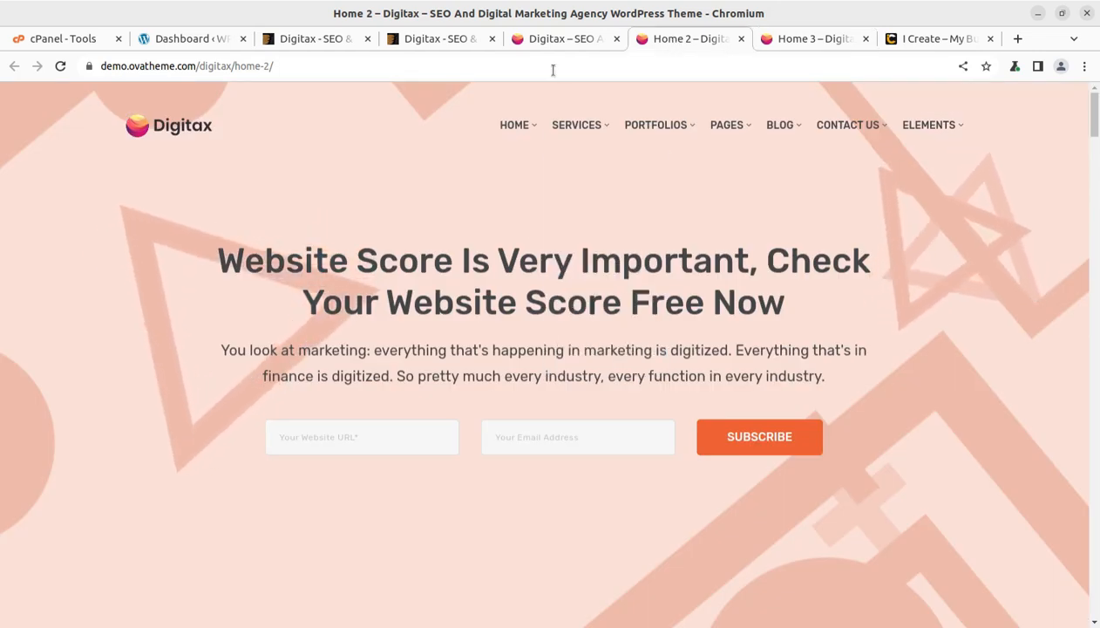
pyautogui.click(543, 39)
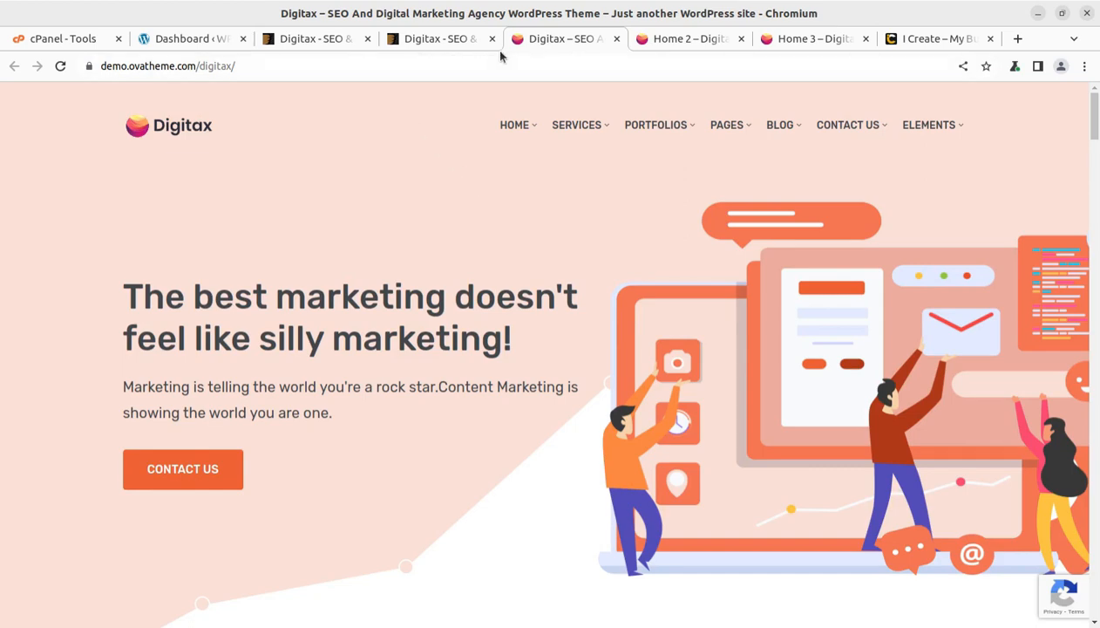
pyautogui.scroll(-10, 492, 353)
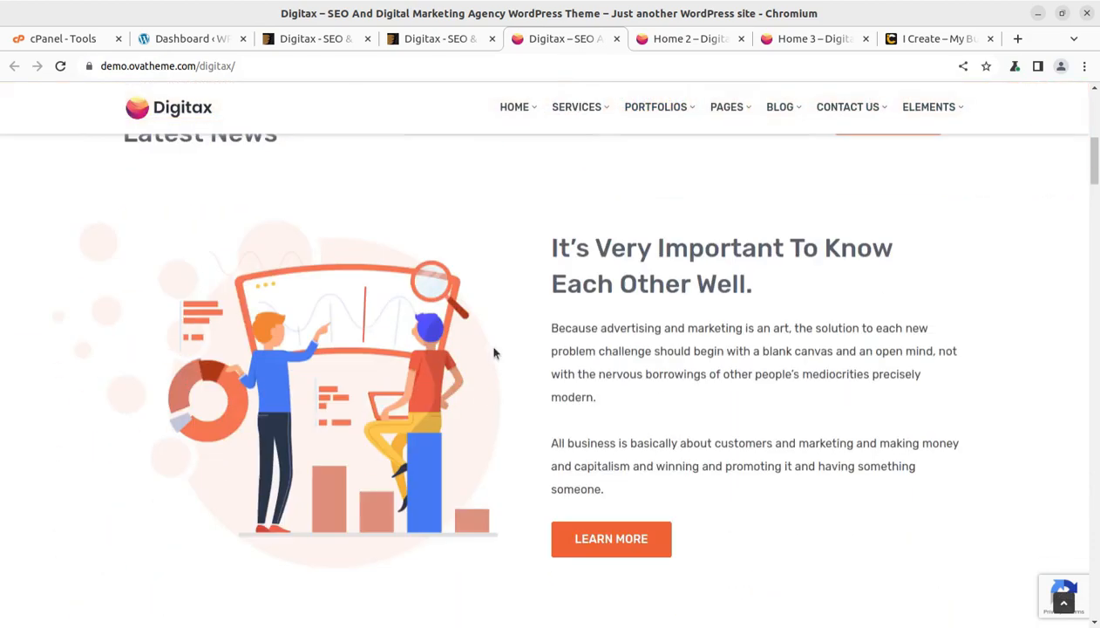
pyautogui.scroll(-15, 494, 353)
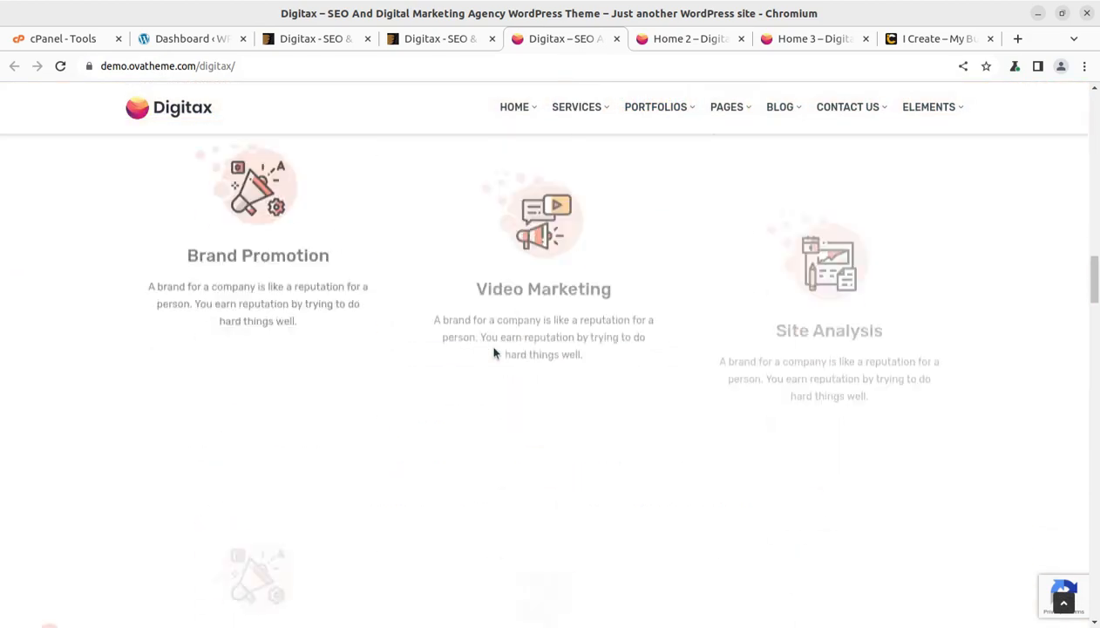
pyautogui.click(652, 38)
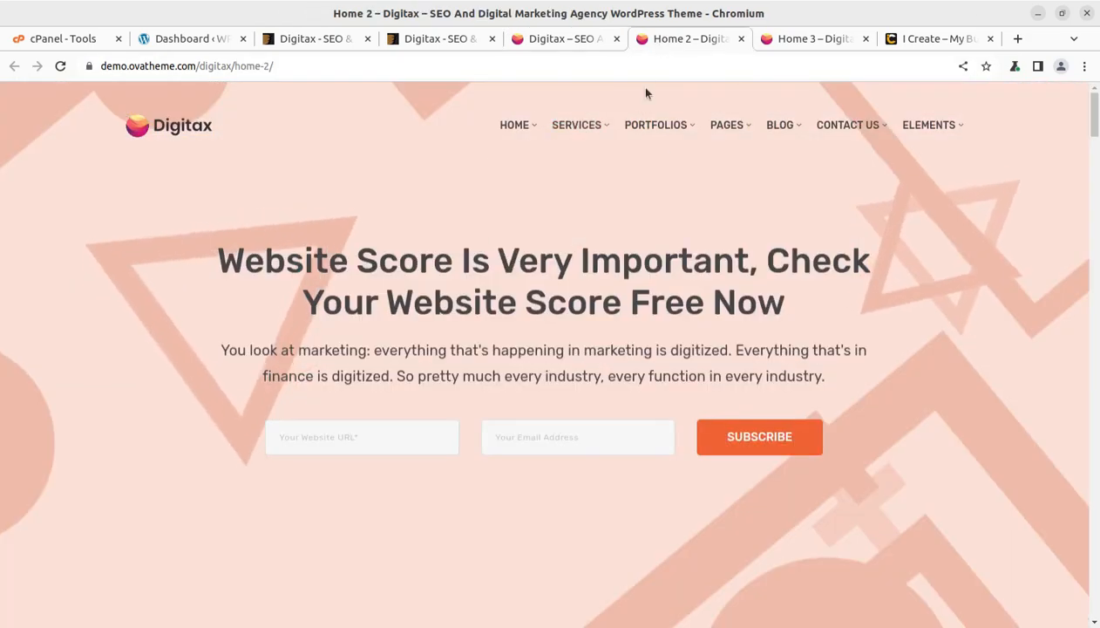
pyautogui.click(793, 41)
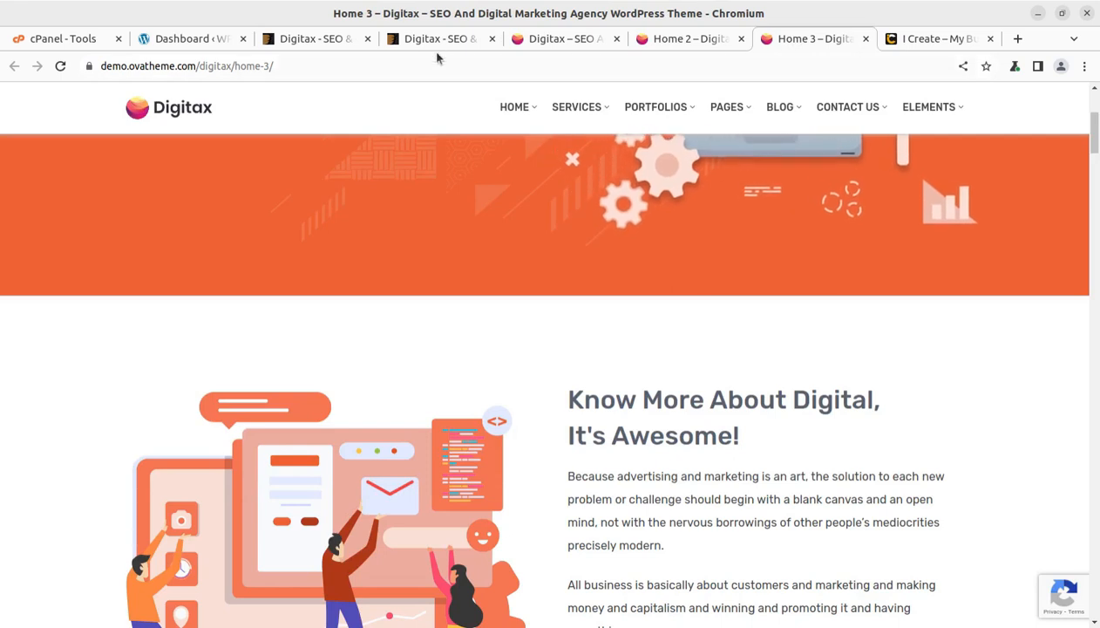
# - Examine the Digitax item page on ThemeForest, checking the theme title, author, published date, last update and reviews rating
pyautogui.click(321, 41)
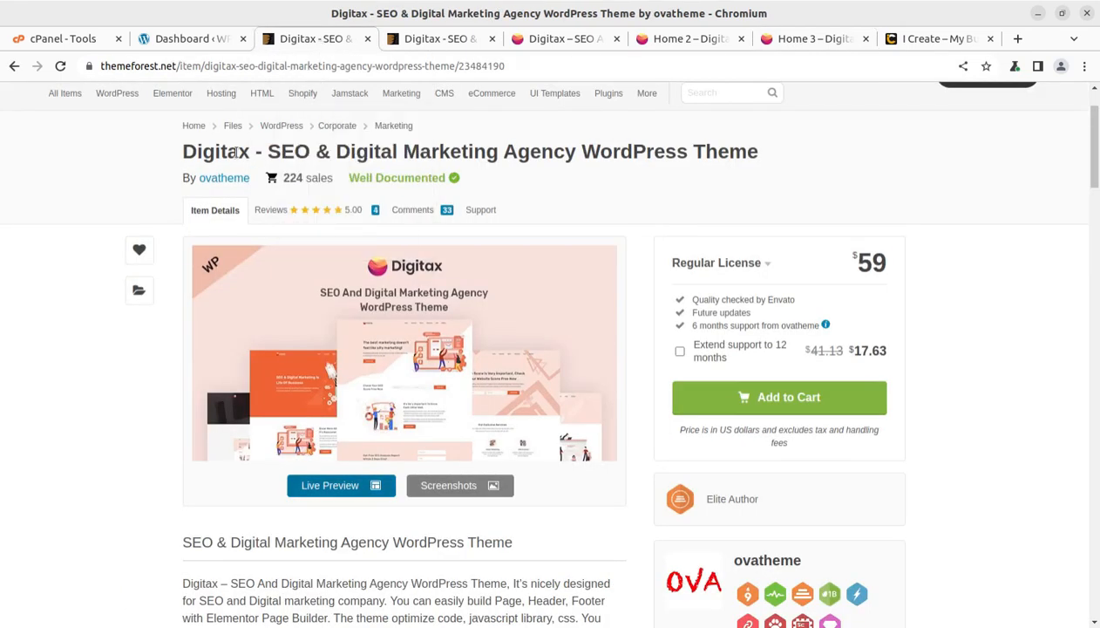
pyautogui.moveTo(182, 155); pyautogui.dragTo(251, 153)
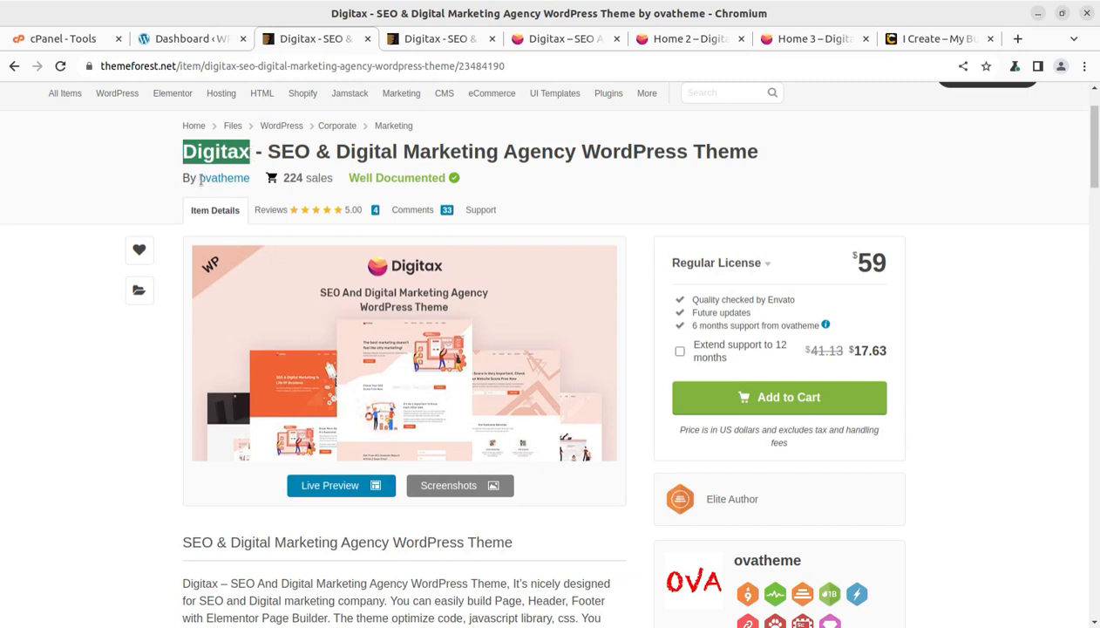
pyautogui.click(268, 151)
pyautogui.moveTo(269, 151); pyautogui.dragTo(576, 149)
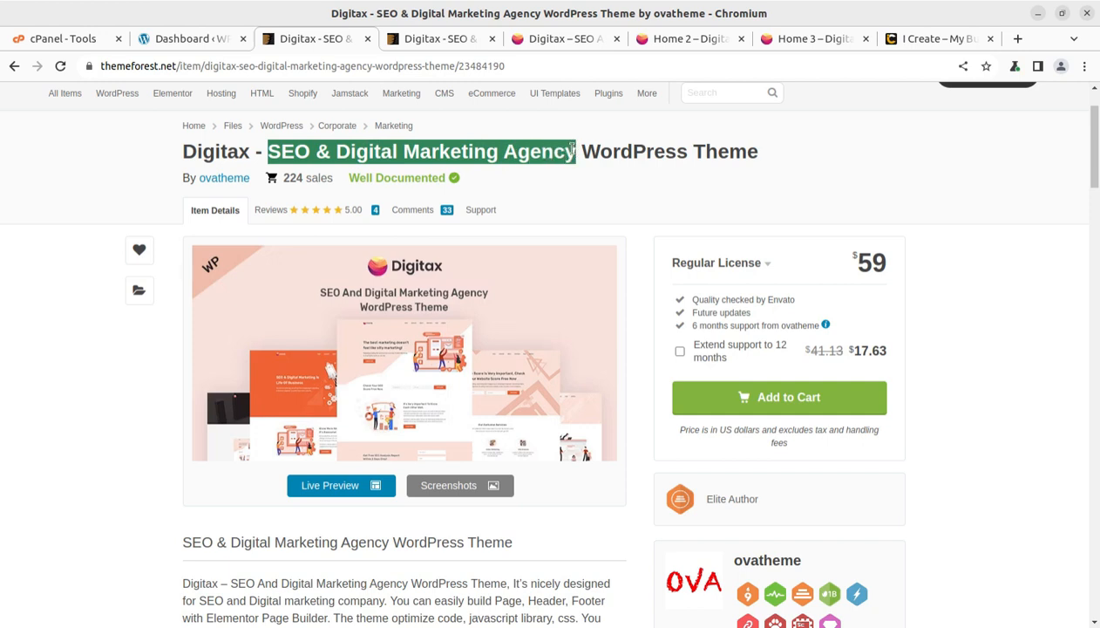
pyautogui.scroll(-2, 683, 349)
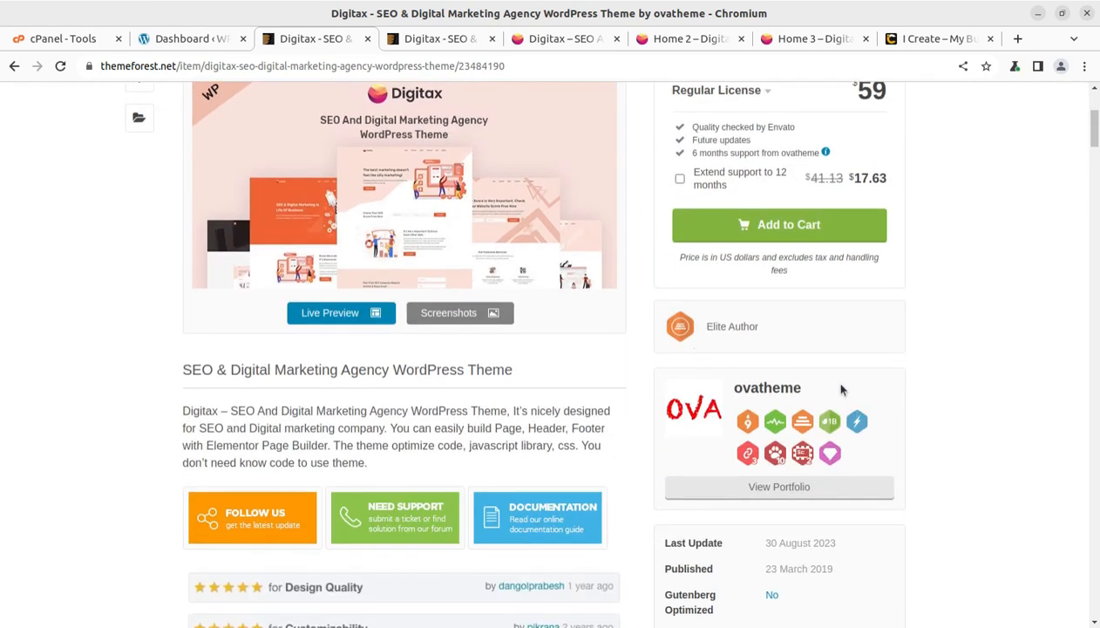
pyautogui.moveTo(839, 388); pyautogui.dragTo(728, 387)
pyautogui.scroll(-2, 811, 385)
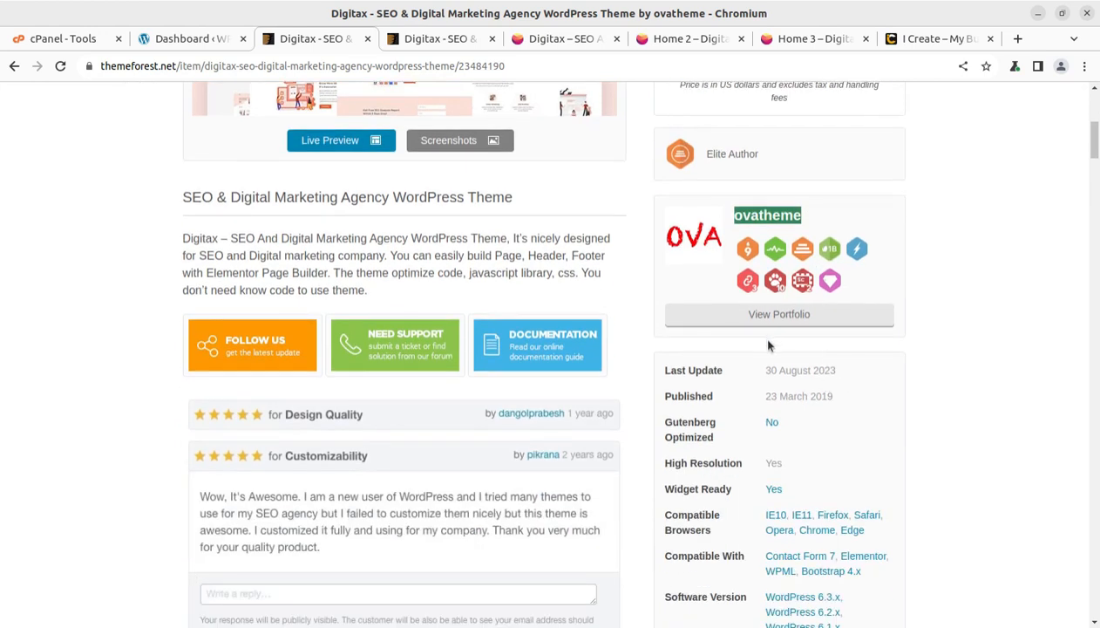
pyautogui.moveTo(835, 396); pyautogui.dragTo(764, 400)
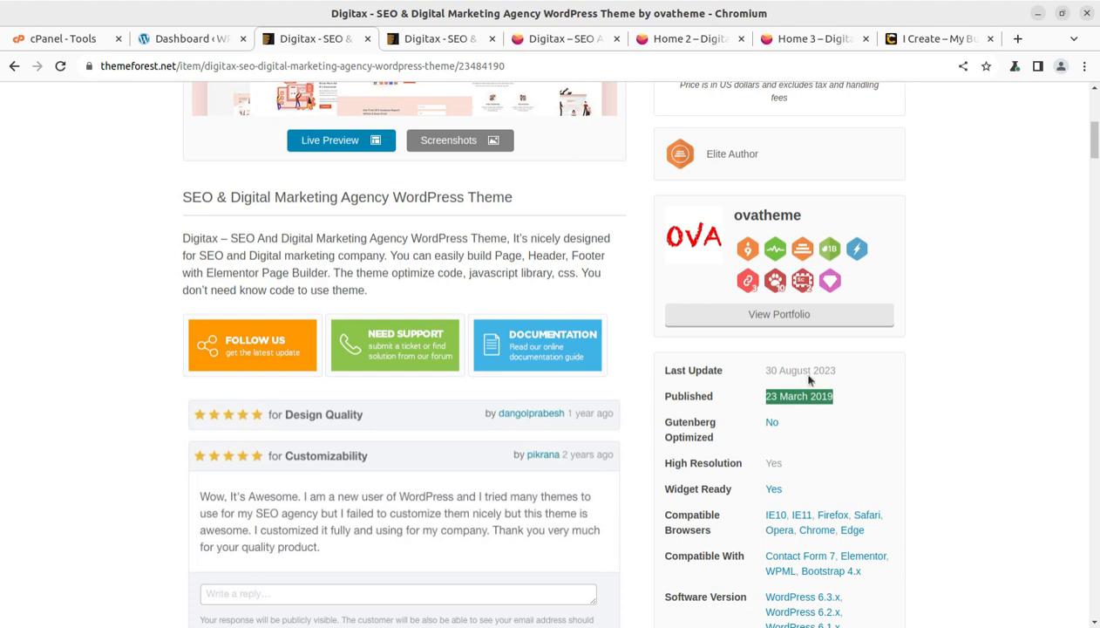
pyautogui.moveTo(838, 370); pyautogui.dragTo(766, 371)
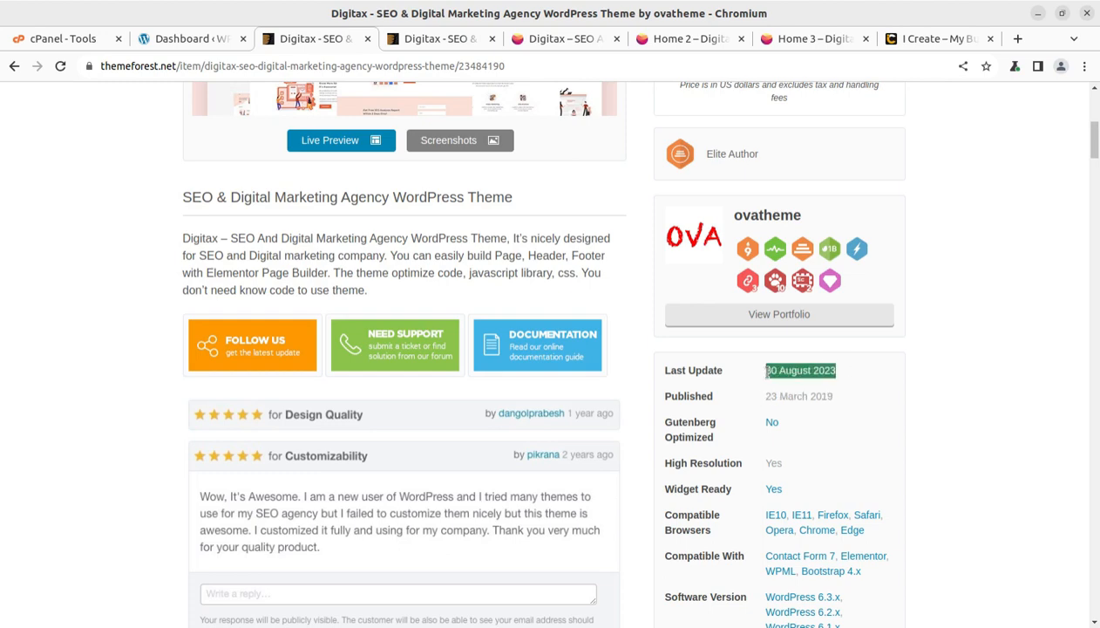
pyautogui.scroll(4, 226, 462)
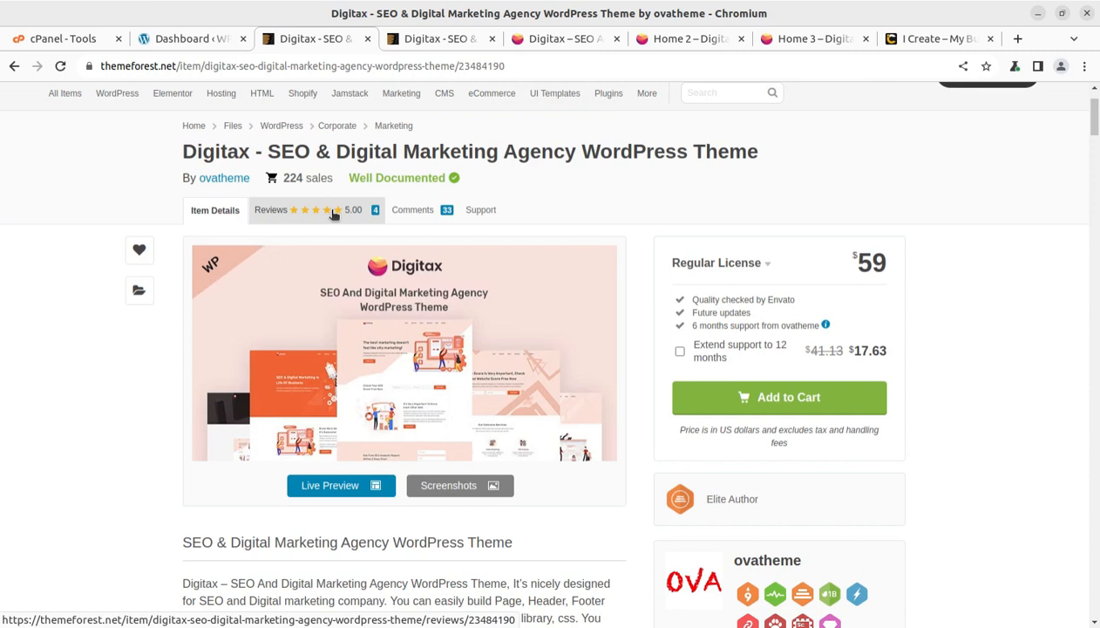
# - Switch to the file manager and inspect the digitax_v1.1.5 folder: digitax.zip, digitax-child.zip and the Plugins folder's contents
pyautogui.click(185, 39)
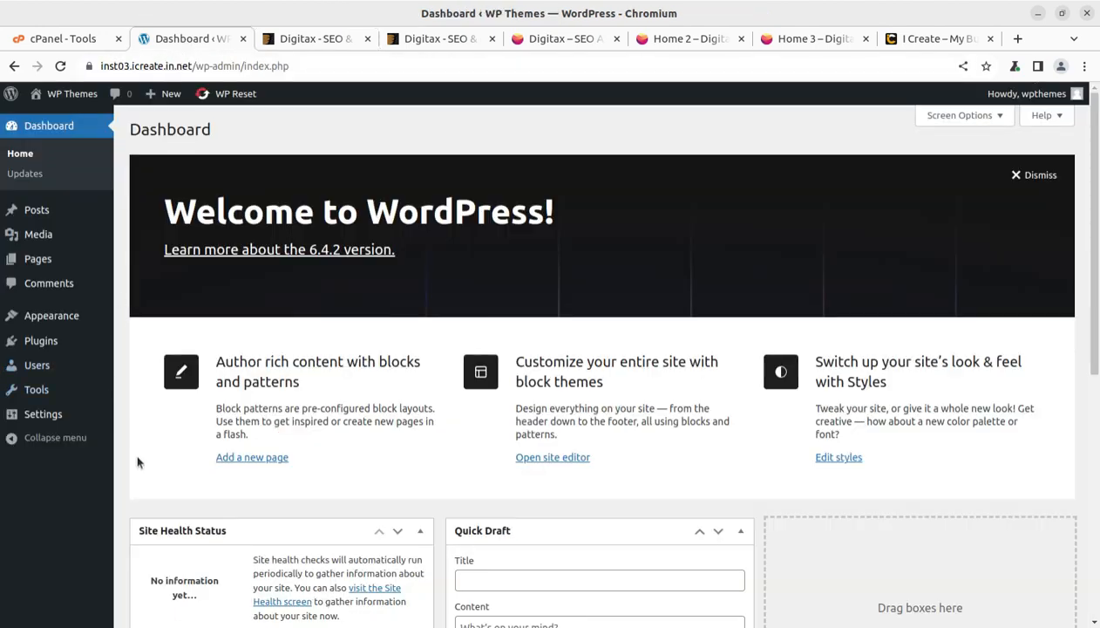
pyautogui.click(1, 27)
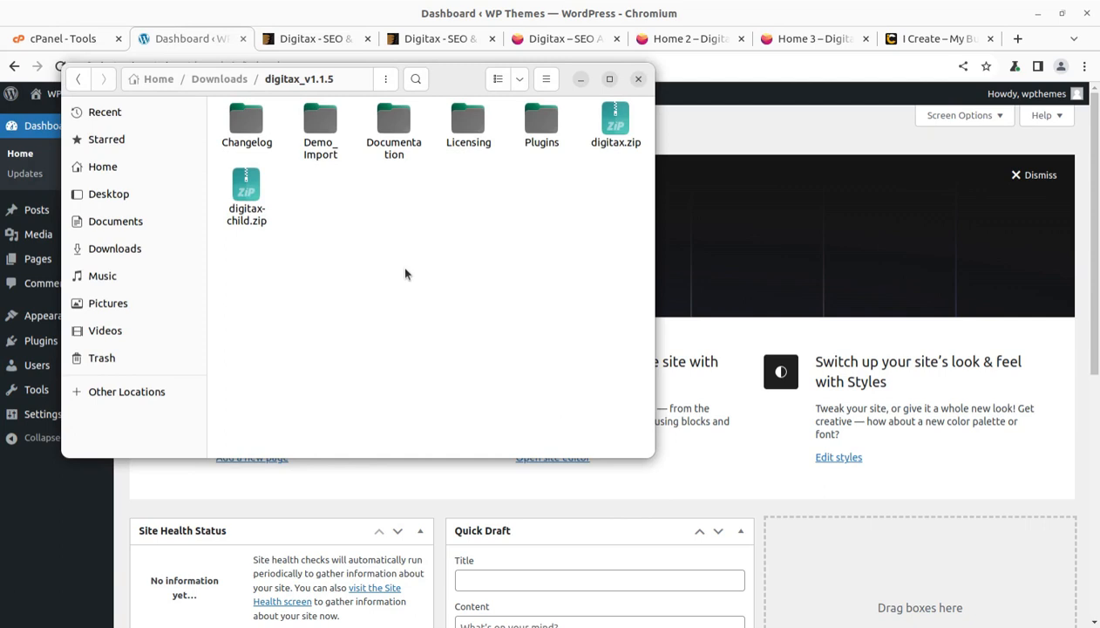
pyautogui.click(608, 132)
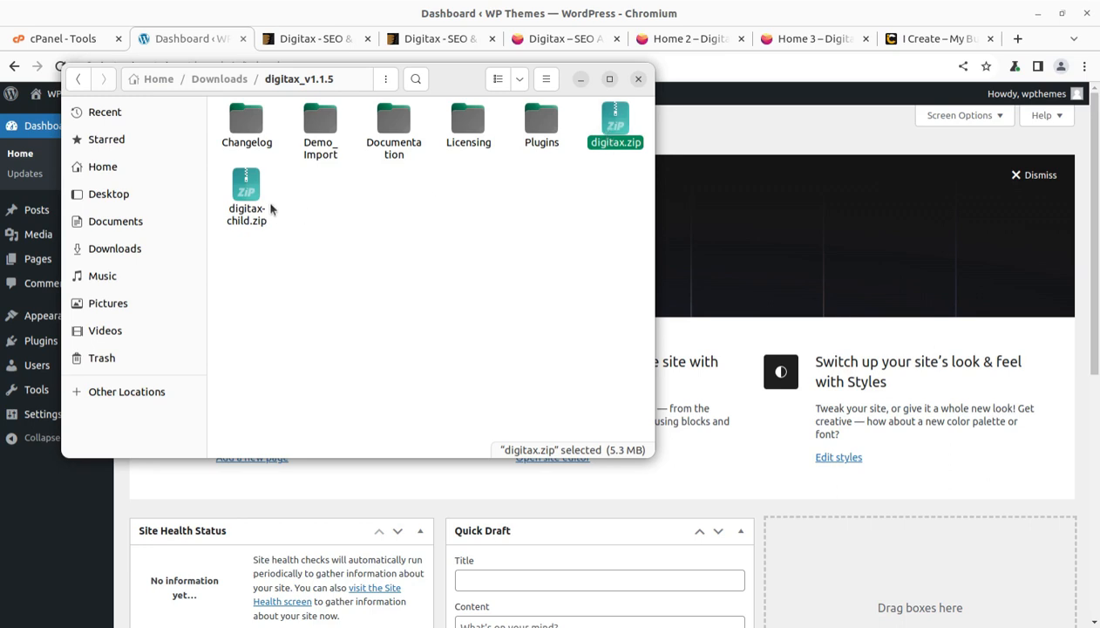
pyautogui.click(248, 194)
pyautogui.doubleClick(542, 127)
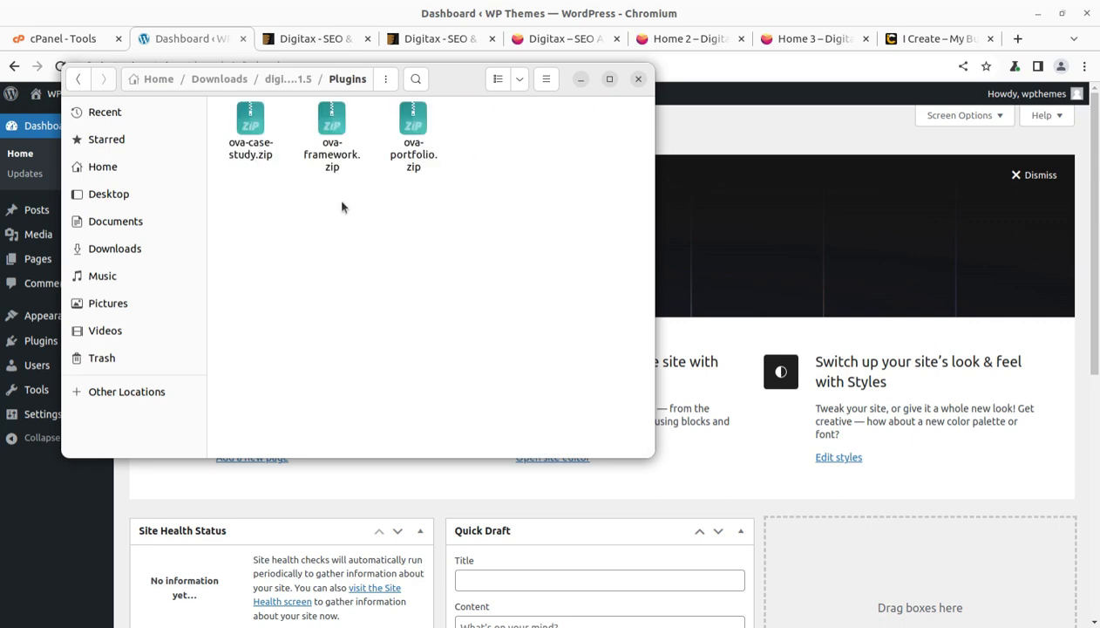
pyautogui.click(291, 79)
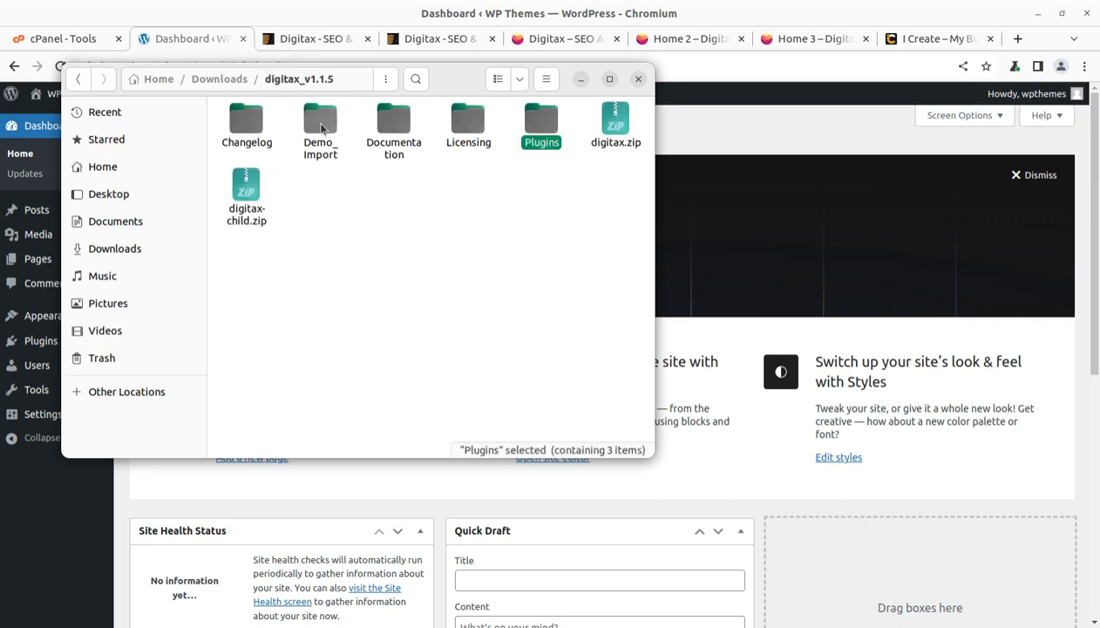
pyautogui.click(616, 131)
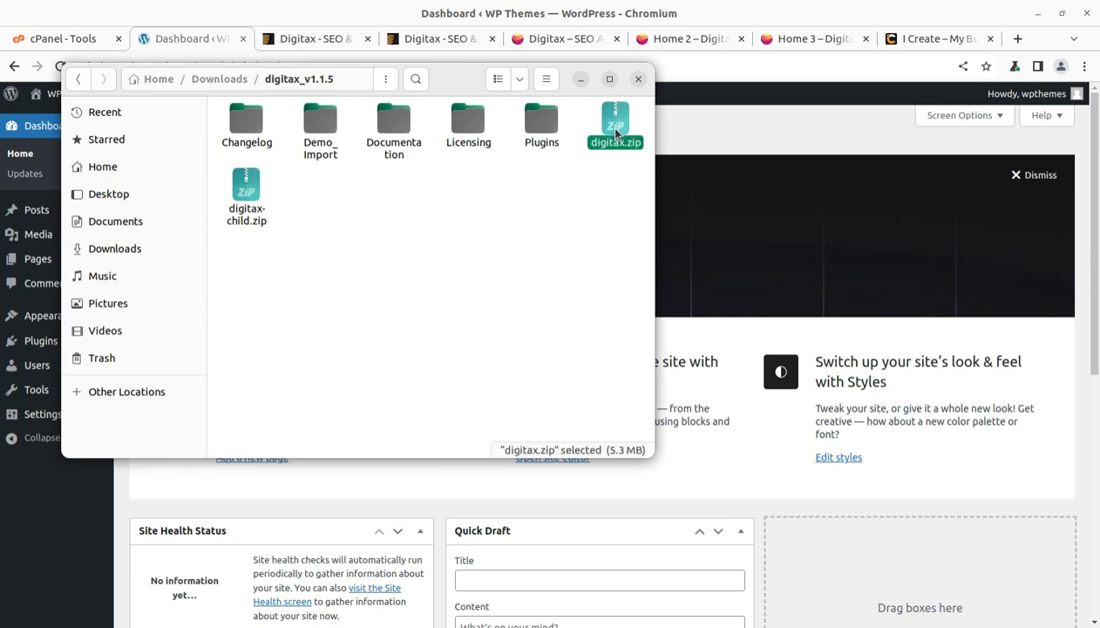
pyautogui.click(581, 79)
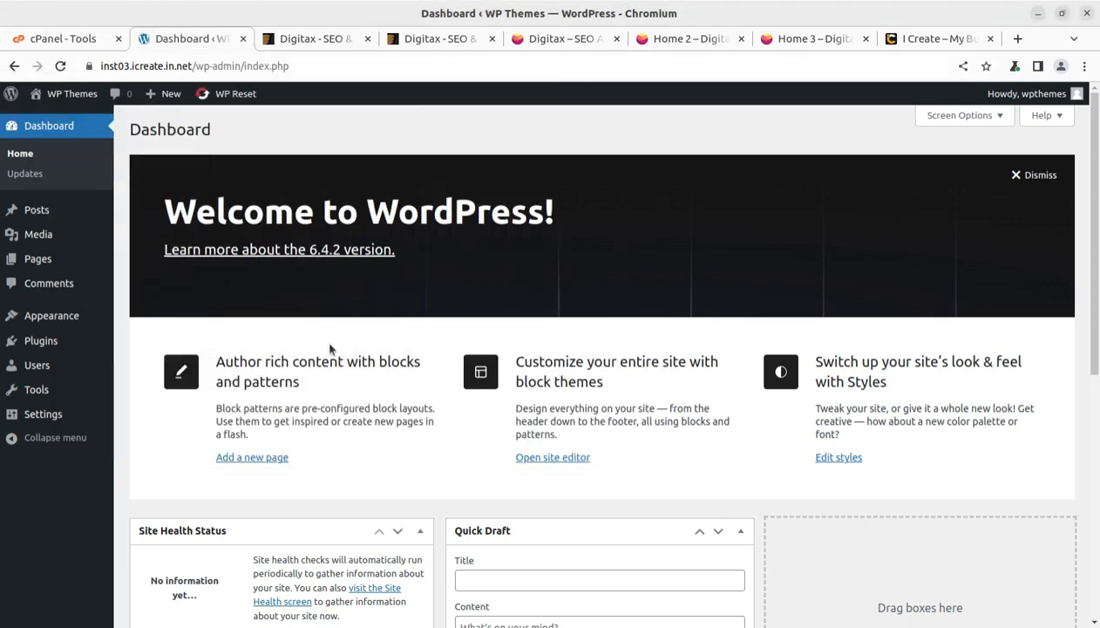
# - View the hosting account's cPanel Tools page and return to the WordPress dashboard
pyautogui.moveTo(43, 317)
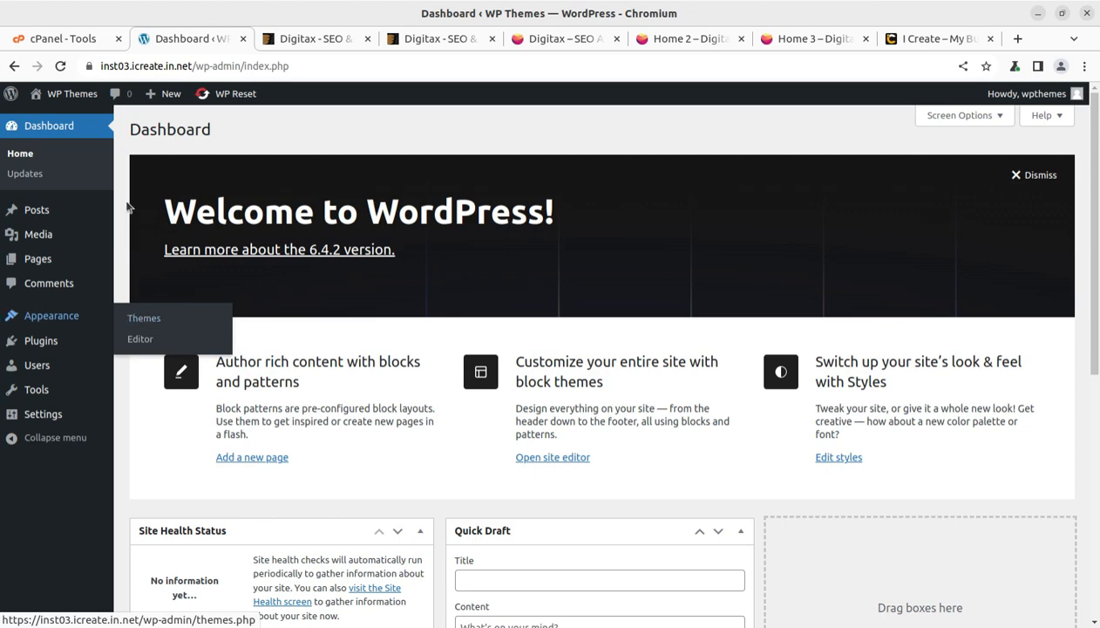
pyautogui.click(52, 40)
pyautogui.scroll(15, 793, 398)
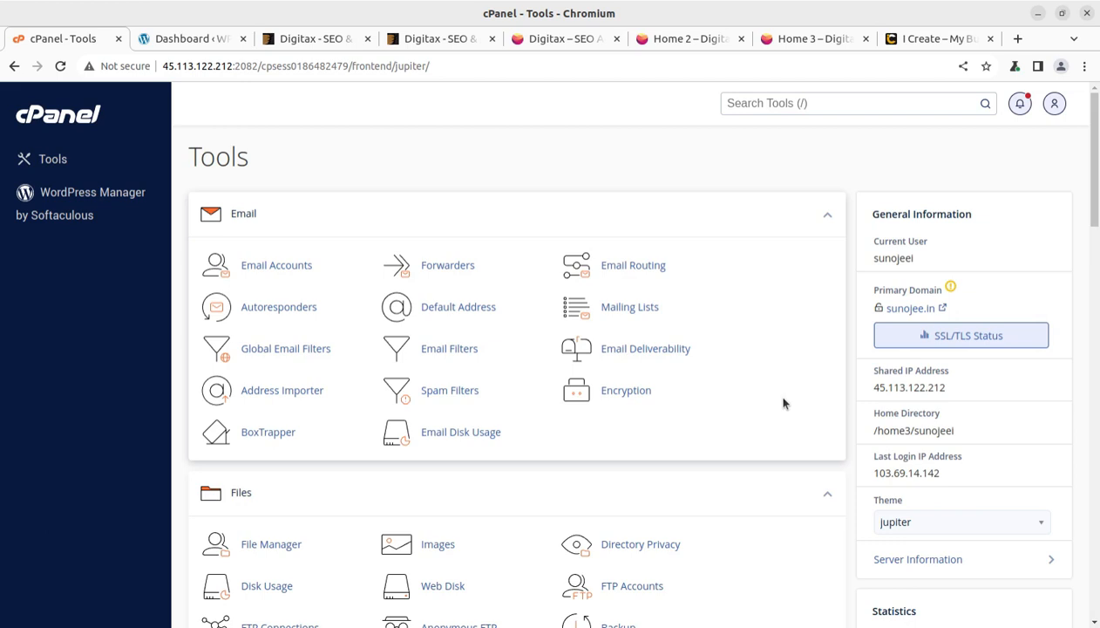
pyautogui.click(197, 46)
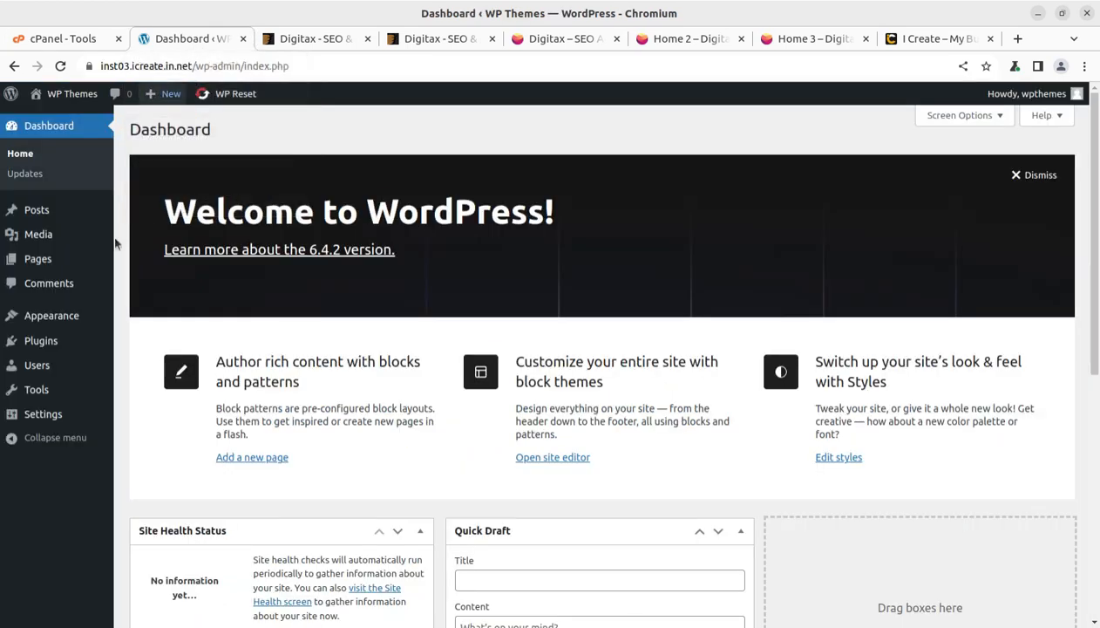
# - Add a new theme to the WordPress site by uploading and installing digitax.zip from the digitax_v1.1.5 folder
pyautogui.moveTo(33, 325)
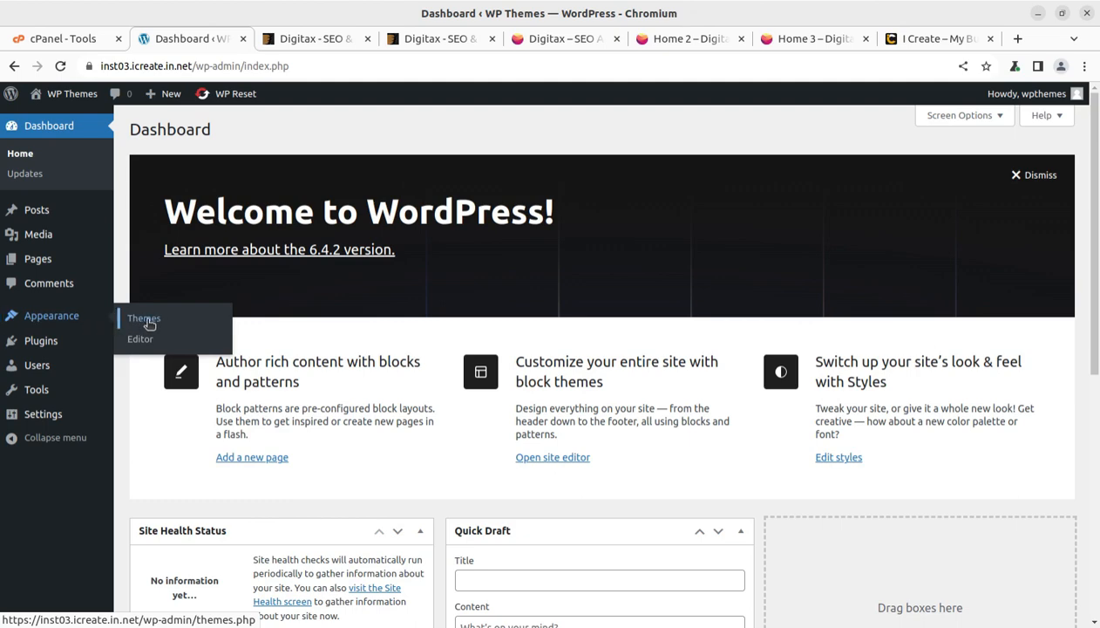
pyautogui.click(144, 319)
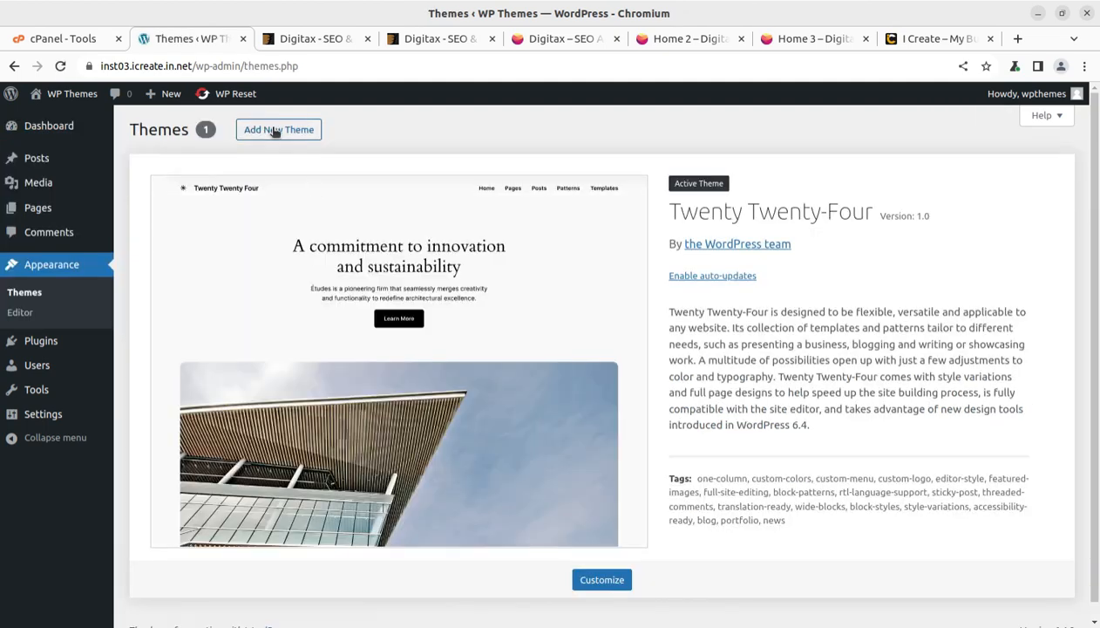
pyautogui.click(274, 131)
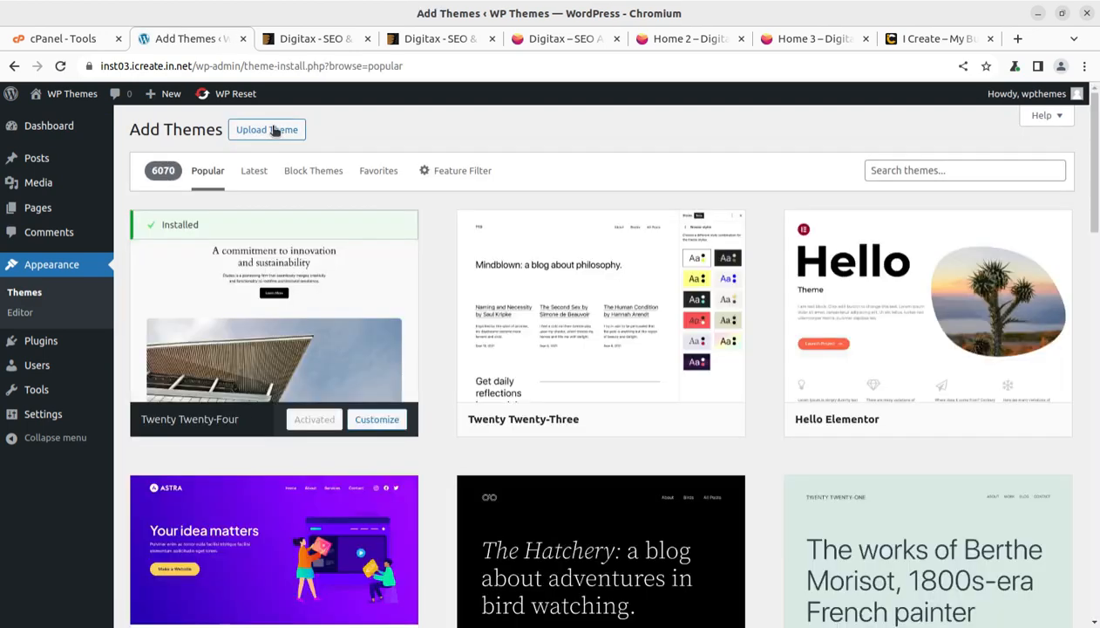
pyautogui.click(247, 136)
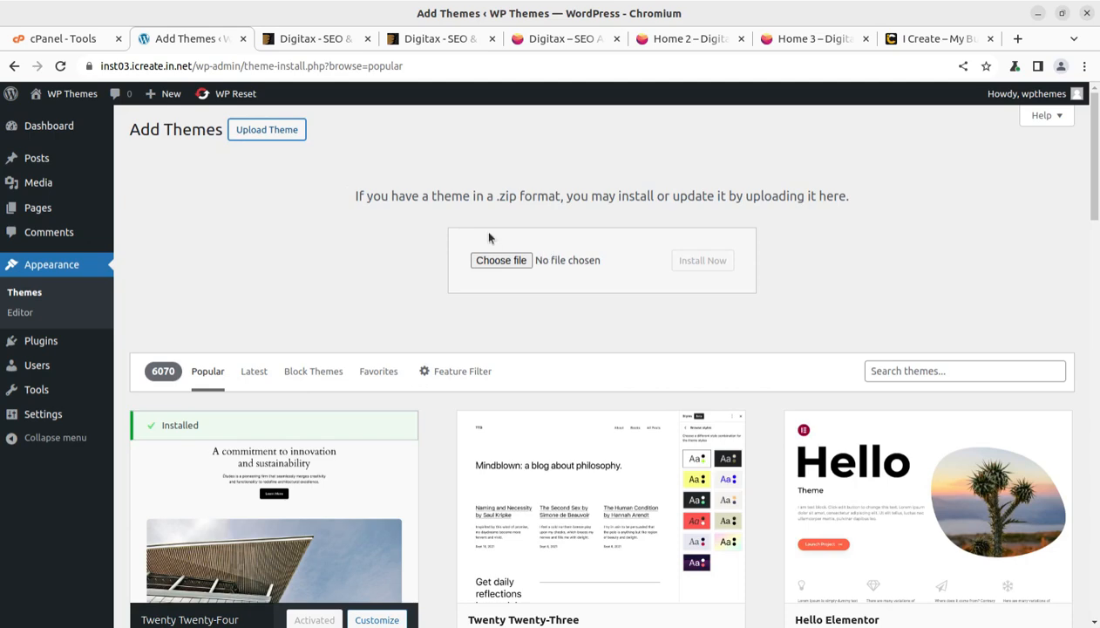
pyautogui.click(501, 260)
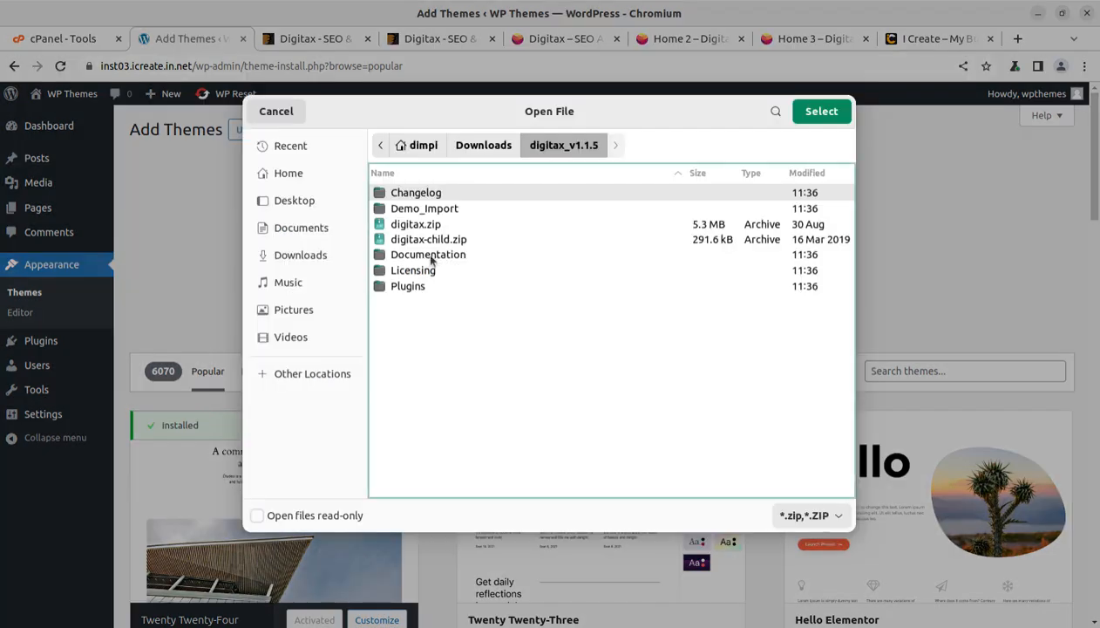
pyautogui.click(427, 224)
pyautogui.click(818, 113)
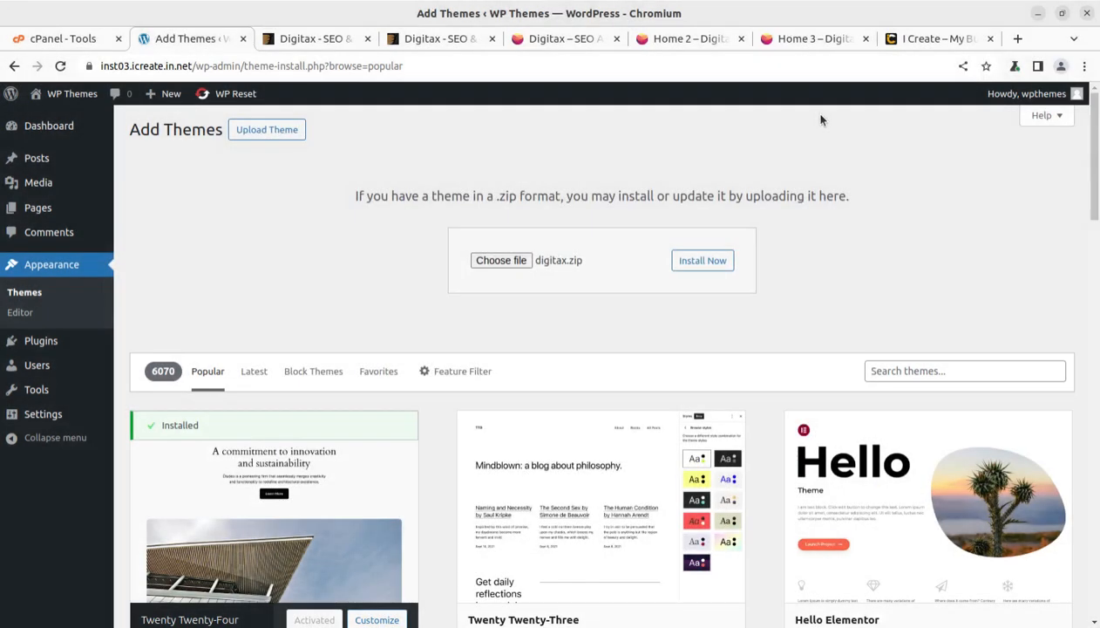
pyautogui.click(684, 271)
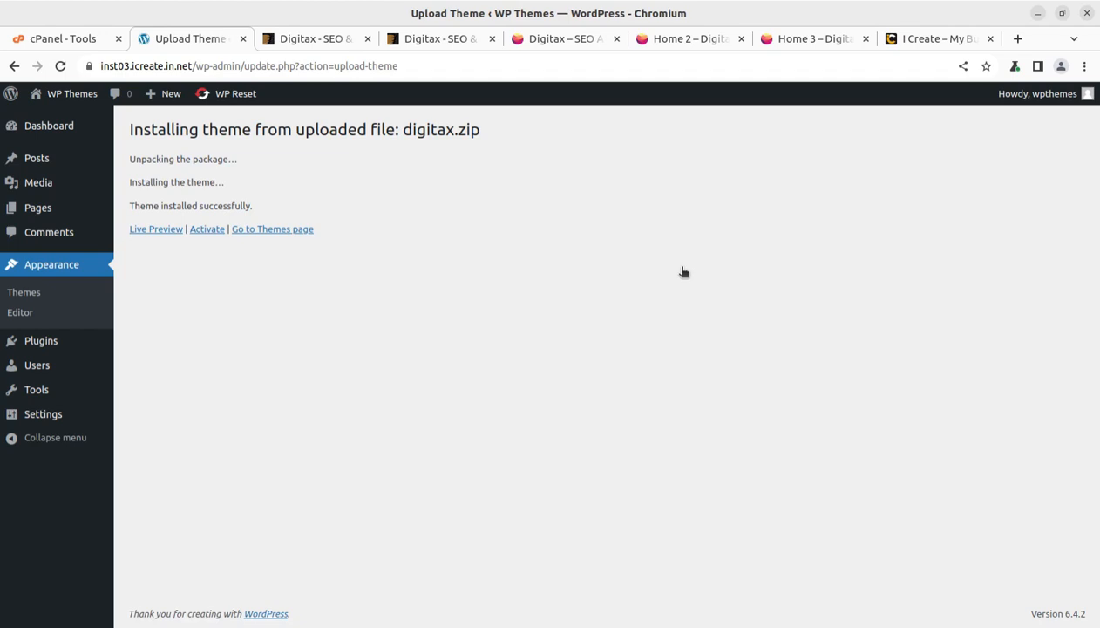
# - Go to the installed themes page and open the Digitax theme's details to check its name and version
pyautogui.click(261, 230)
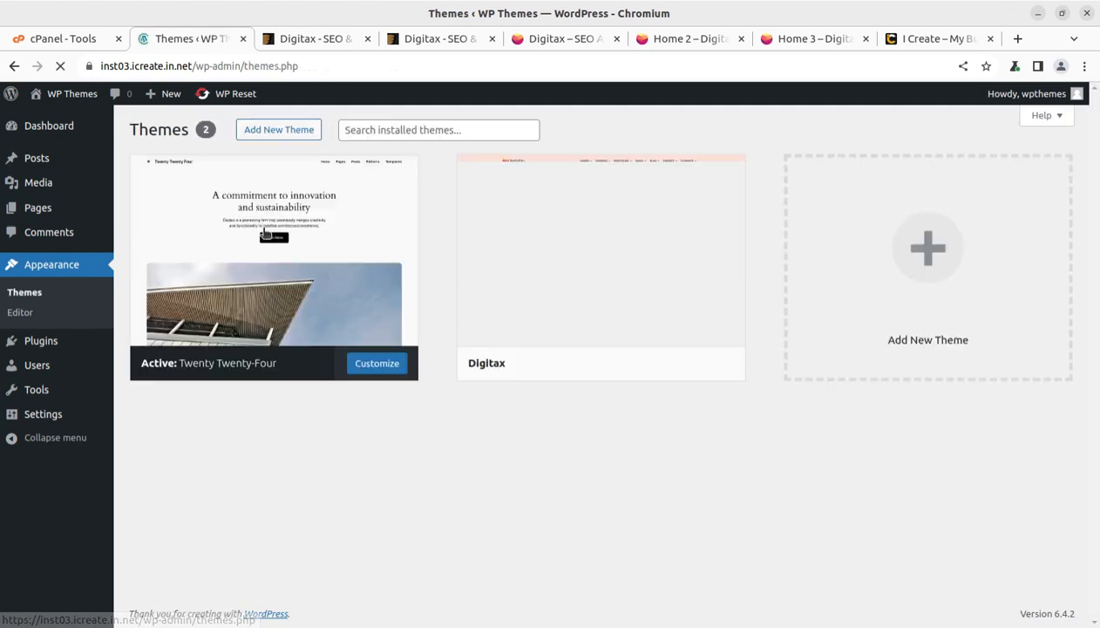
pyautogui.moveTo(540, 371)
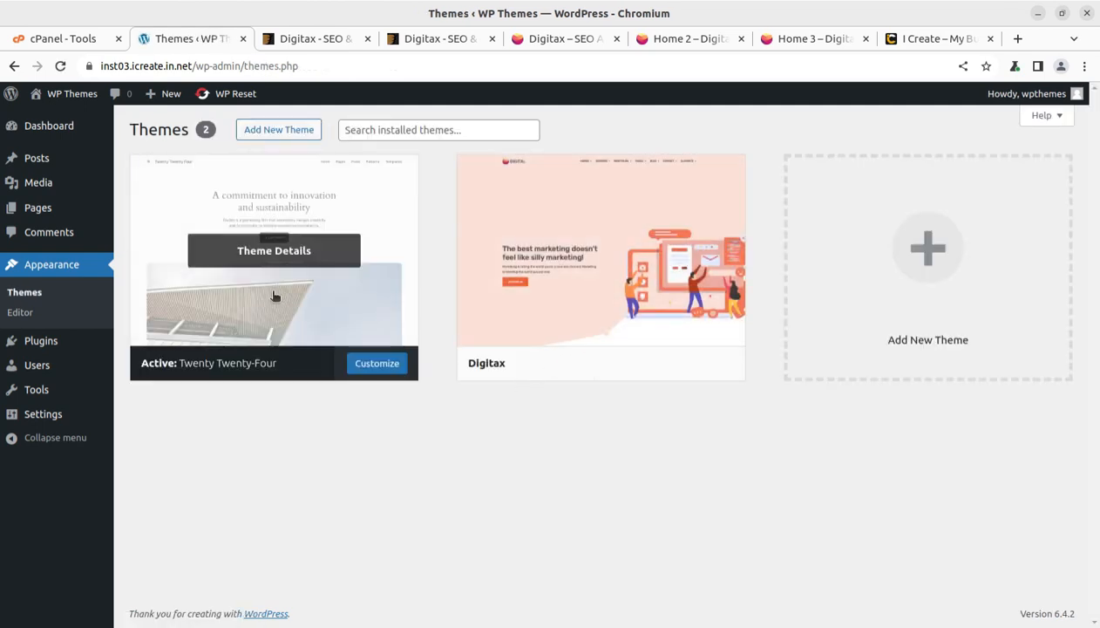
pyautogui.click(596, 253)
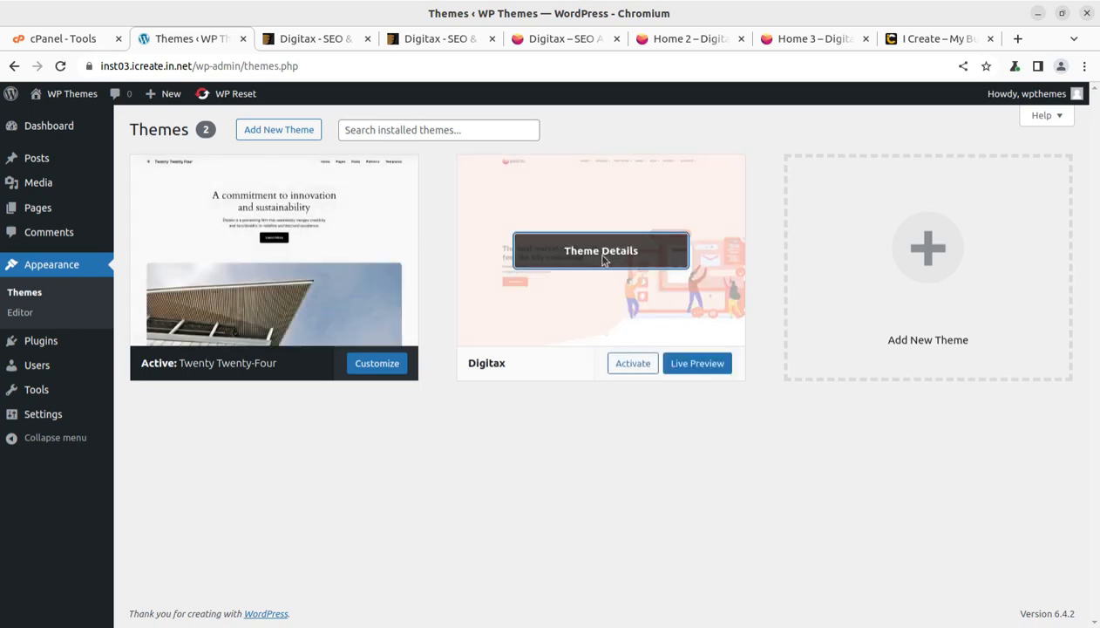
pyautogui.moveTo(675, 207); pyautogui.dragTo(820, 211)
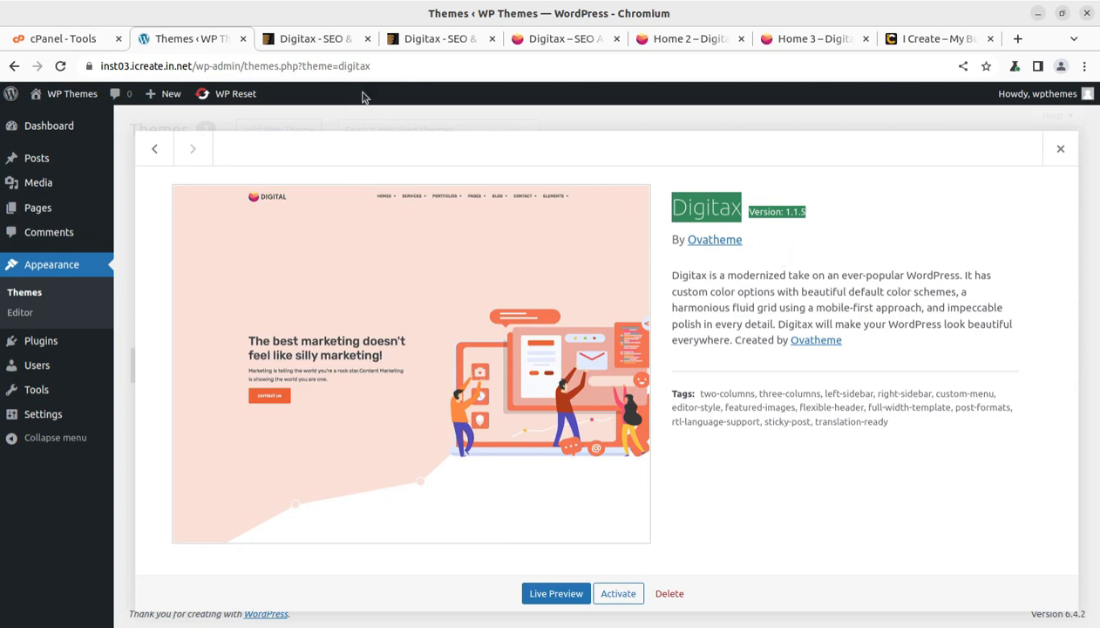
# - Switch to the Digitax item page on ThemeForest and check the Regular License price
pyautogui.click(296, 40)
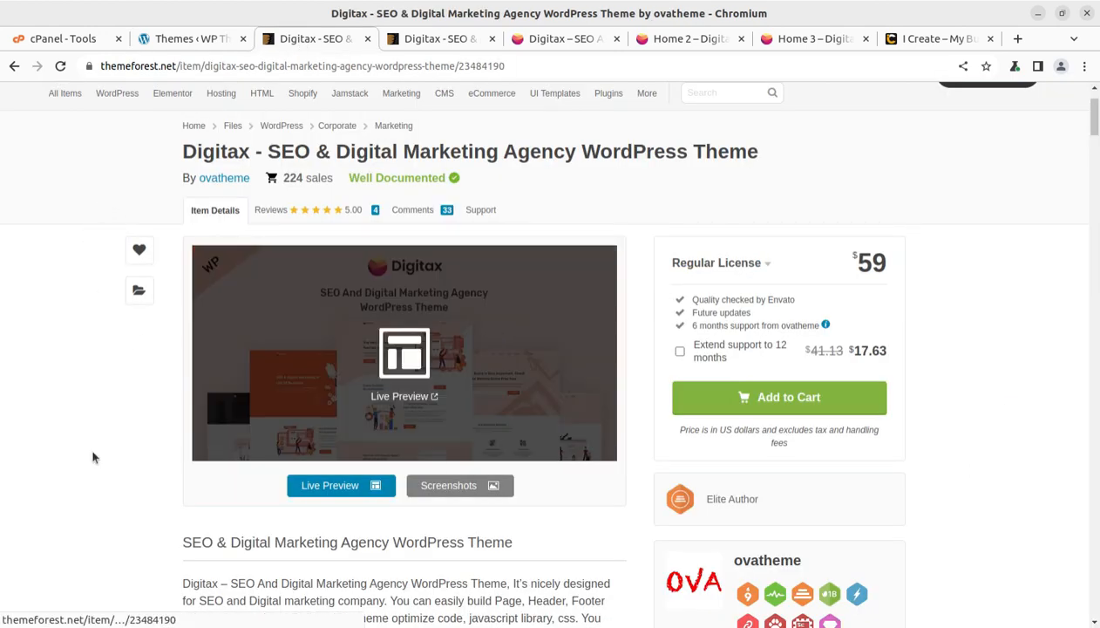
pyautogui.scroll(-1, 50, 451)
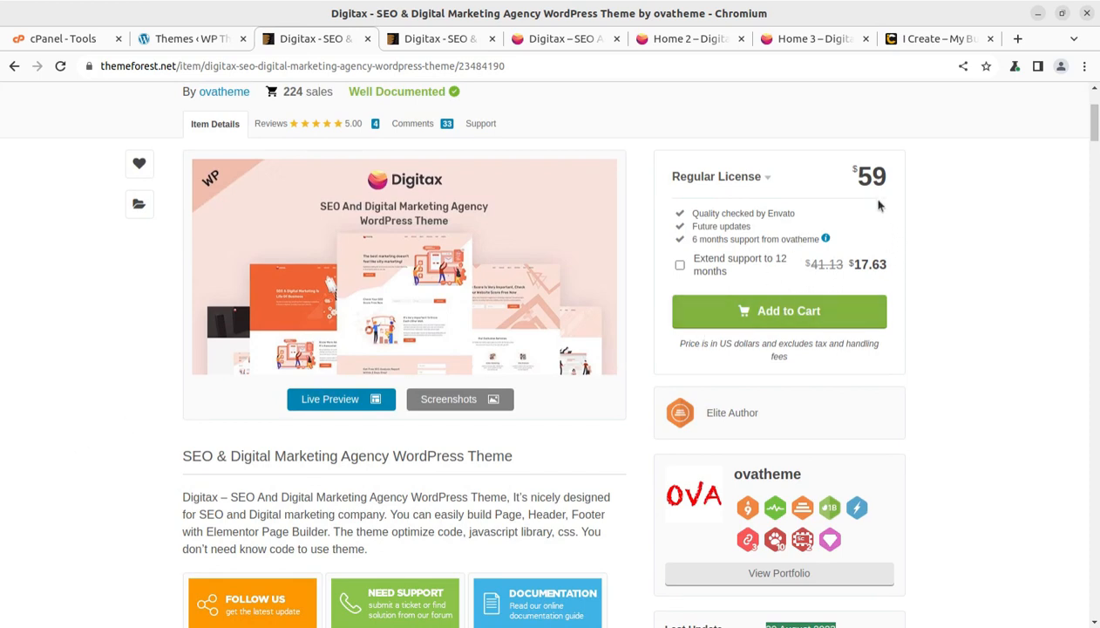
pyautogui.moveTo(857, 176); pyautogui.dragTo(893, 183)
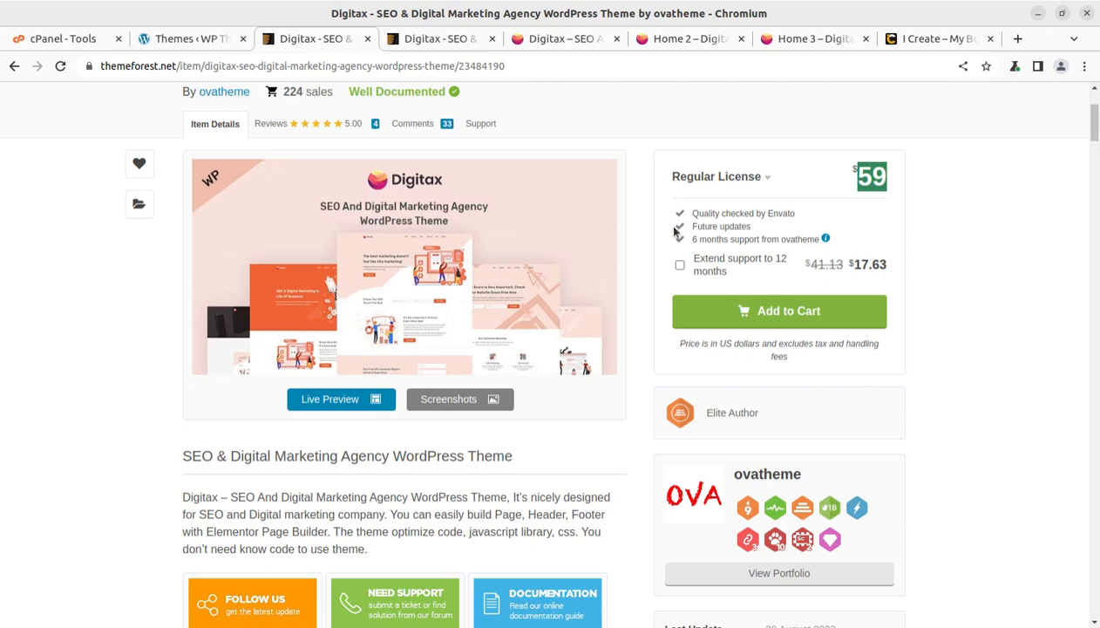
pyautogui.scroll(2, 662, 233)
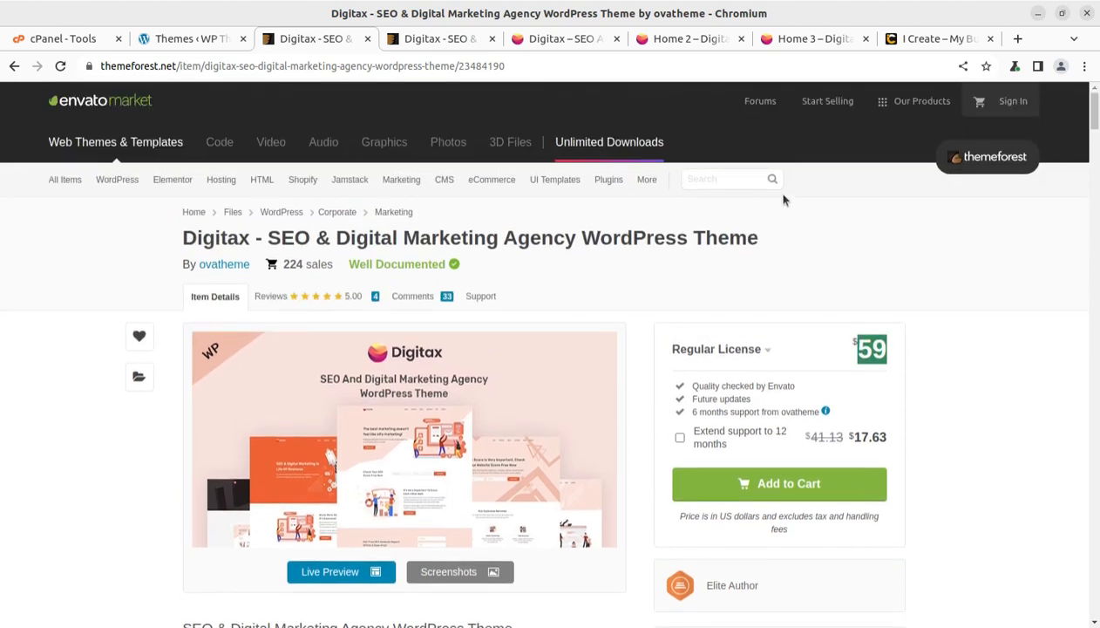
# - View the I Create website's home page, including its i-Connect options and the Flexibility & Features section
pyautogui.click(903, 41)
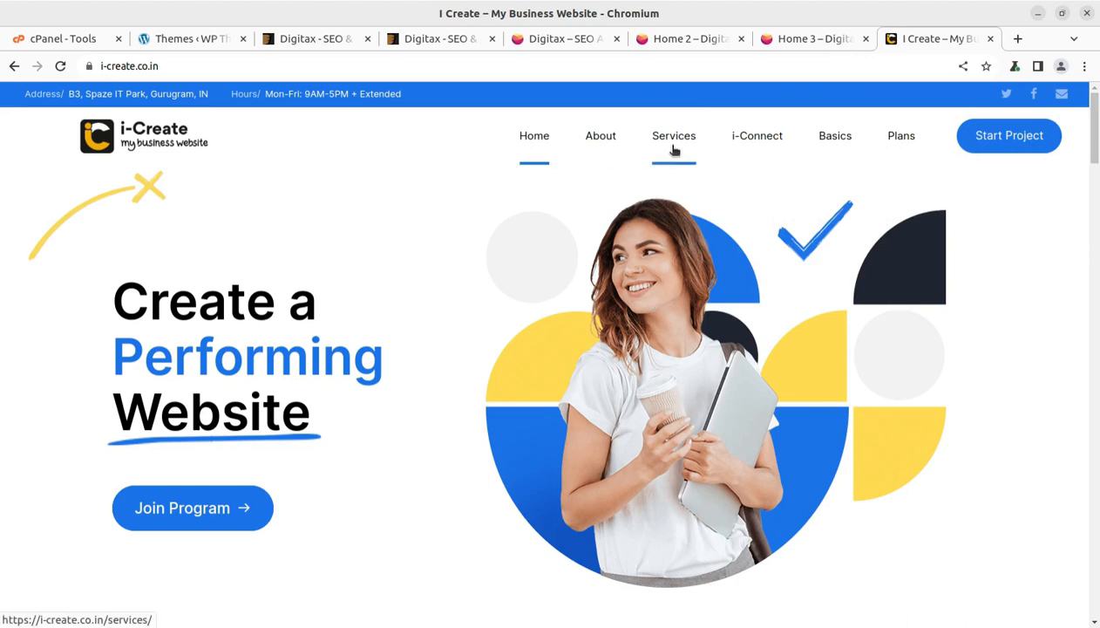
pyautogui.moveTo(757, 147)
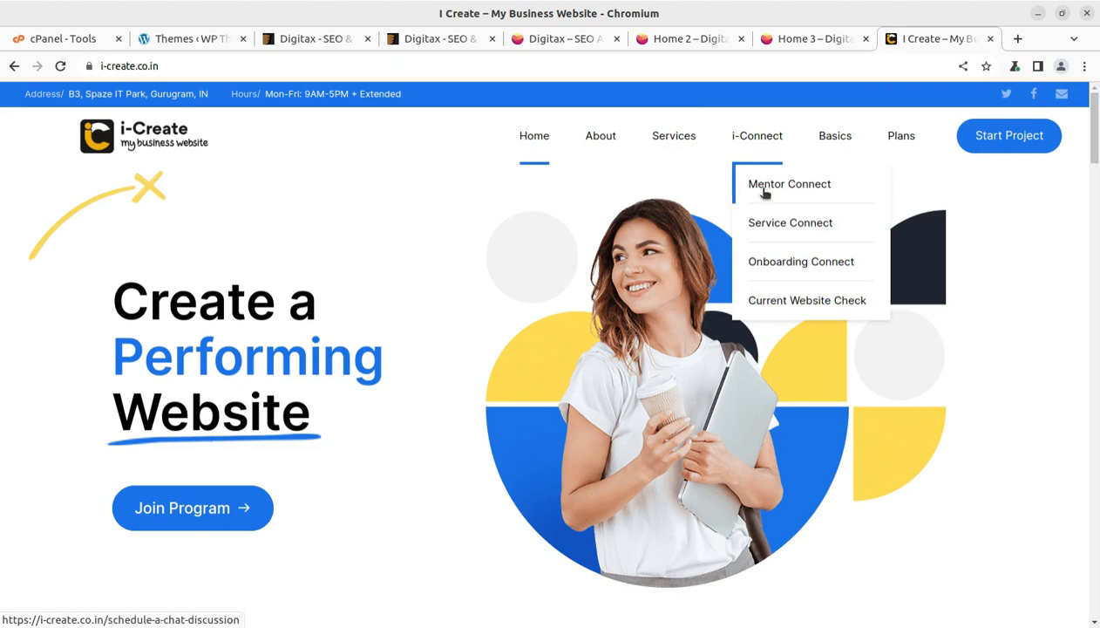
pyautogui.scroll(-2, 752, 193)
pyautogui.scroll(2, 500, 322)
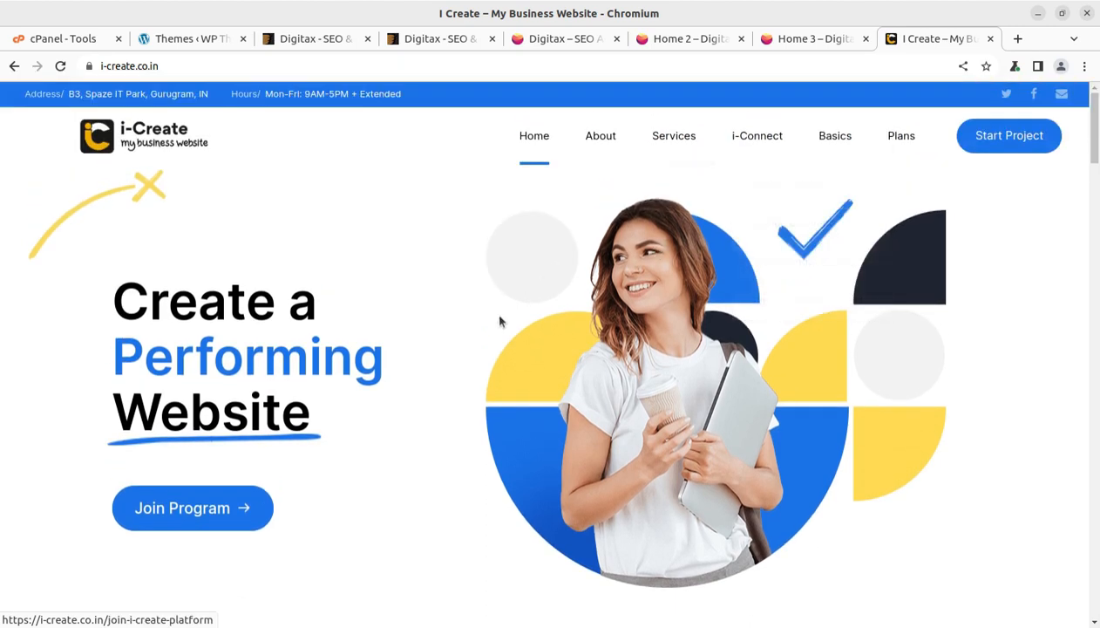
pyautogui.scroll(-4, 493, 327)
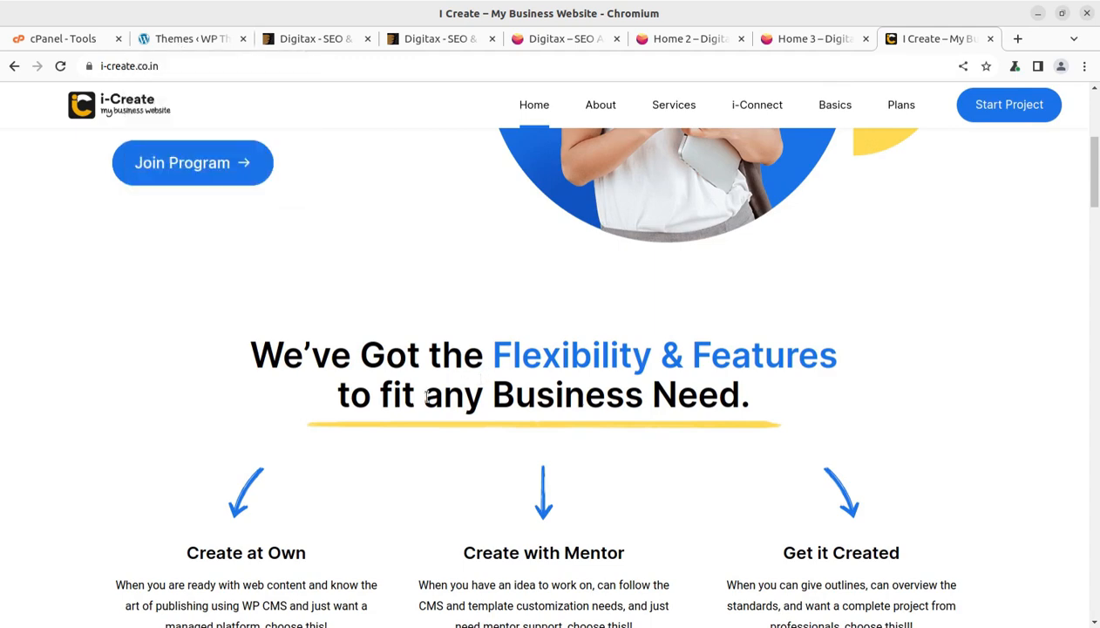
pyautogui.scroll(3, 426, 396)
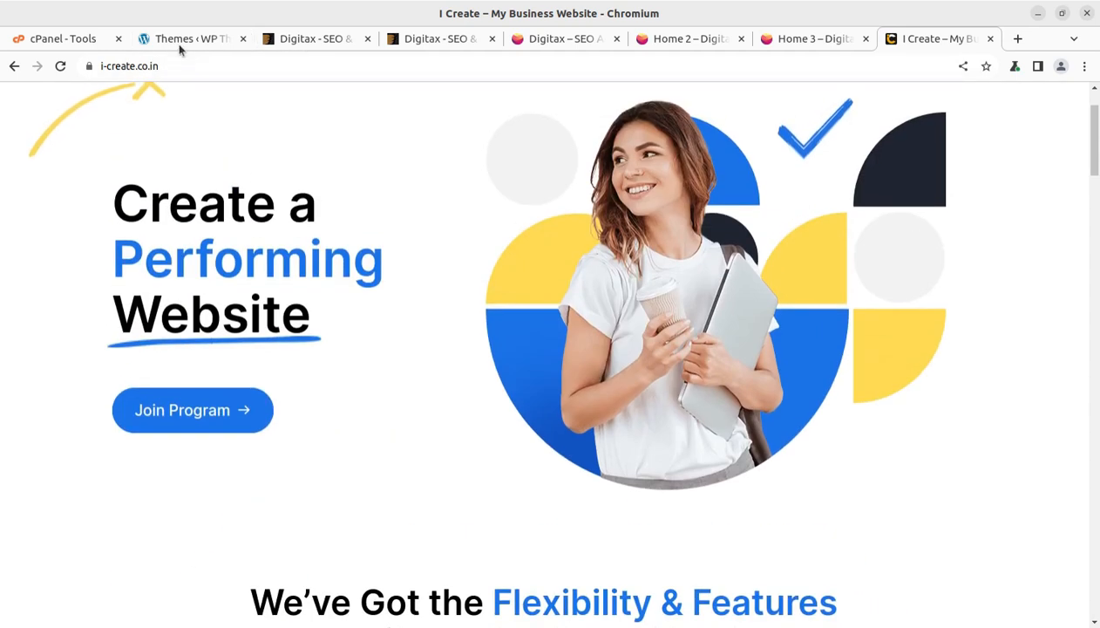
# - Return to the WordPress theme details, activate Digitax and open the installer for its required plugins
pyautogui.click(179, 40)
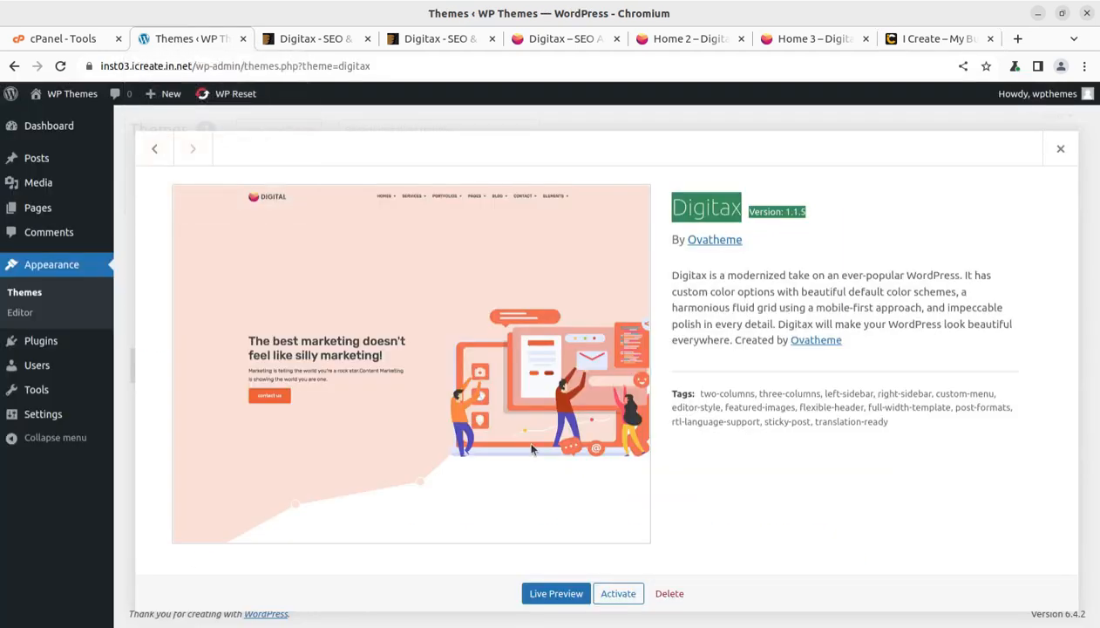
pyautogui.click(620, 596)
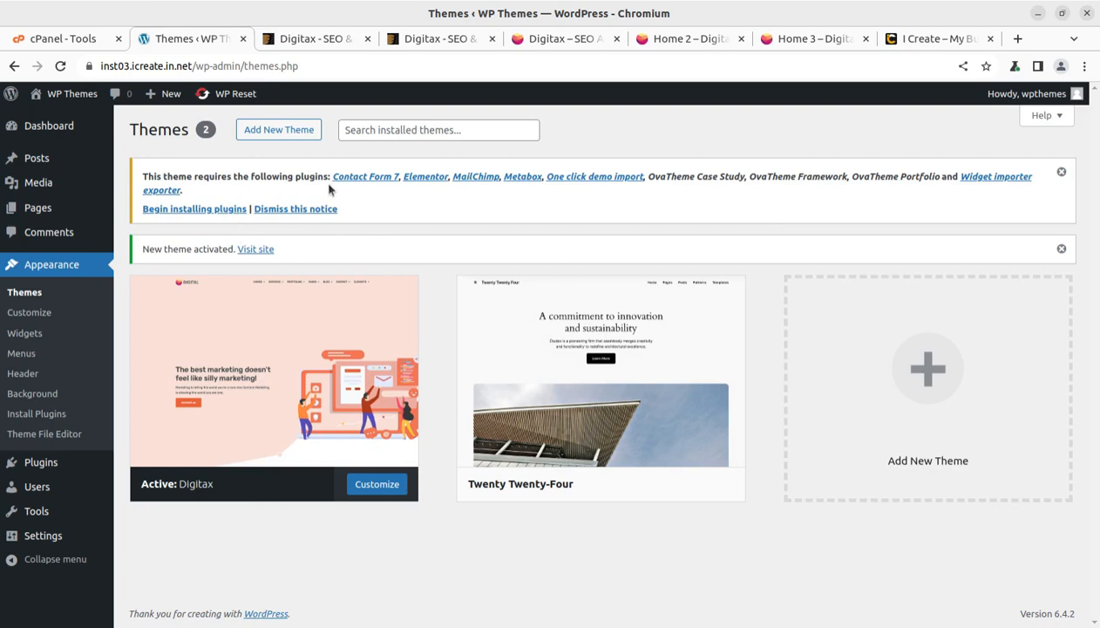
pyautogui.click(172, 211)
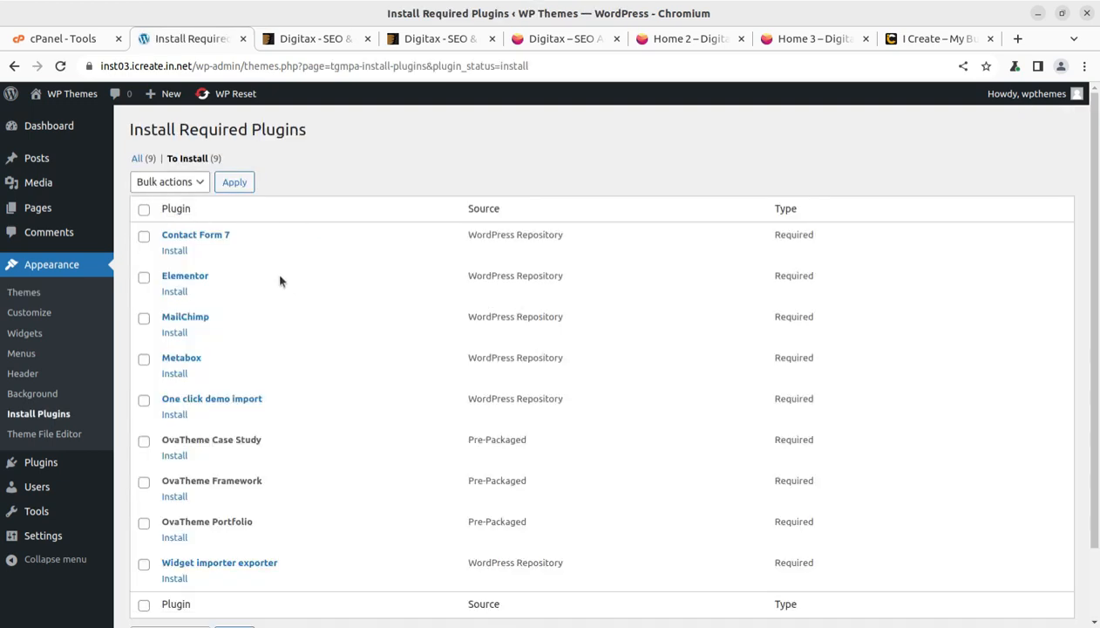
# - Examine the list of required plugins from Contact Form 7 to Widget importer exporter, checking each plugin's name
pyautogui.moveTo(247, 281); pyautogui.dragTo(154, 277)
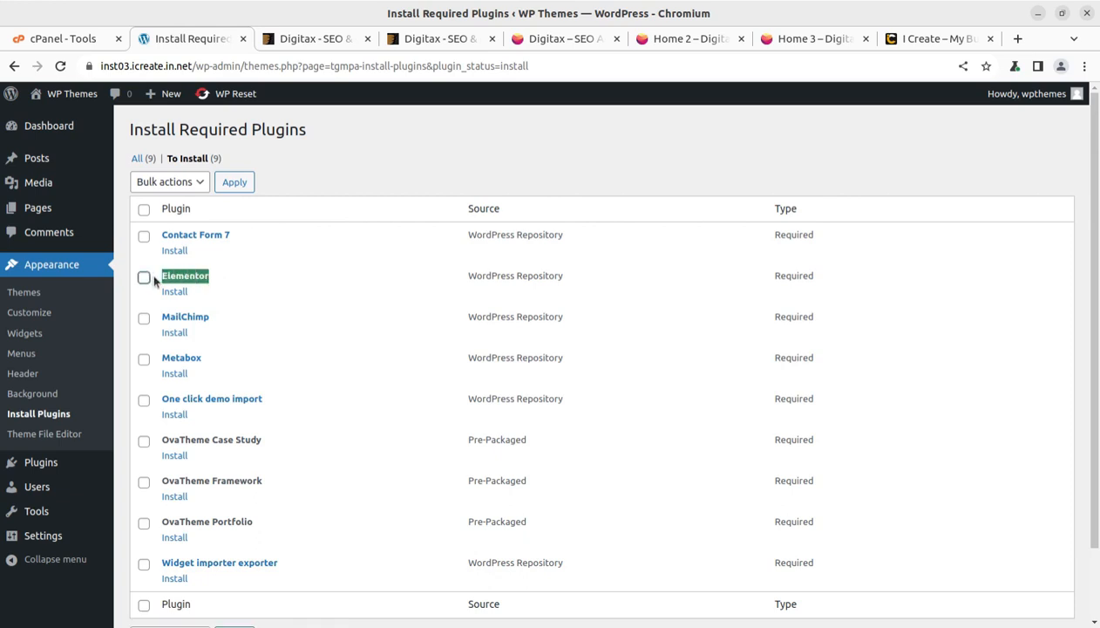
pyautogui.moveTo(258, 240); pyautogui.dragTo(144, 234)
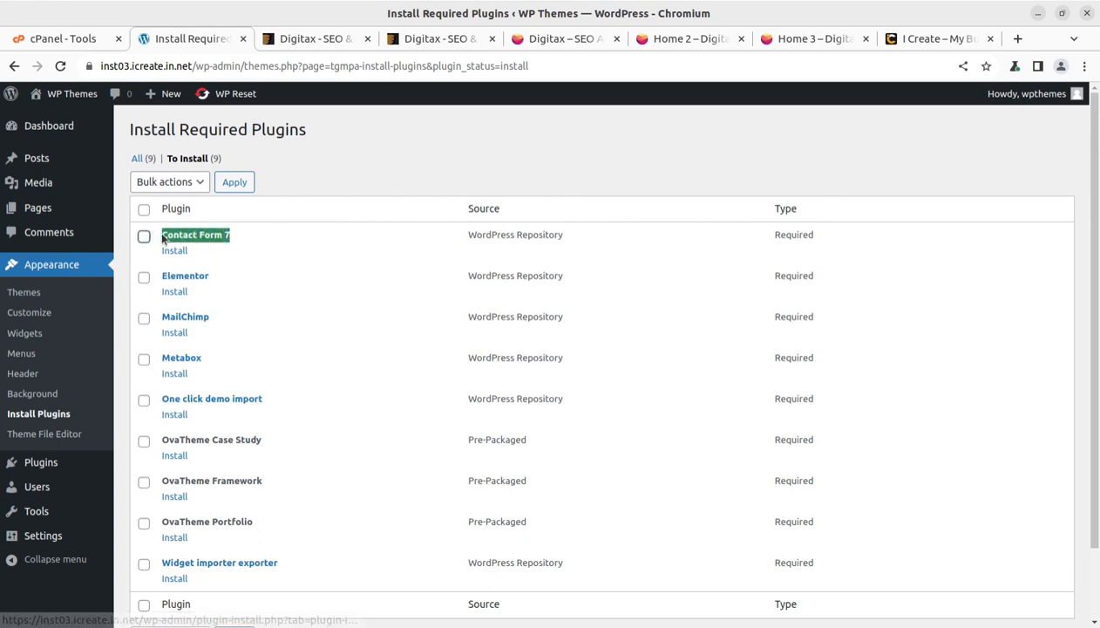
pyautogui.scroll(-2, 230, 288)
pyautogui.moveTo(231, 243); pyautogui.dragTo(144, 238)
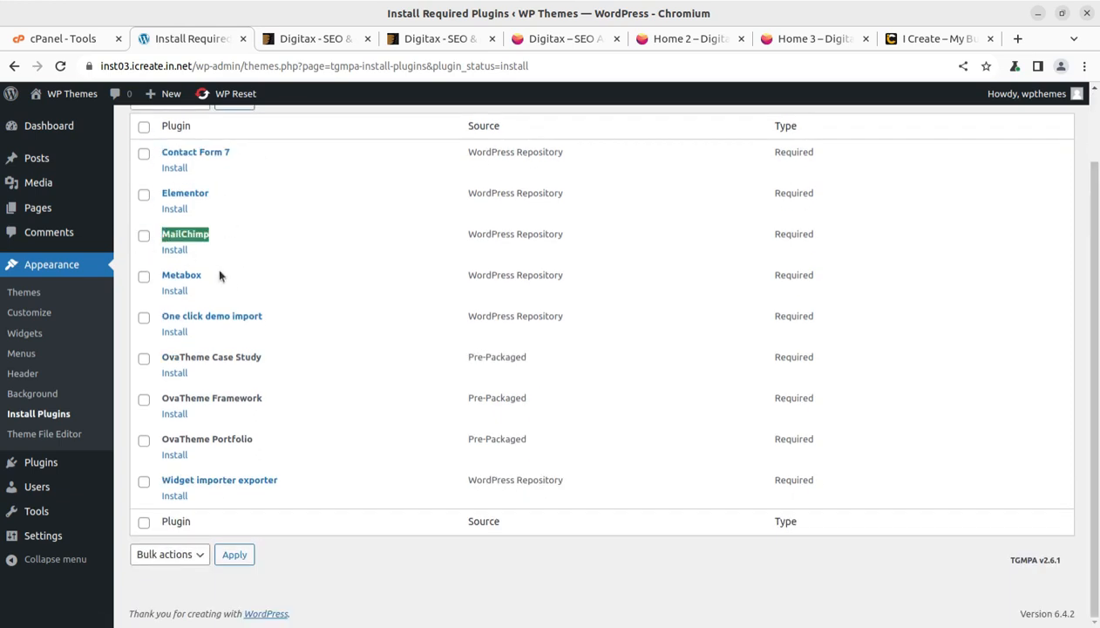
pyautogui.moveTo(216, 273); pyautogui.dragTo(160, 275)
pyautogui.moveTo(257, 309); pyautogui.dragTo(158, 314)
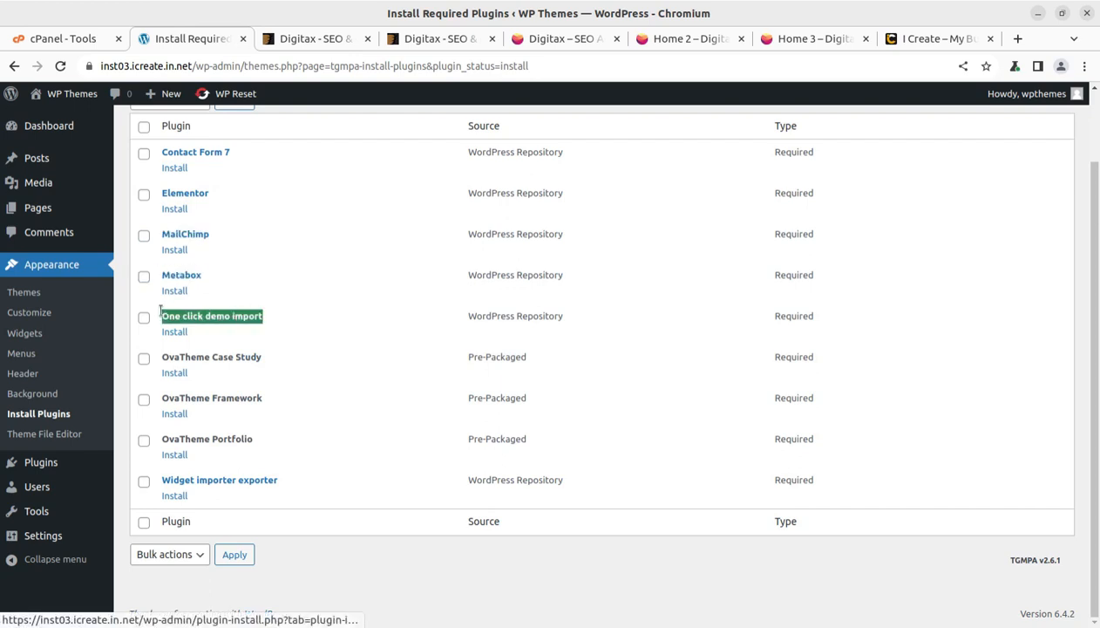
pyautogui.click(282, 371)
pyautogui.moveTo(181, 358); pyautogui.dragTo(166, 357)
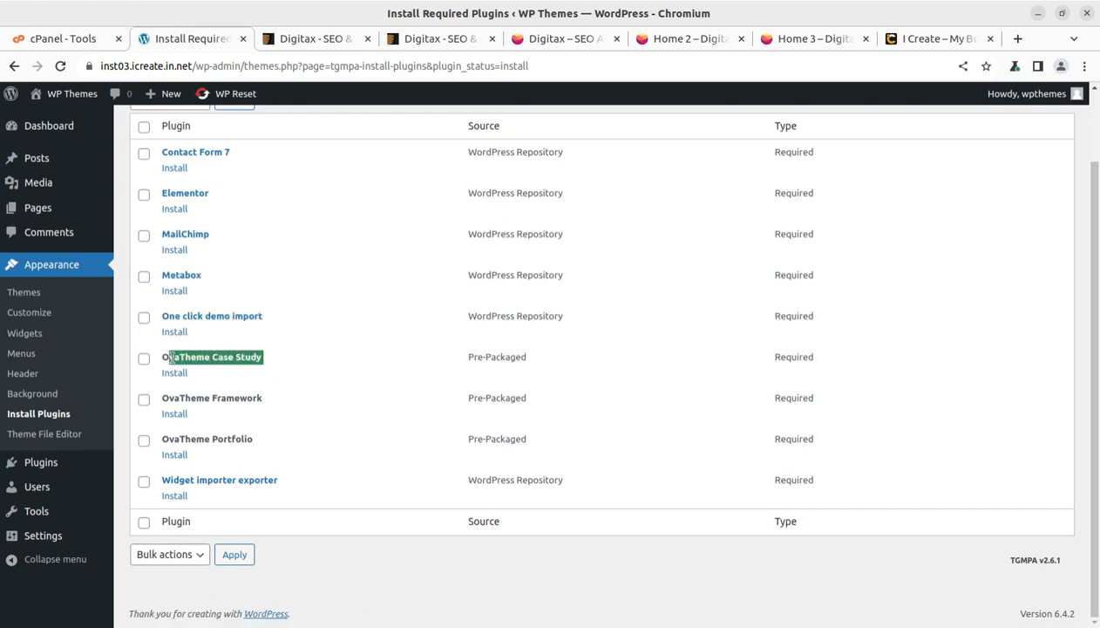
pyautogui.moveTo(261, 397); pyautogui.dragTo(161, 398)
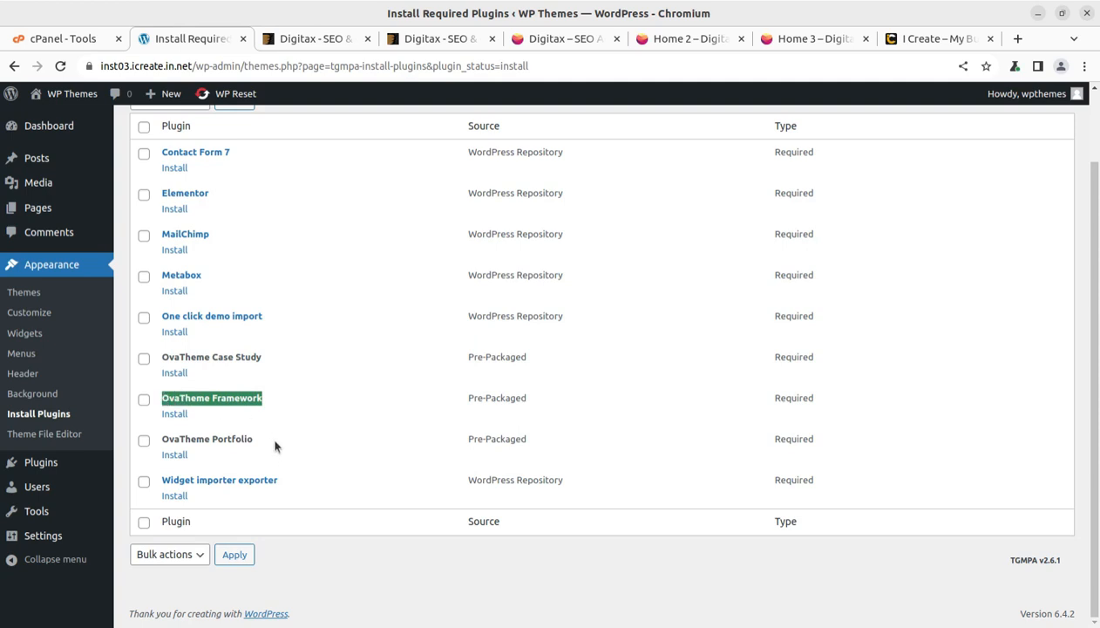
pyautogui.moveTo(260, 440); pyautogui.dragTo(157, 446)
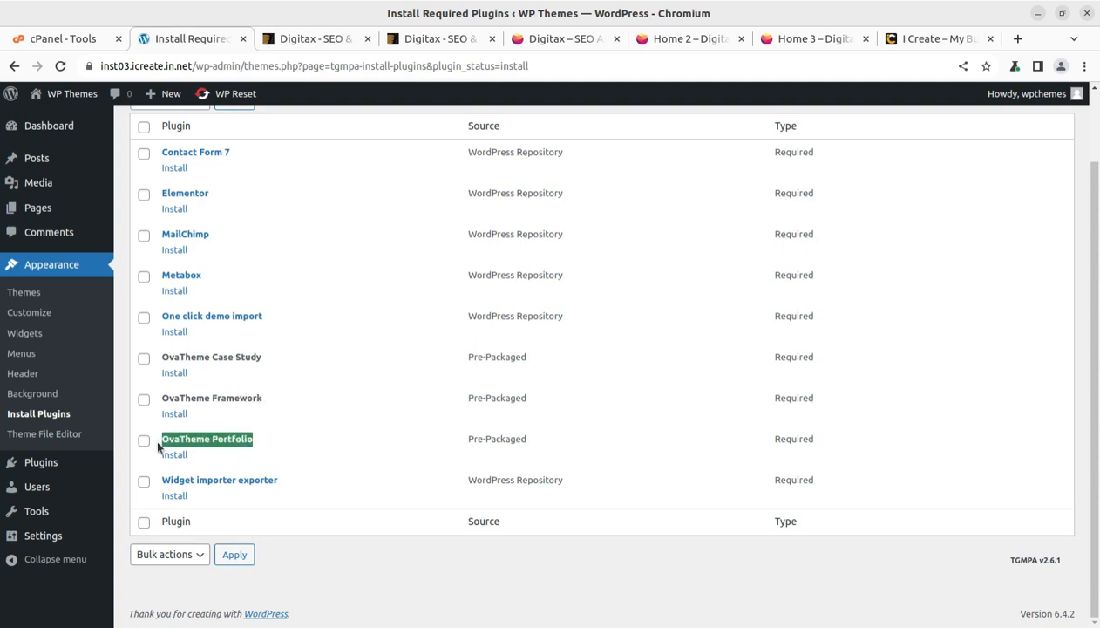
pyautogui.moveTo(279, 480); pyautogui.dragTo(161, 480)
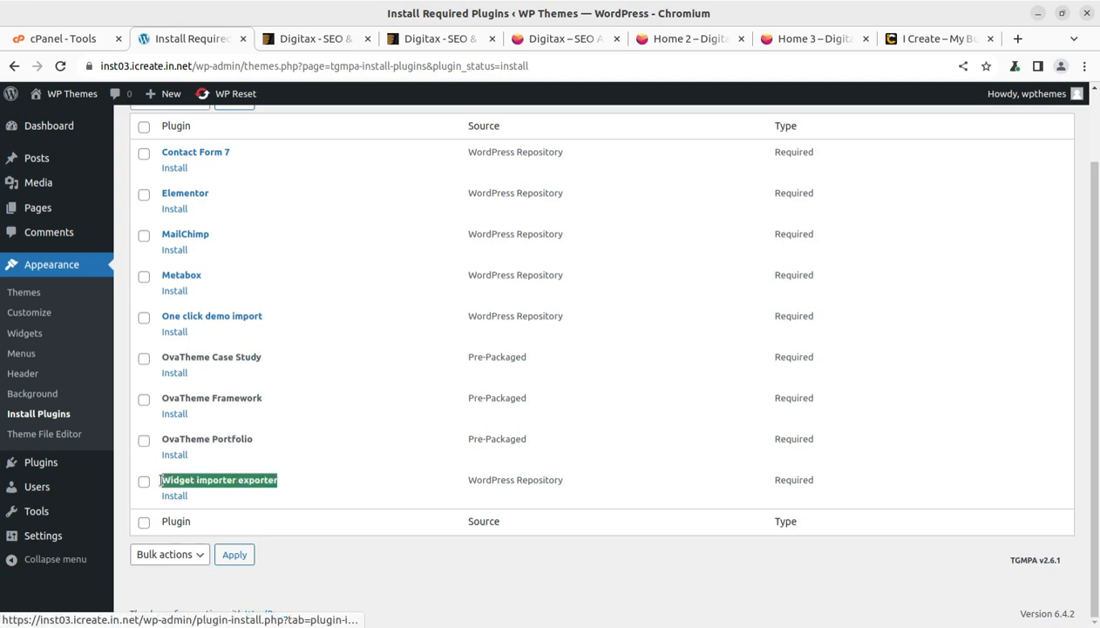
pyautogui.scroll(2, 312, 431)
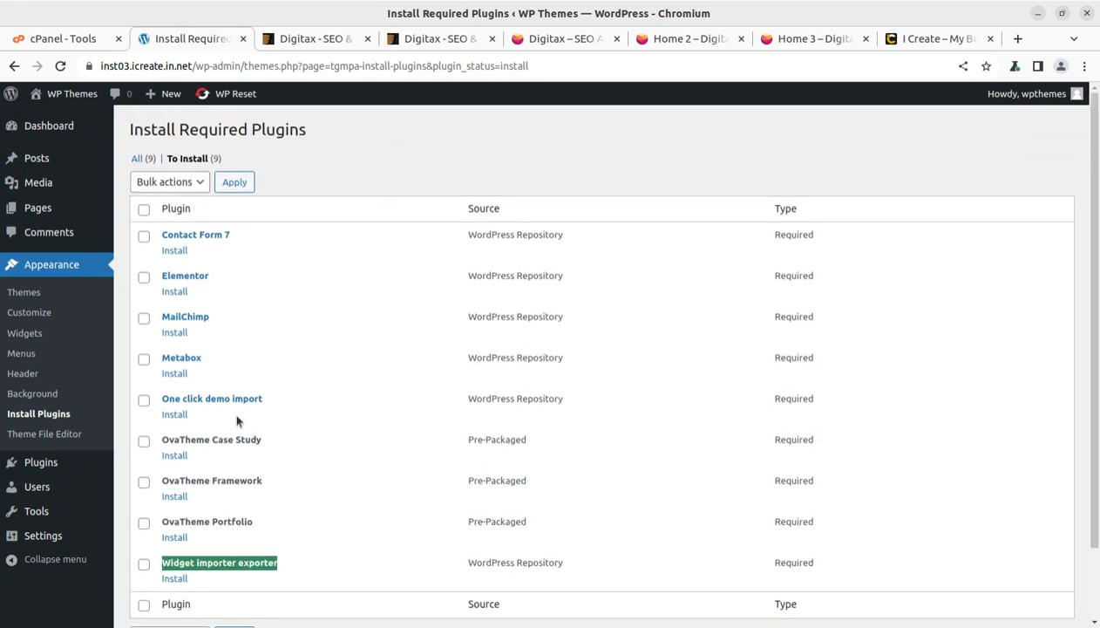
pyautogui.scroll(-2, 604, 380)
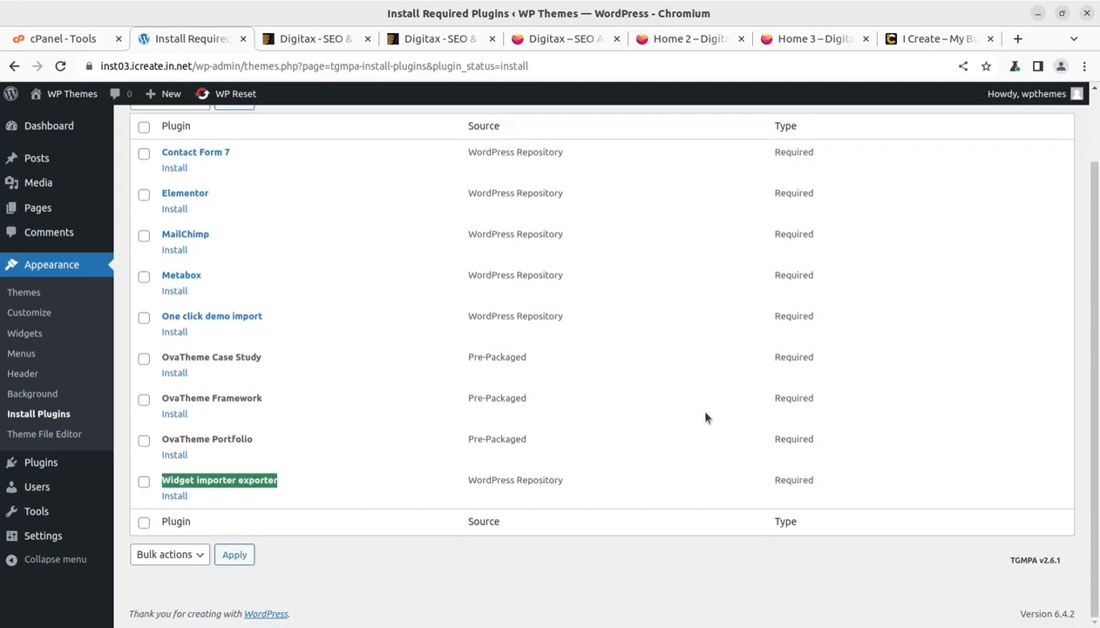
pyautogui.scroll(1, 476, 382)
pyautogui.scroll(1, 476, 382)
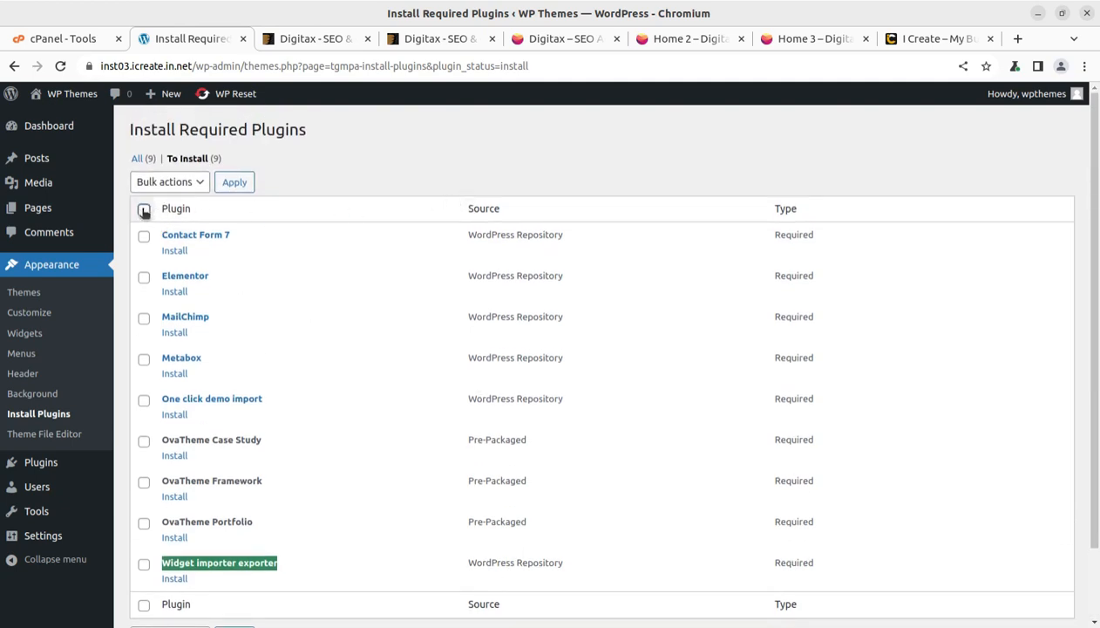
# - Bulk-install all the required plugins in the list and review the installation results
pyautogui.click(144, 211)
pyautogui.click(184, 182)
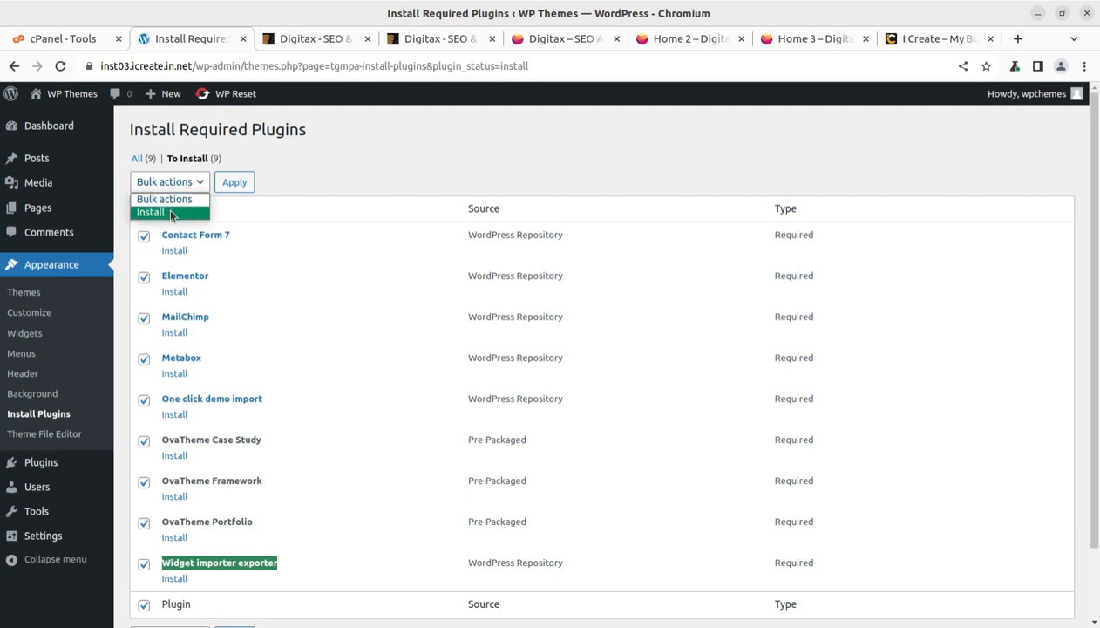
pyautogui.click(170, 212)
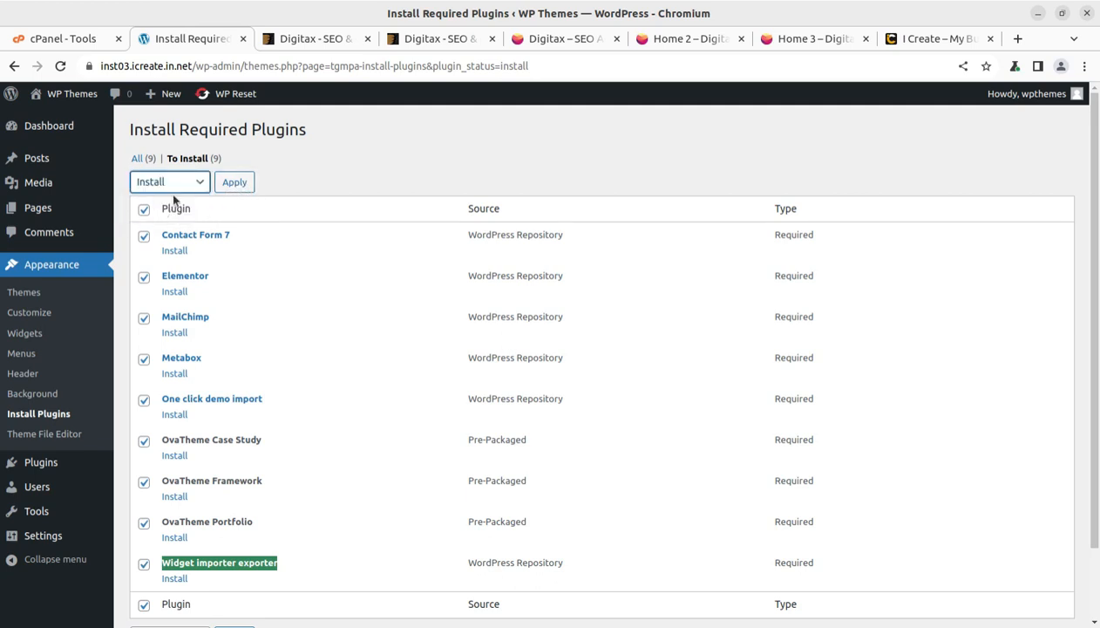
pyautogui.click(232, 183)
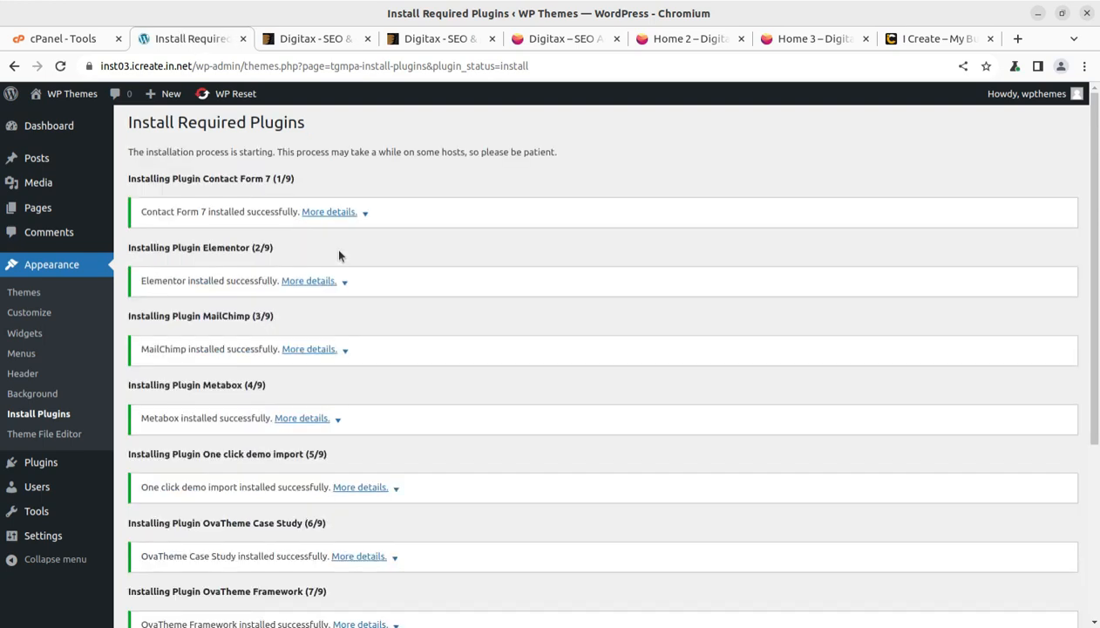
pyautogui.scroll(-3, 410, 292)
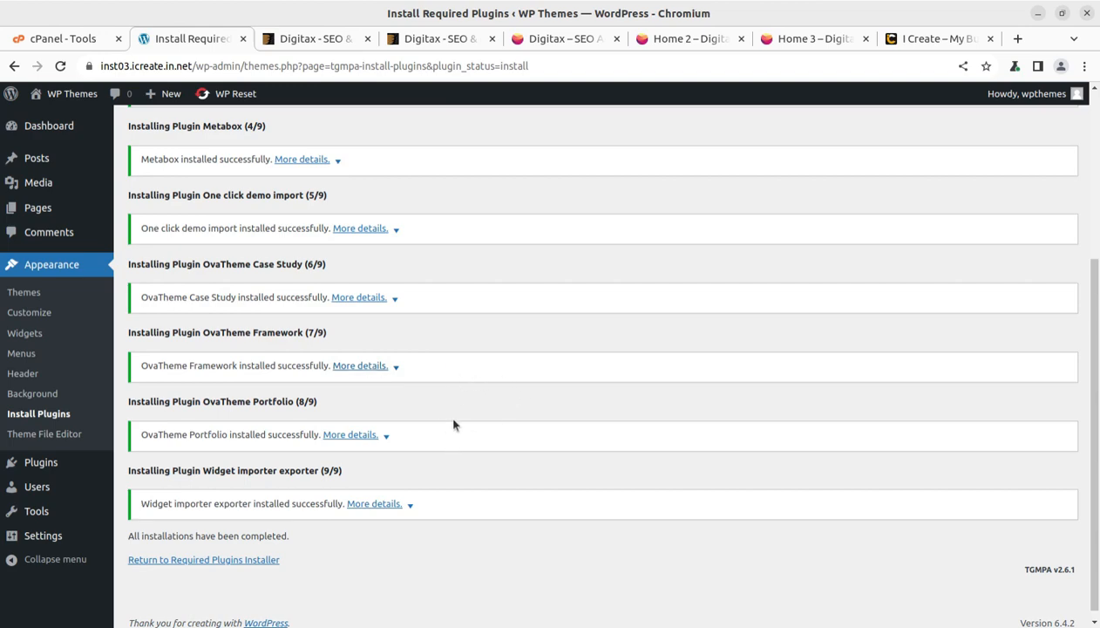
pyautogui.scroll(3, 442, 422)
pyautogui.scroll(-3, 244, 331)
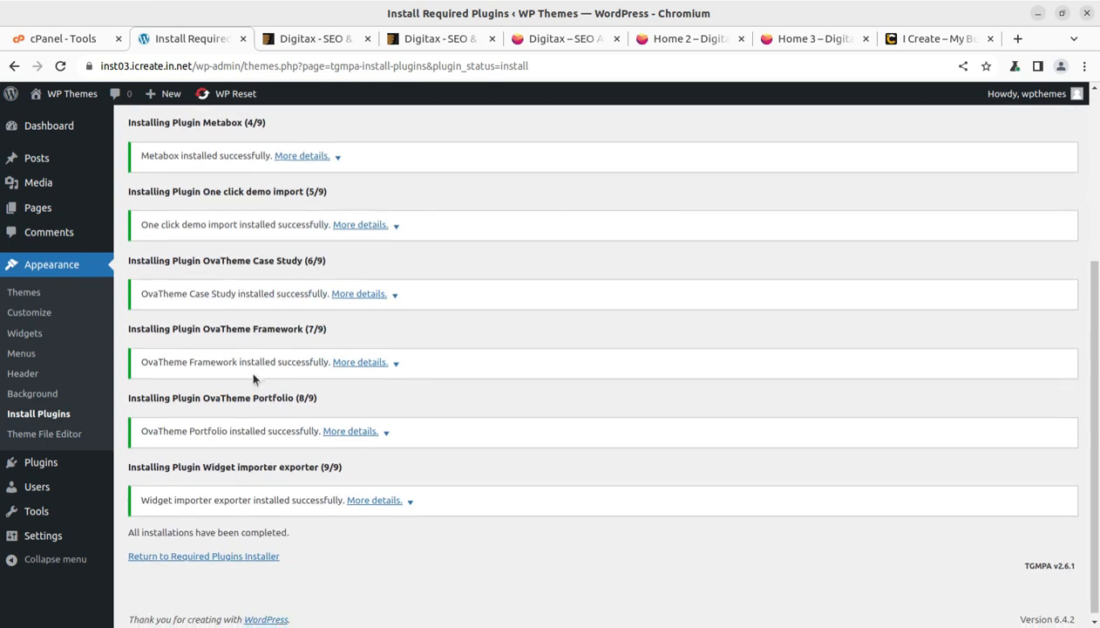
# - Return to the required plugins installer and bulk-activate all the listed plugins
pyautogui.click(216, 550)
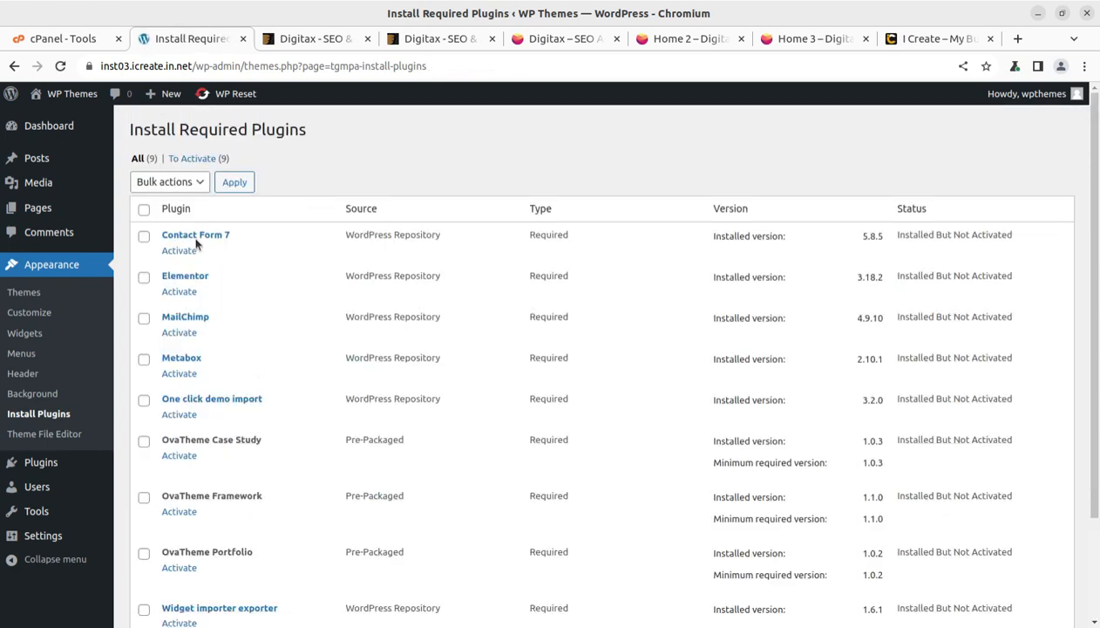
pyautogui.click(143, 210)
pyautogui.click(188, 184)
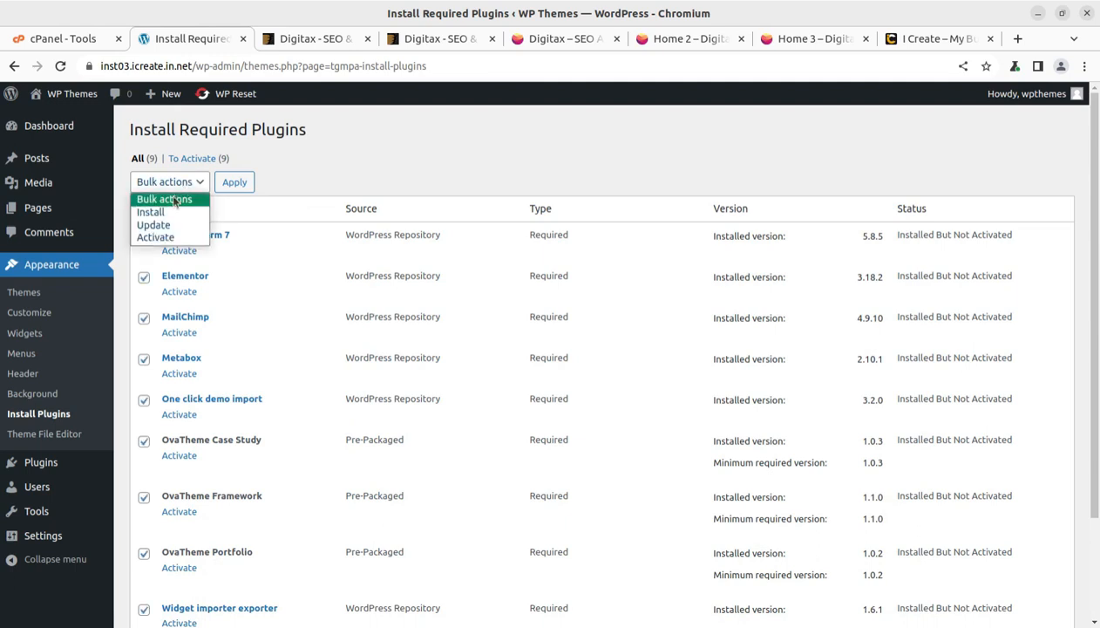
pyautogui.click(155, 237)
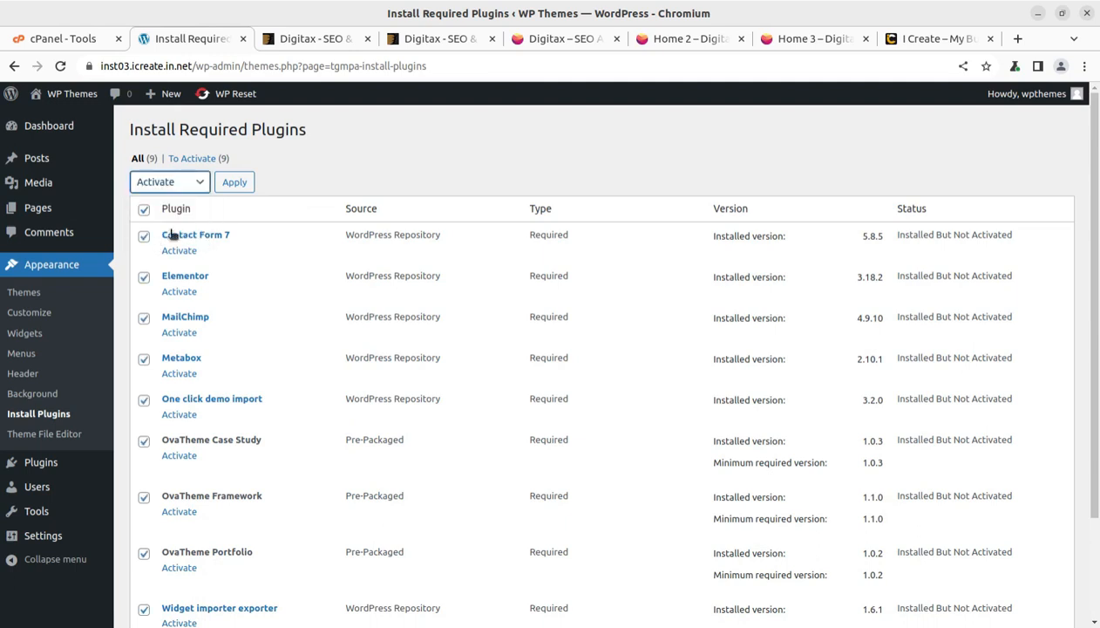
pyautogui.click(233, 182)
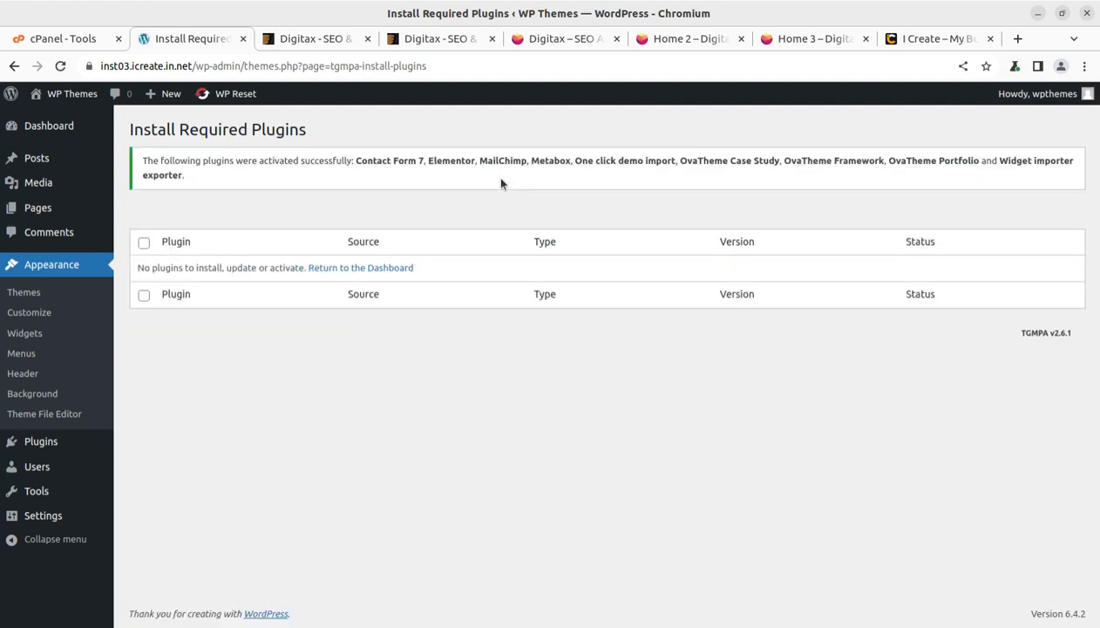
# - Go to the WordPress dashboard, dismissing Elementor's getting-started wizard, and view the site's front end in a new tab
pyautogui.click(32, 137)
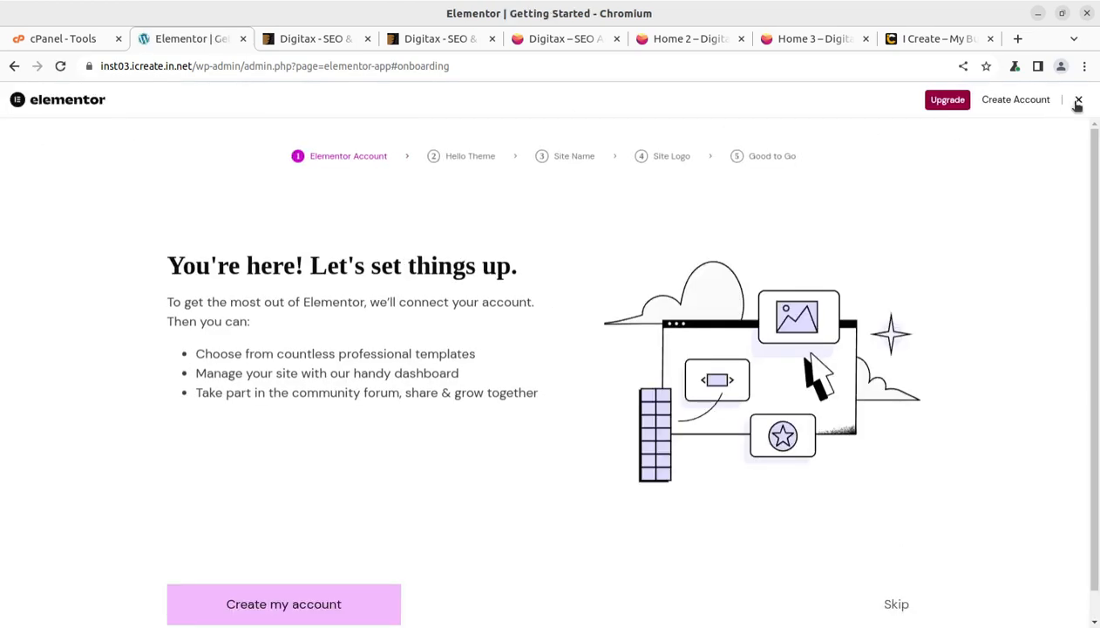
pyautogui.click(1078, 102)
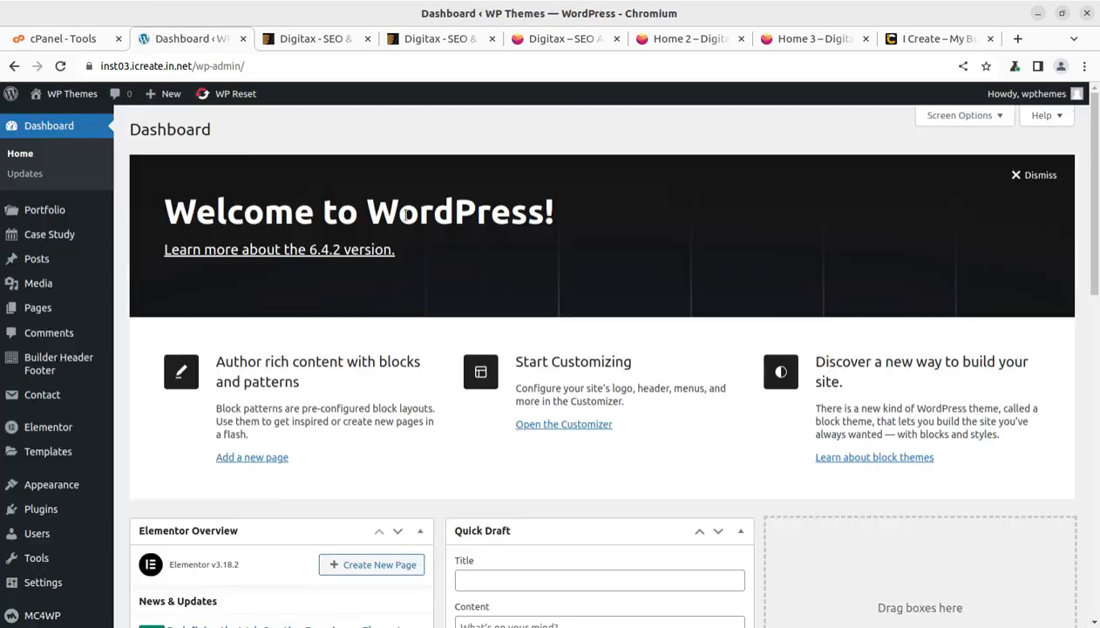
pyautogui.moveTo(70, 94)
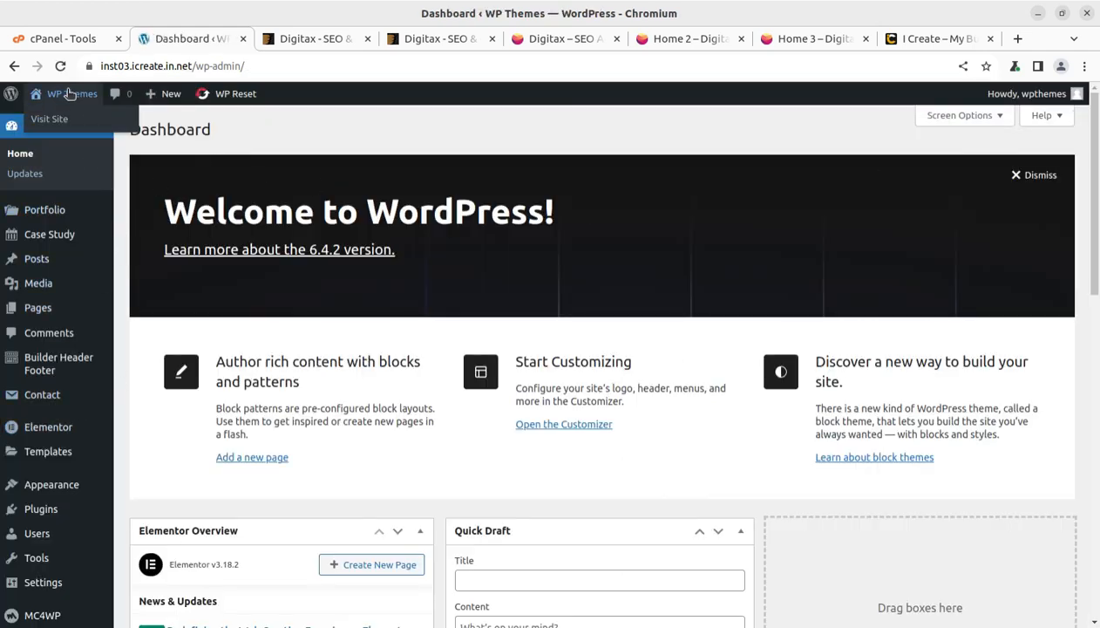
pyautogui.middleClick(46, 123)
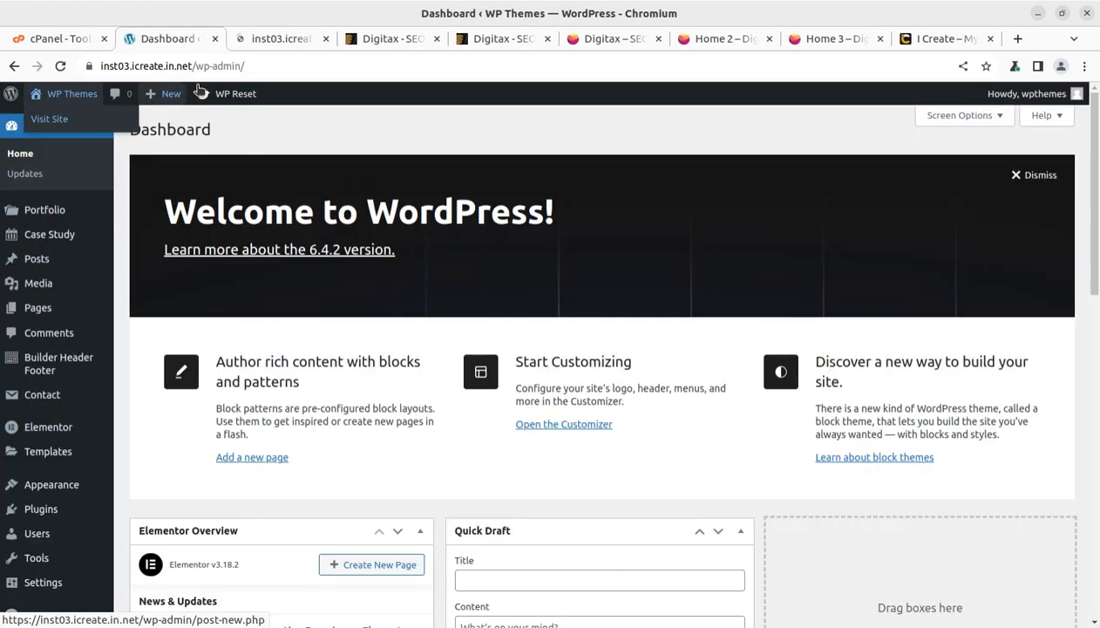
pyautogui.click(275, 38)
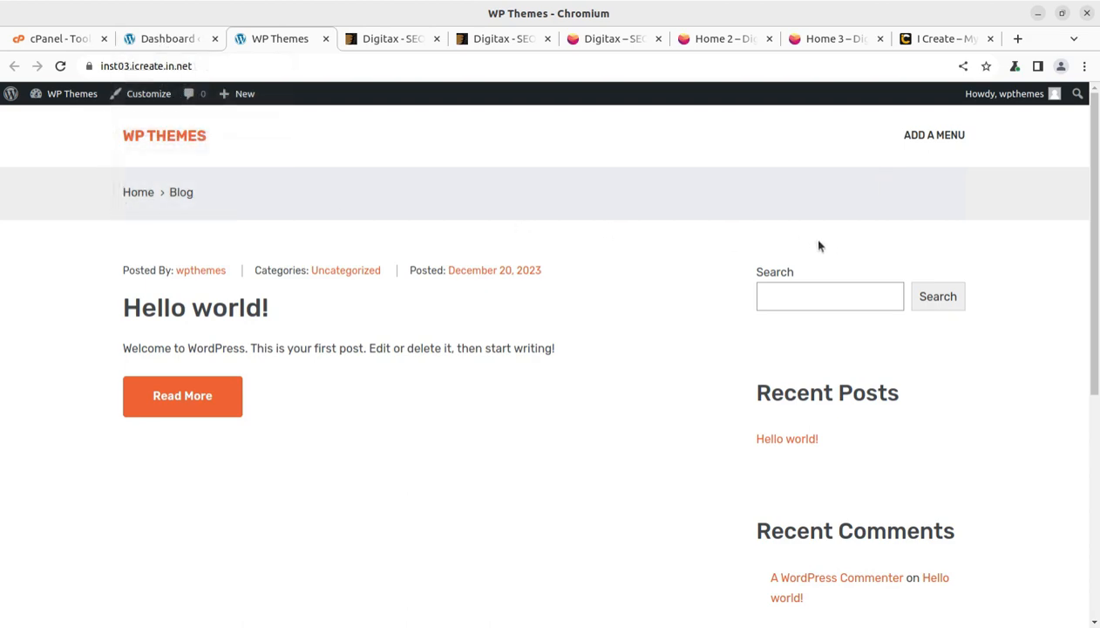
# - View the Digitax demo's main home page, Home 2 and Home 3 to compare their designs with the site
pyautogui.click(585, 43)
pyautogui.scroll(15, 470, 265)
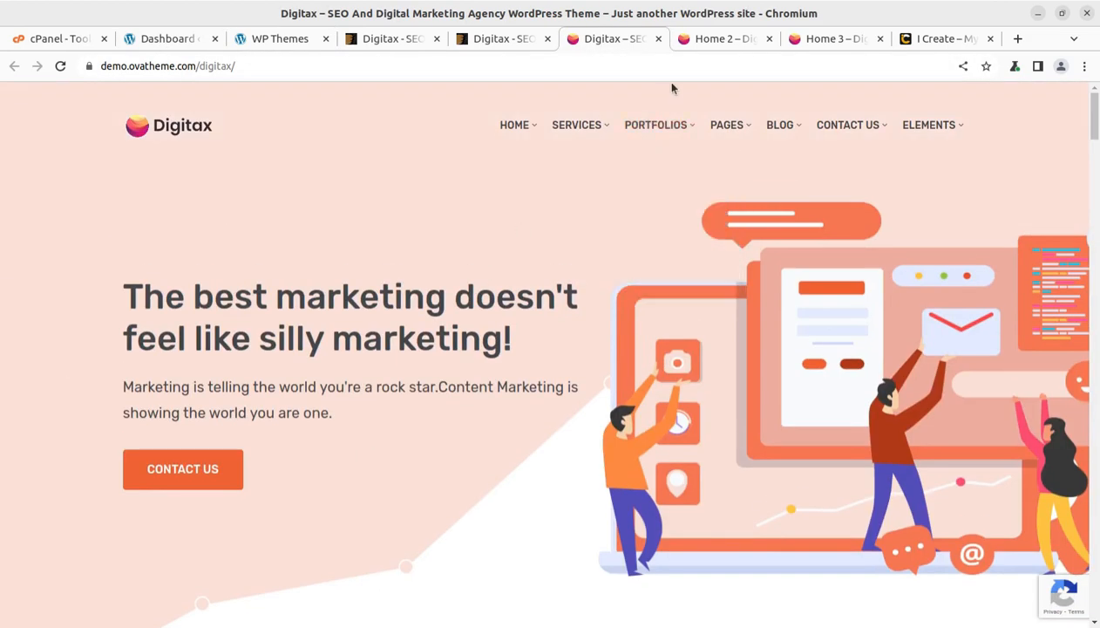
pyautogui.click(704, 39)
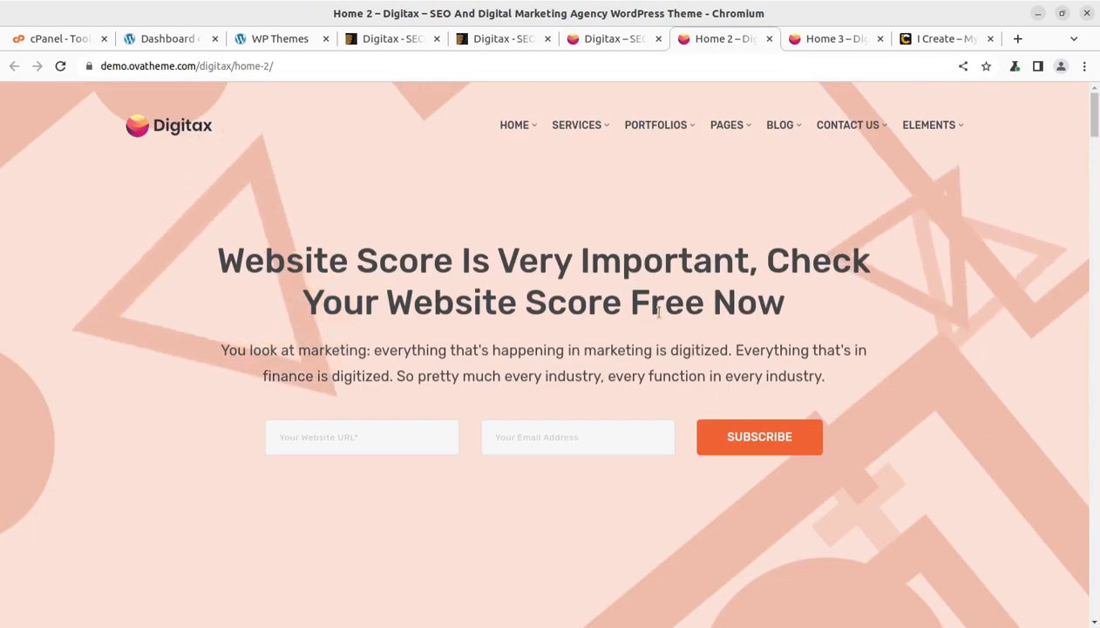
pyautogui.scroll(-9, 614, 307)
pyautogui.scroll(7, 615, 307)
pyautogui.click(844, 40)
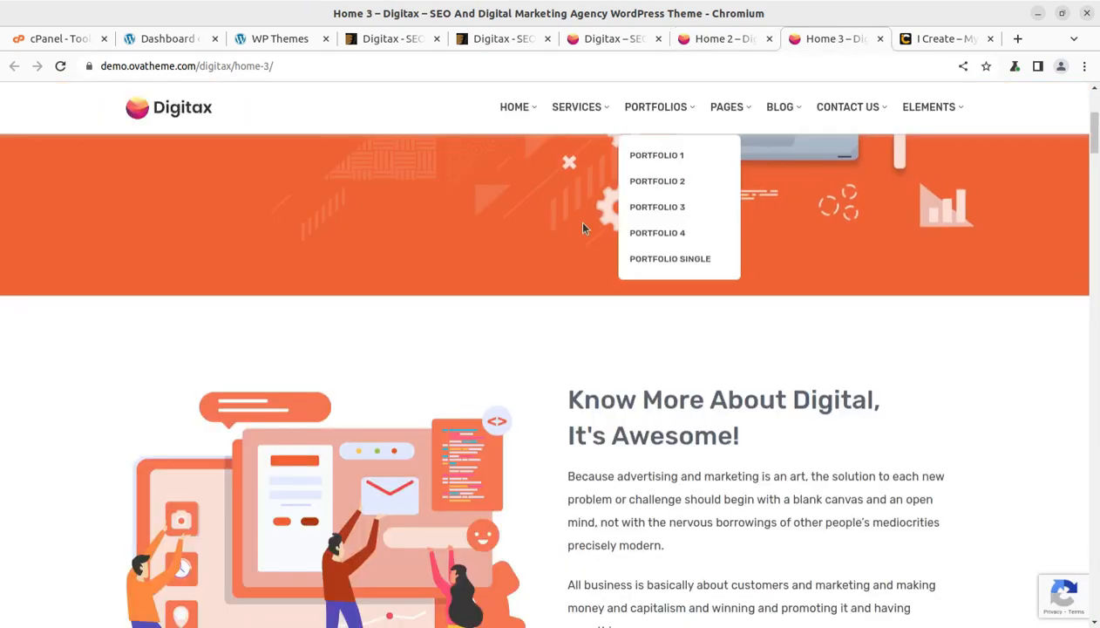
pyautogui.scroll(5, 400, 272)
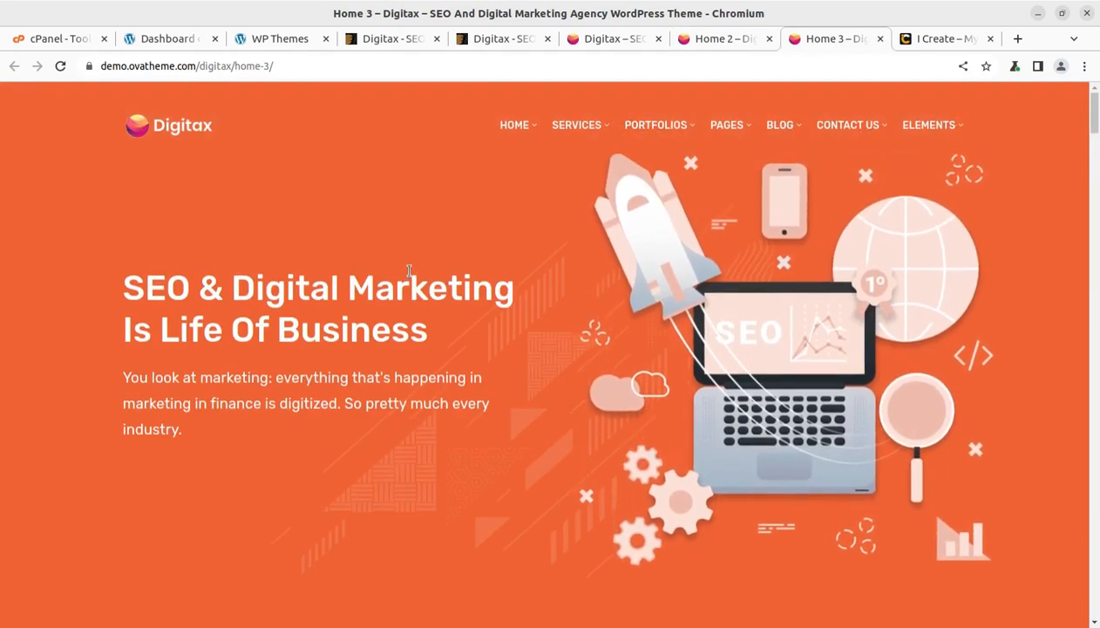
pyautogui.scroll(-12, 405, 273)
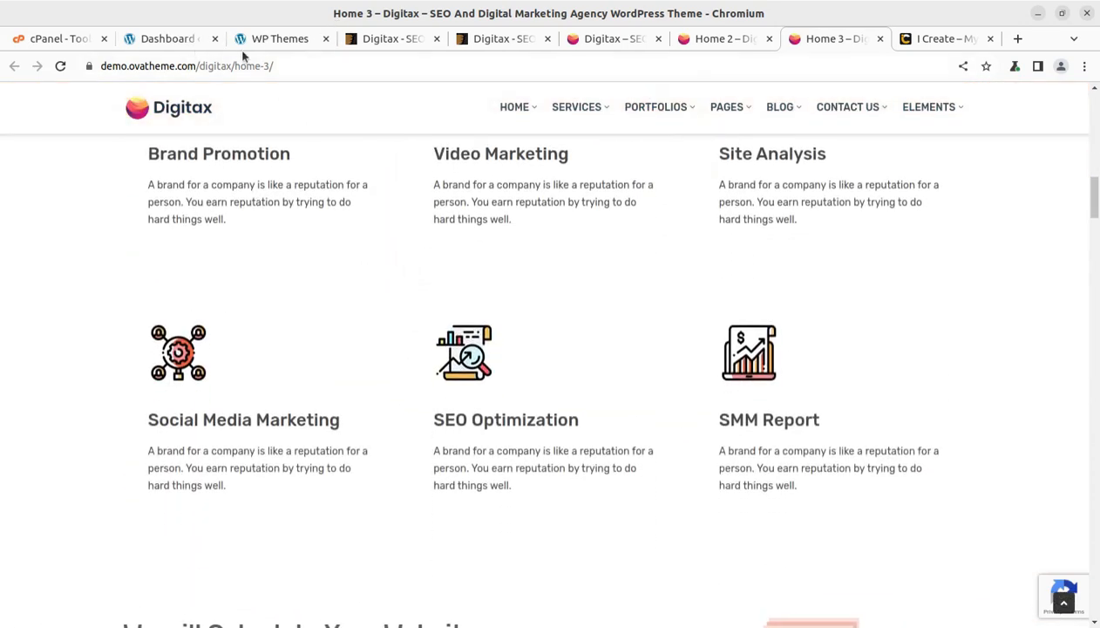
# - Return to the WordPress dashboard and import the Digitax demo data without selecting any of the recommended plugins
pyautogui.click(165, 39)
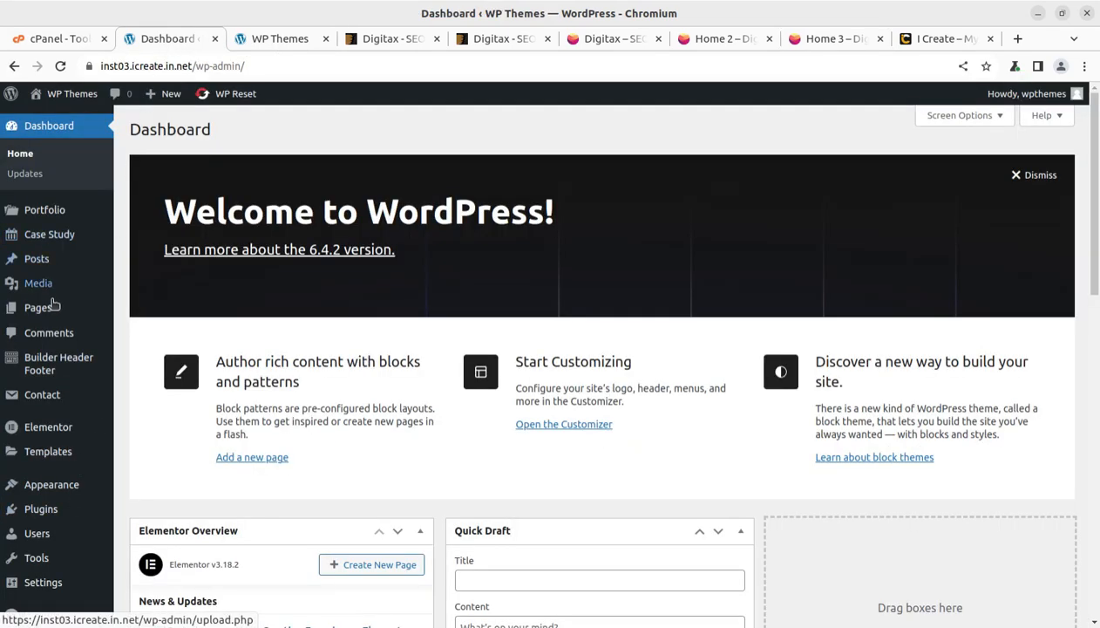
pyautogui.moveTo(50, 382)
pyautogui.moveTo(43, 486)
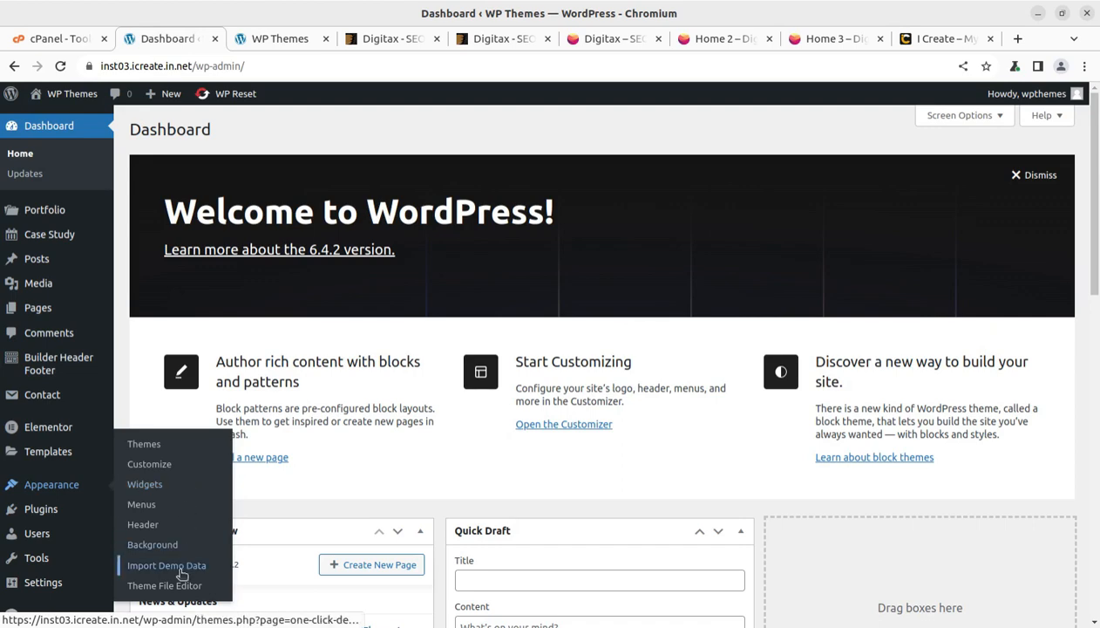
pyautogui.click(179, 570)
pyautogui.scroll(-3, 181, 556)
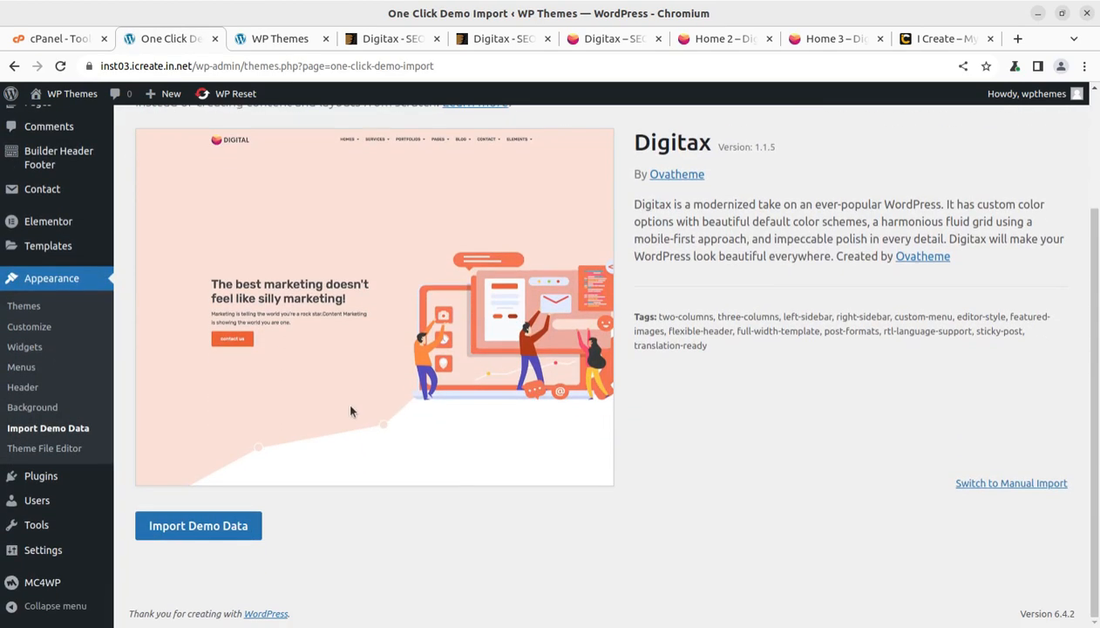
pyautogui.click(221, 528)
pyautogui.scroll(-2, 349, 318)
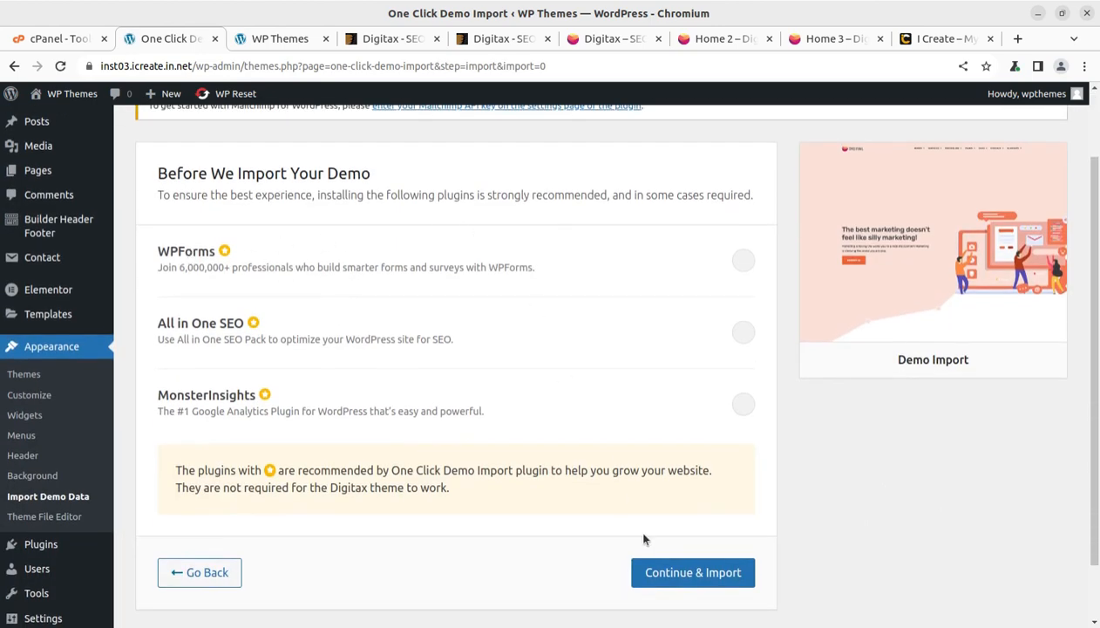
pyautogui.click(680, 573)
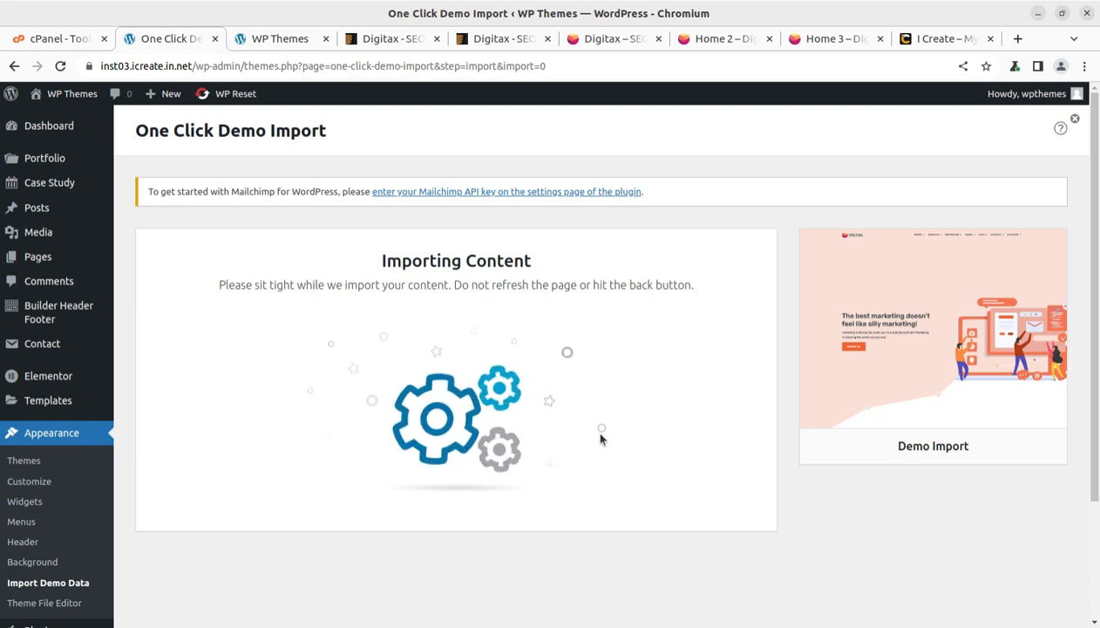
# - Open the media library in a new tab and check how many media items have been imported so far
pyautogui.moveTo(33, 238)
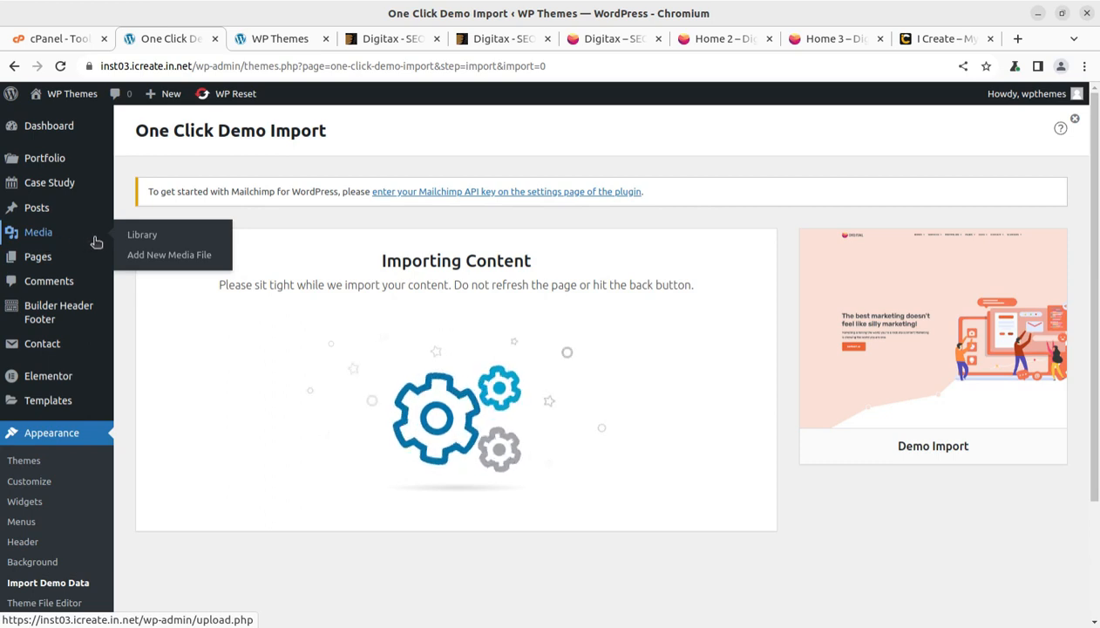
pyautogui.middleClick(140, 234)
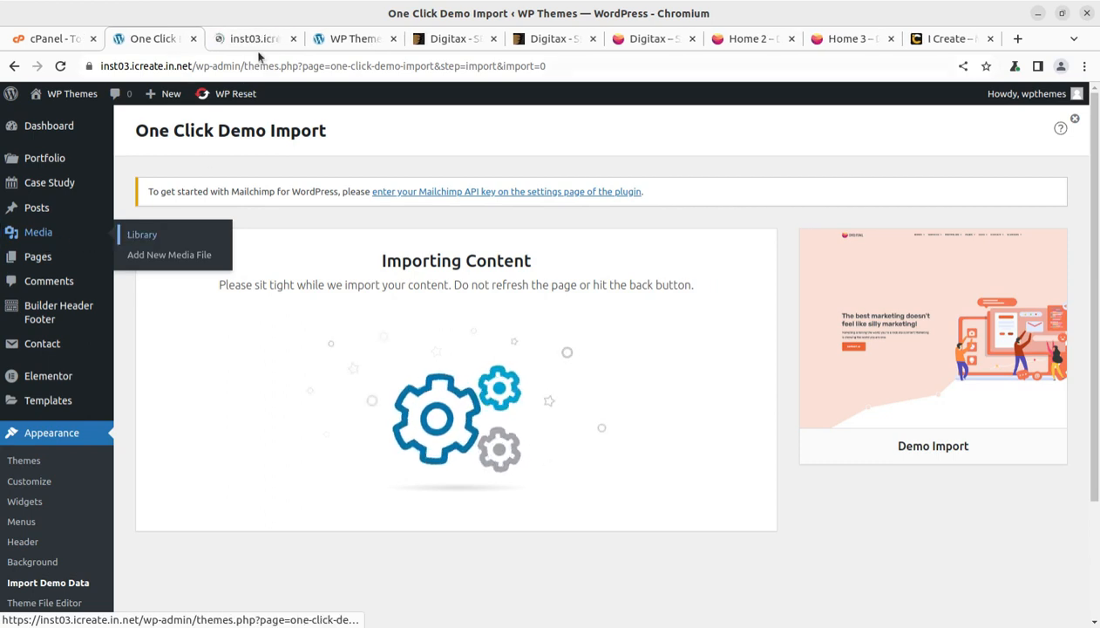
pyautogui.click(253, 38)
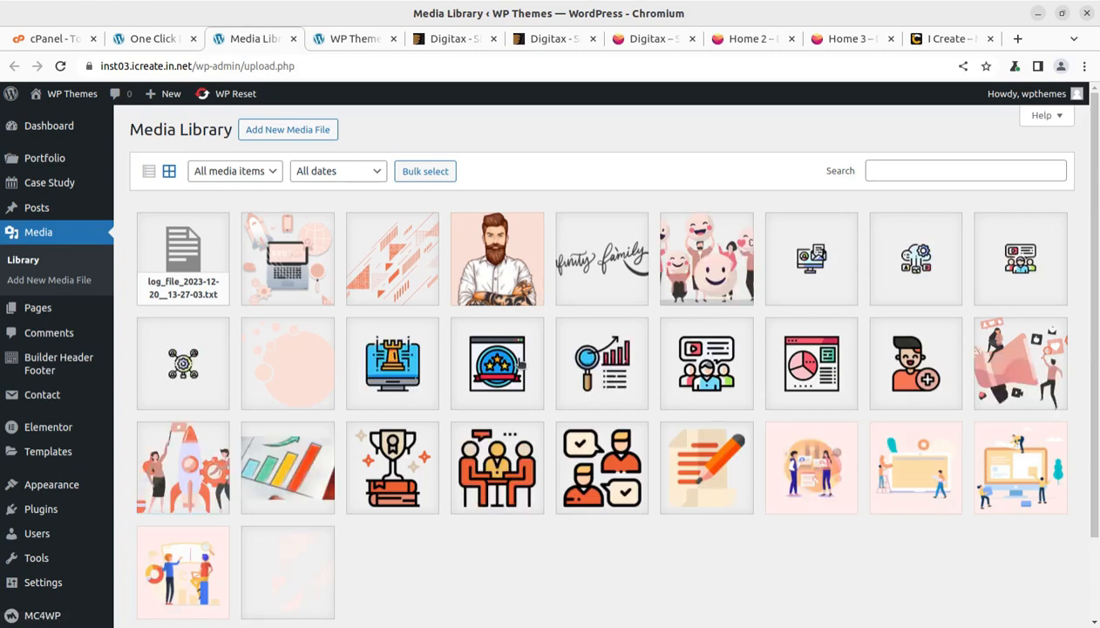
pyautogui.scroll(-2, 519, 359)
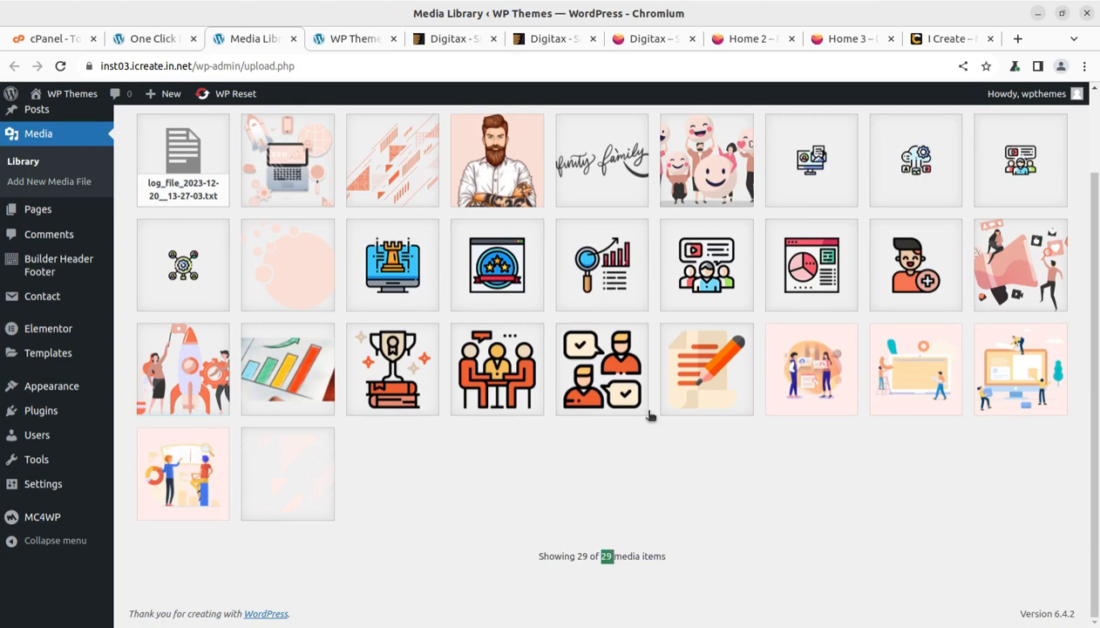
pyautogui.scroll(2, 649, 416)
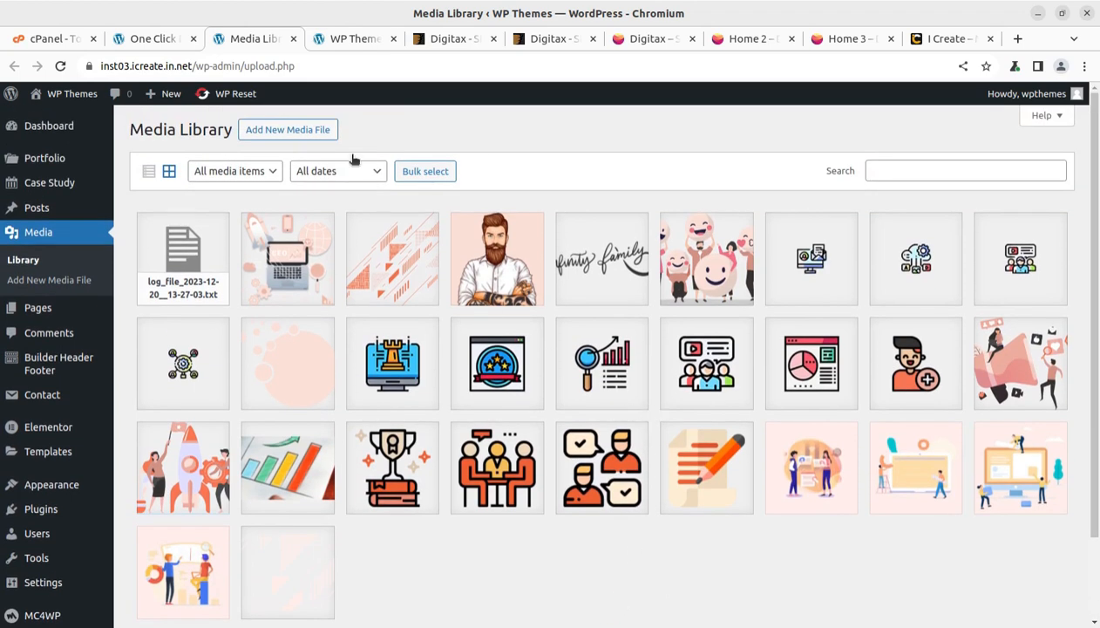
# - Check the demo import's status, reload the media library and examine the imported images
pyautogui.click(153, 39)
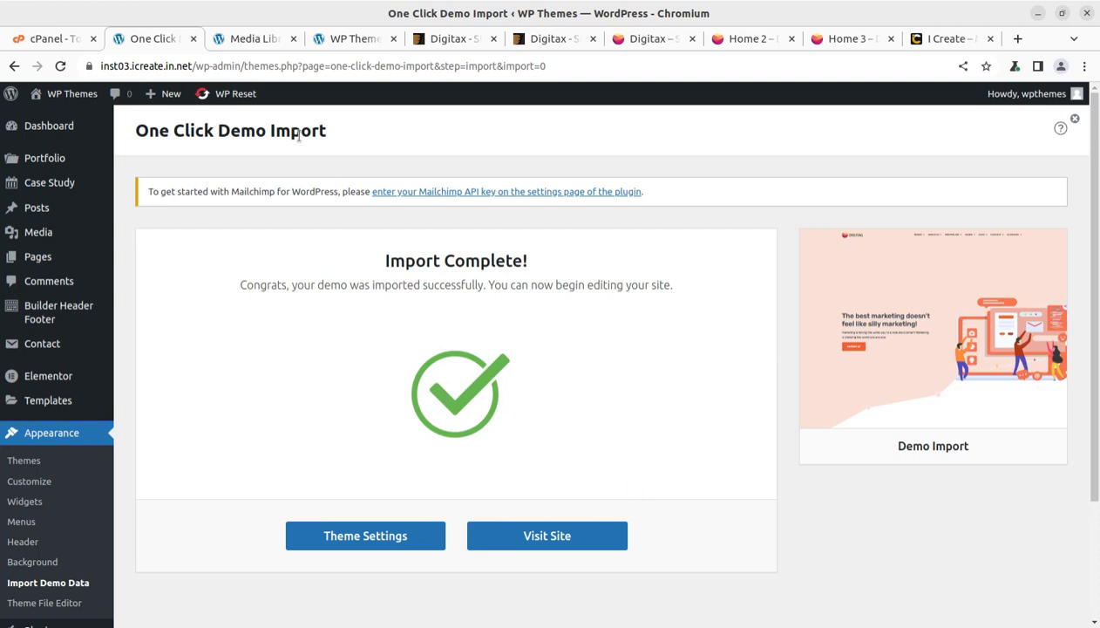
pyautogui.click(248, 39)
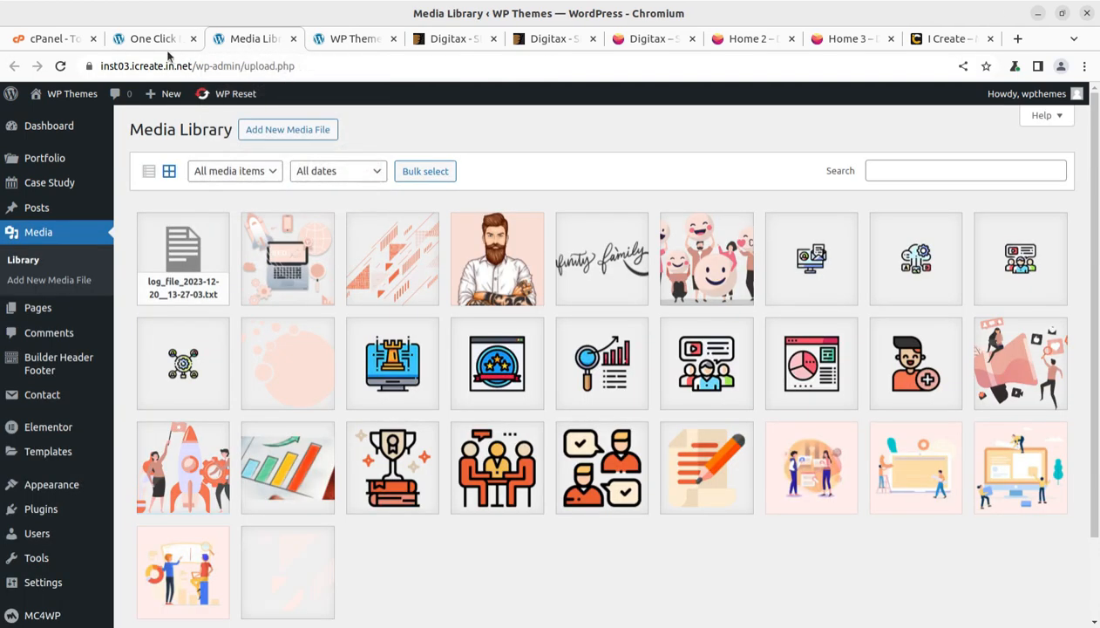
pyautogui.click(67, 69)
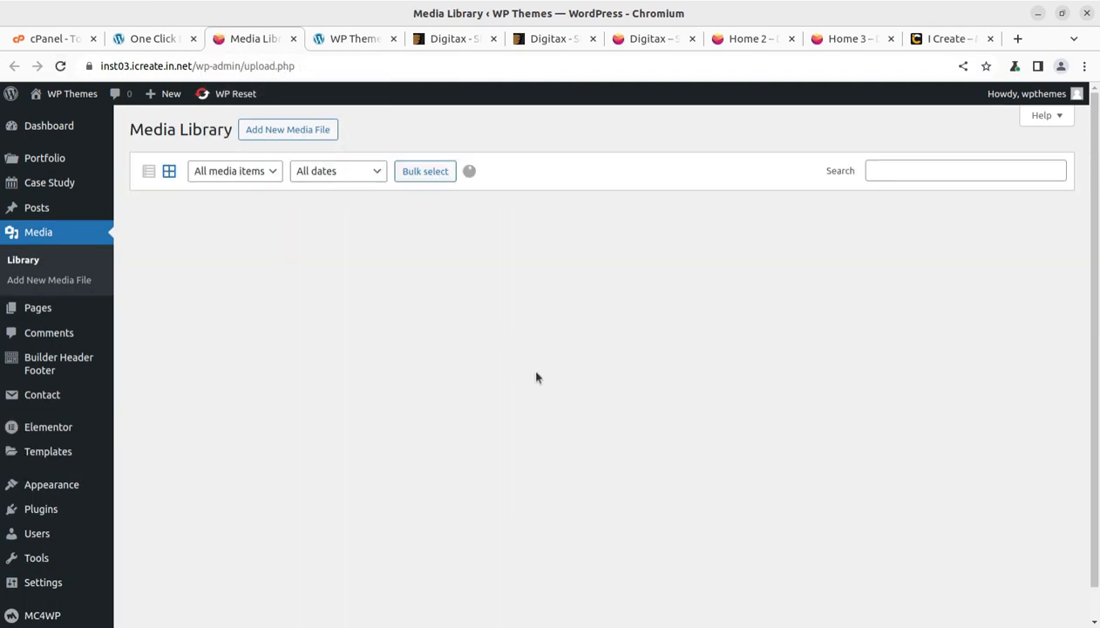
pyautogui.scroll(-4, 547, 384)
pyautogui.scroll(-5, 547, 385)
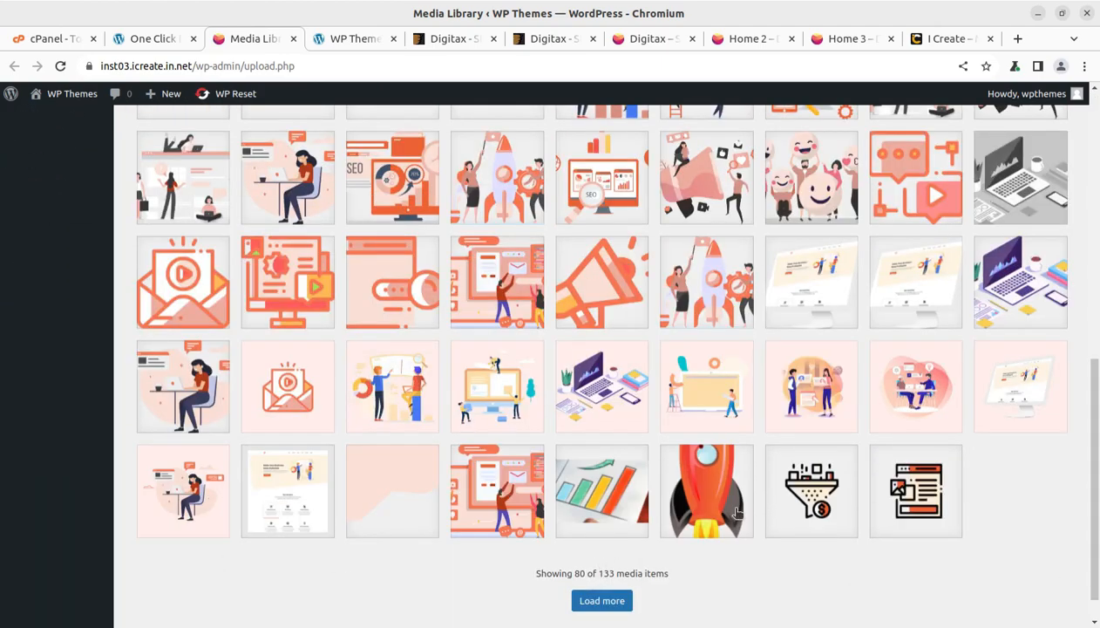
pyautogui.scroll(10, 736, 513)
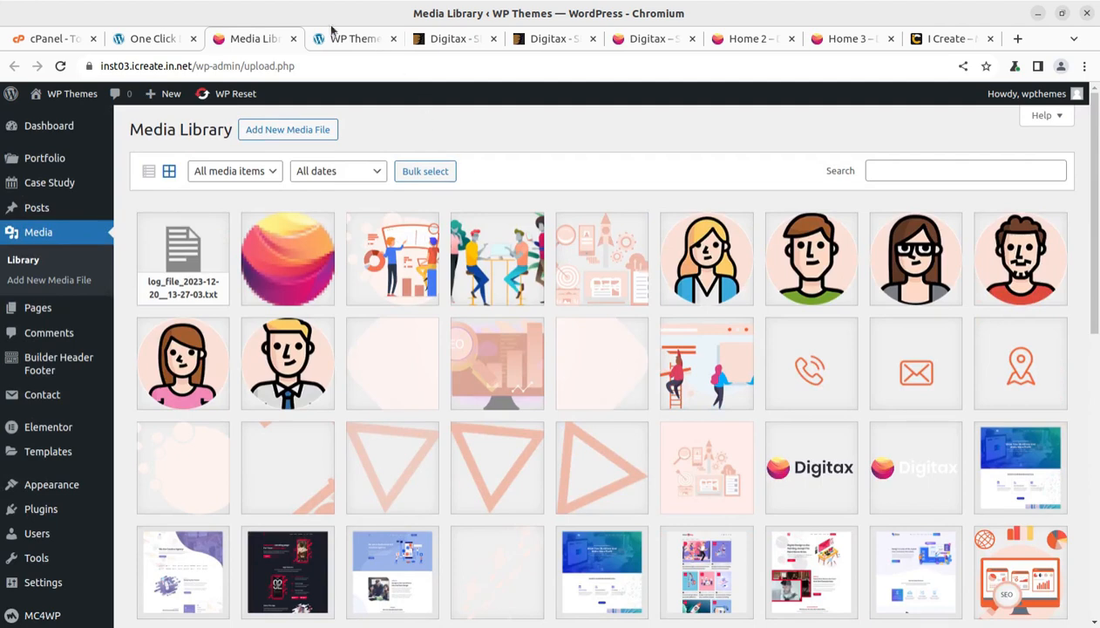
# - Close the media library and review the list of all imported pages, including the home page variants
pyautogui.click(292, 40)
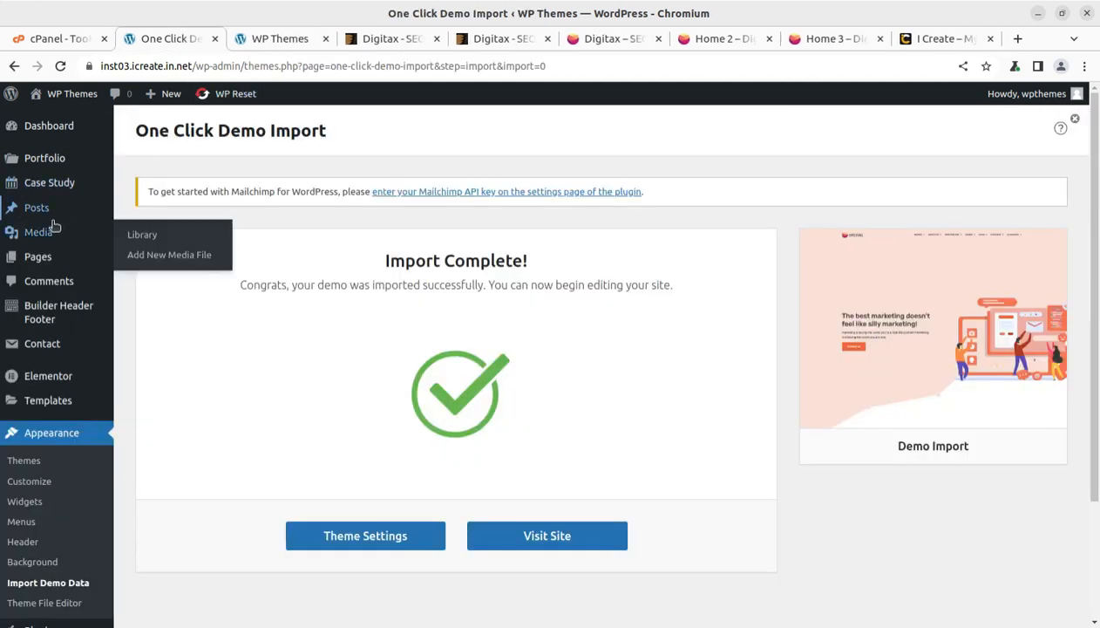
pyautogui.moveTo(42, 256)
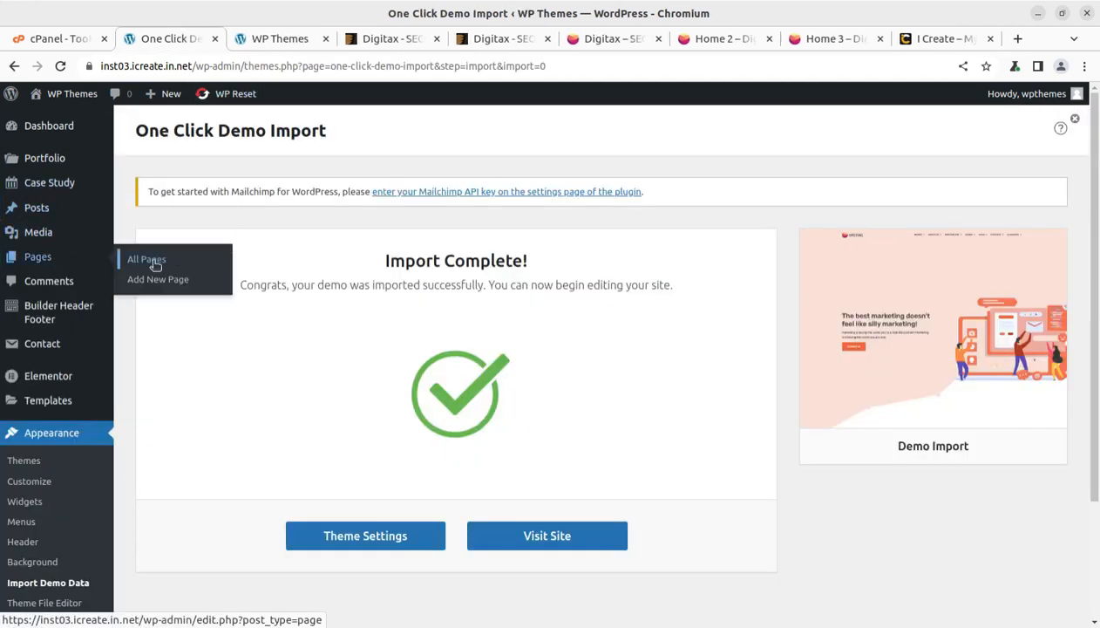
pyautogui.click(148, 259)
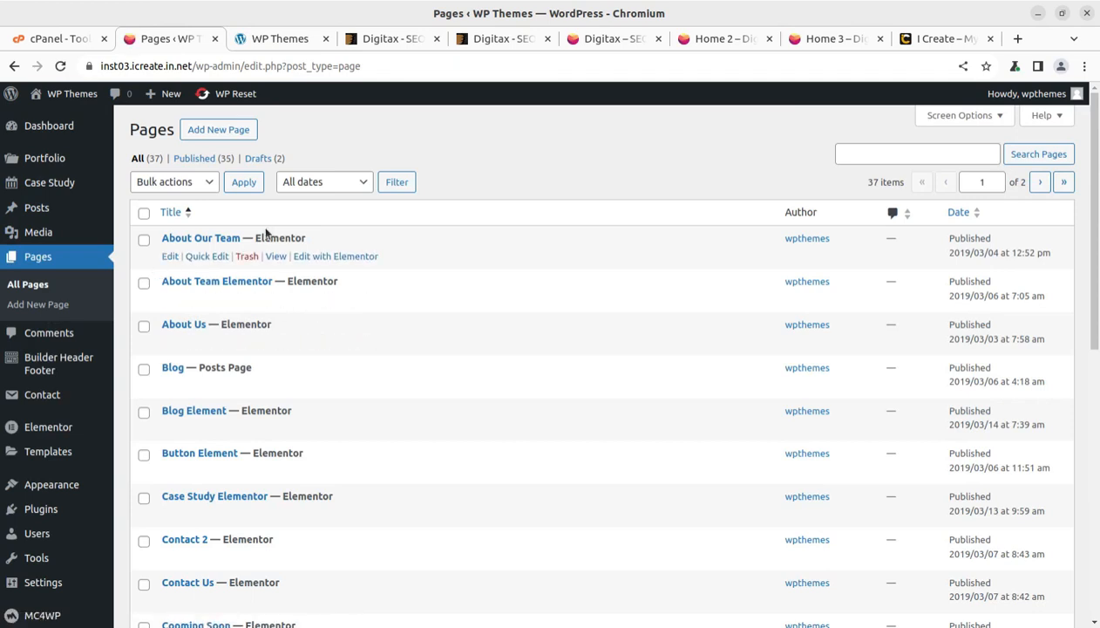
pyautogui.scroll(-4, 277, 255)
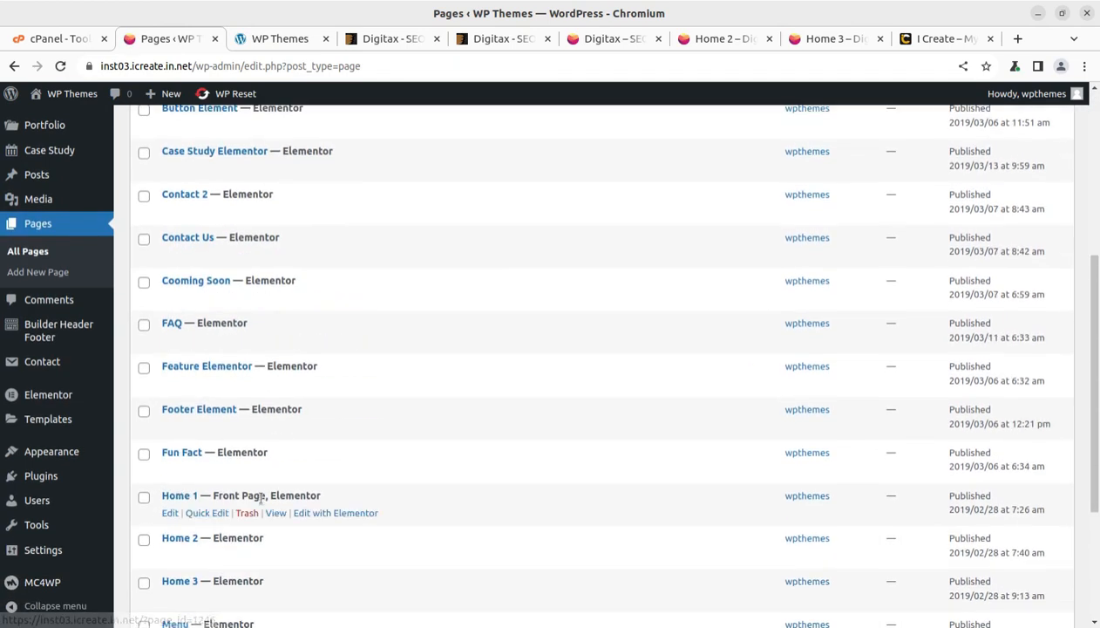
pyautogui.scroll(-2, 261, 498)
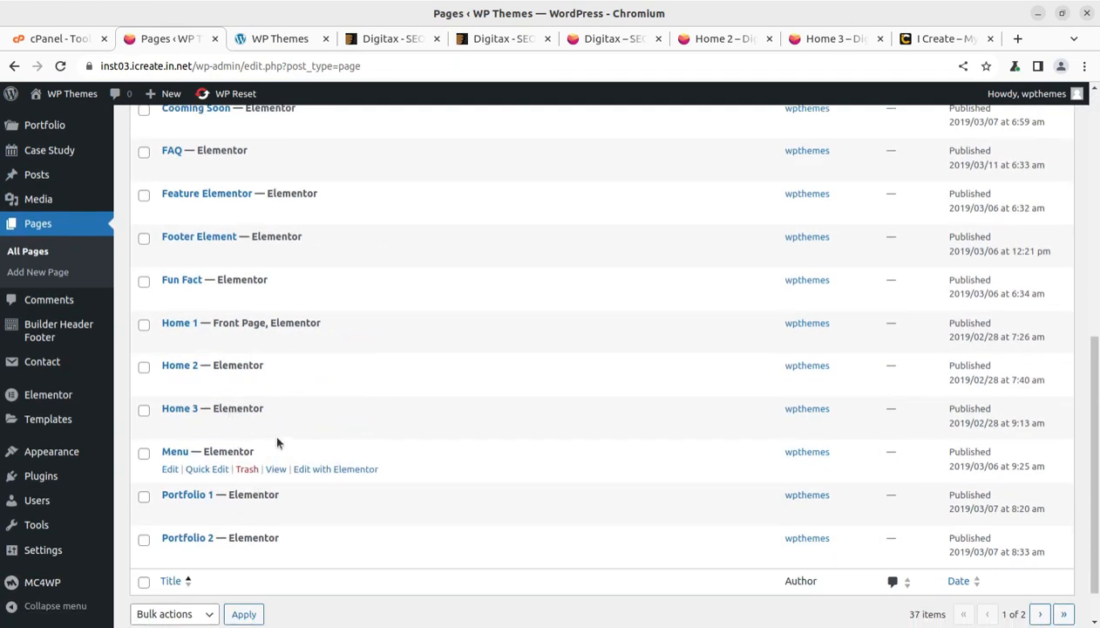
pyautogui.scroll(3, 272, 430)
# - Reload the site's front page and review its hero, SEO report form, services and work process sections
pyautogui.click(272, 39)
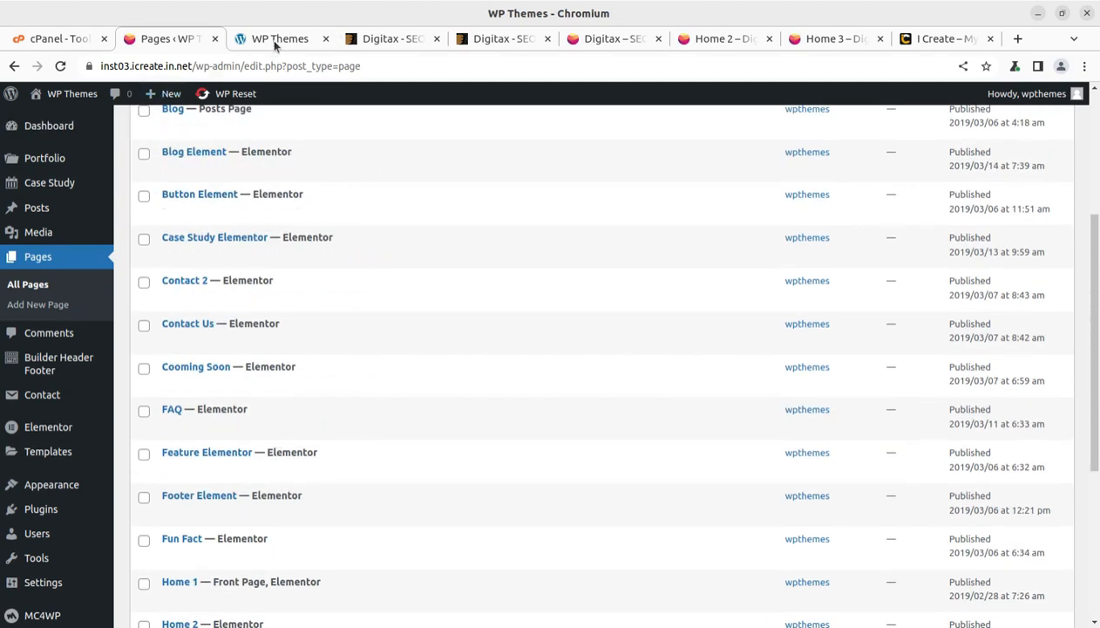
pyautogui.click(60, 65)
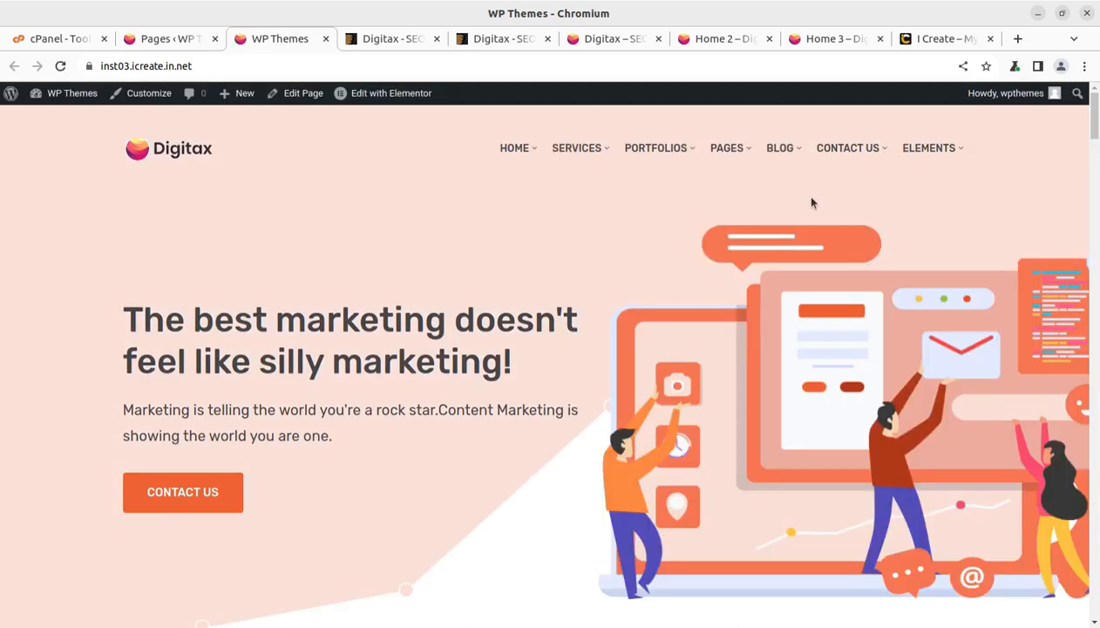
pyautogui.scroll(-5, 557, 244)
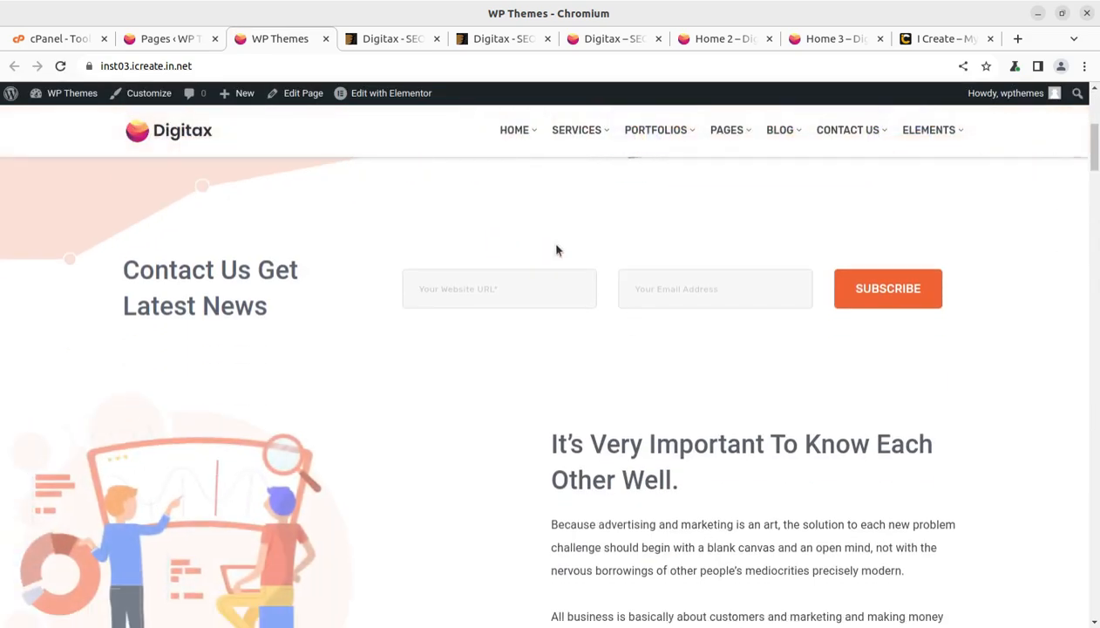
pyautogui.scroll(-8, 296, 285)
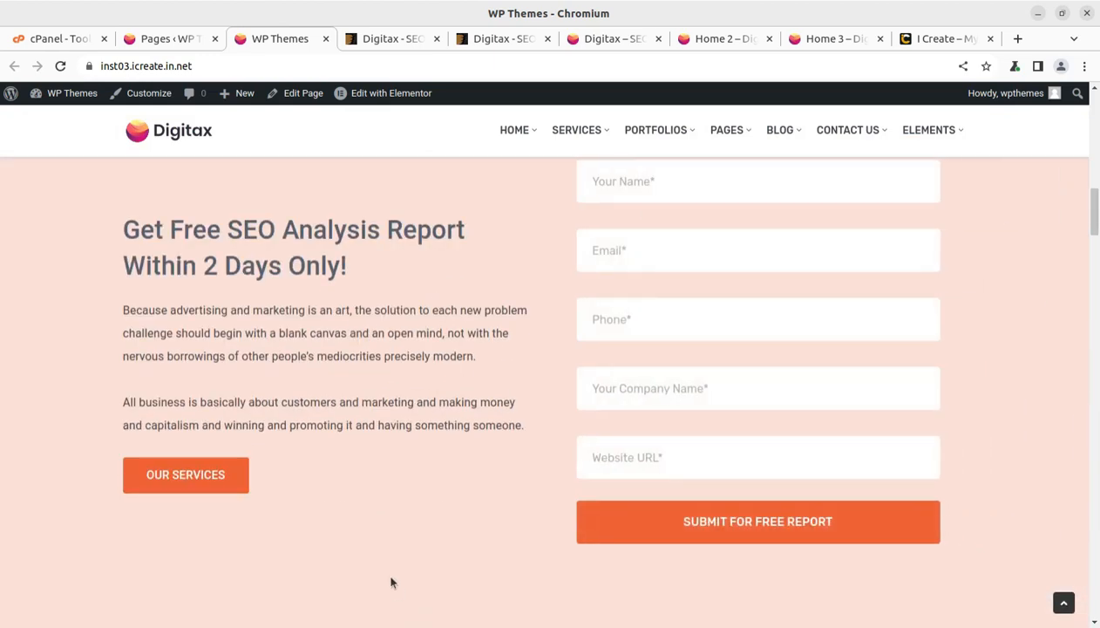
pyautogui.scroll(2, 389, 565)
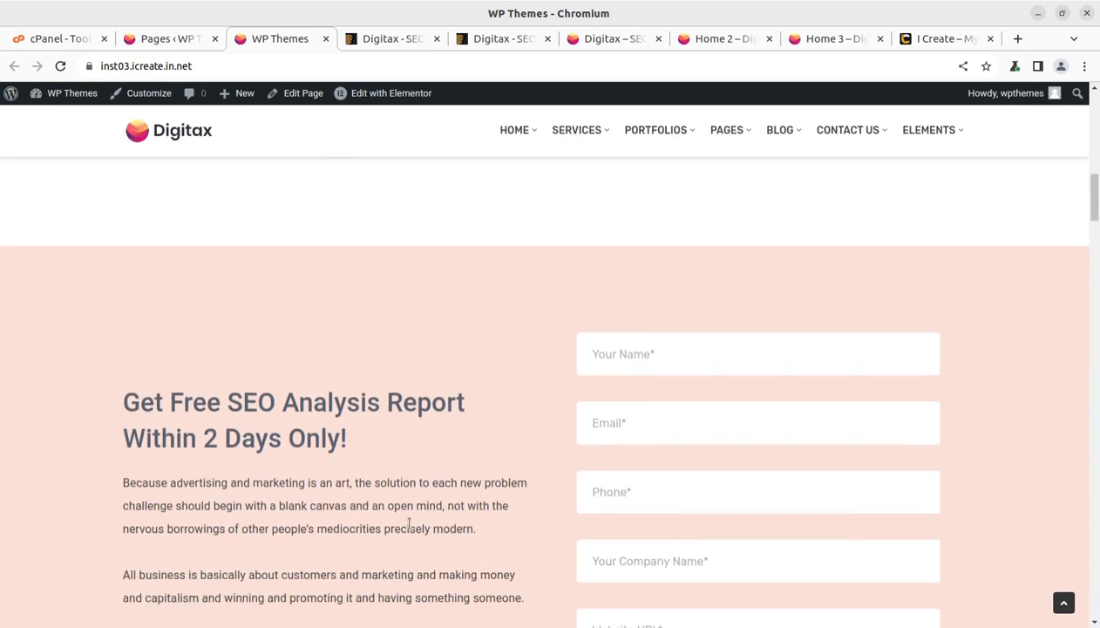
pyautogui.scroll(-5, 409, 524)
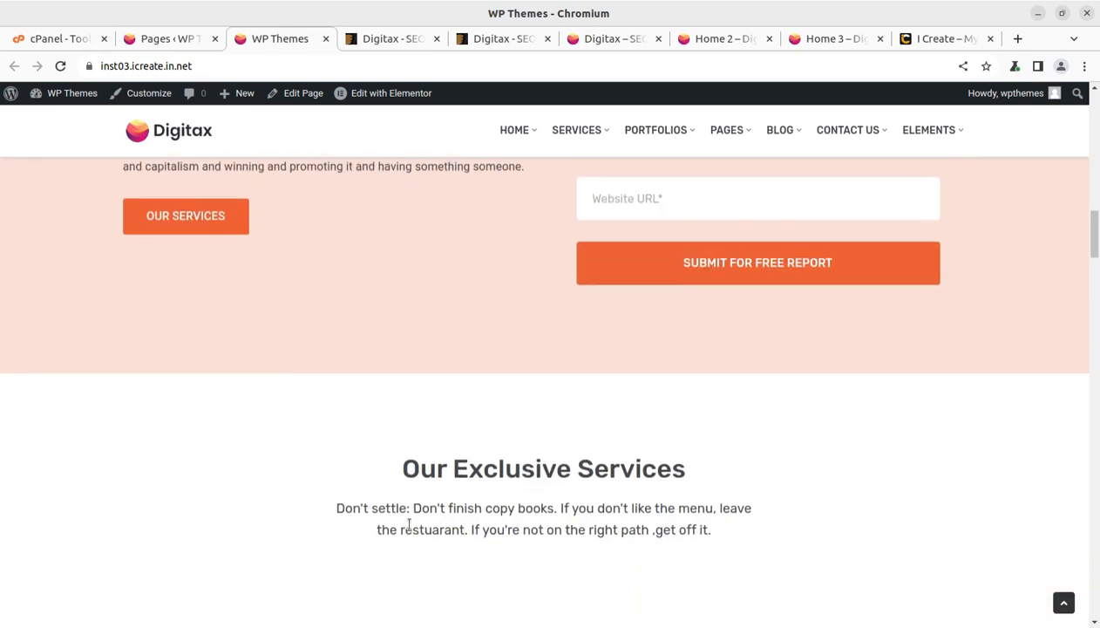
pyautogui.scroll(-4, 391, 493)
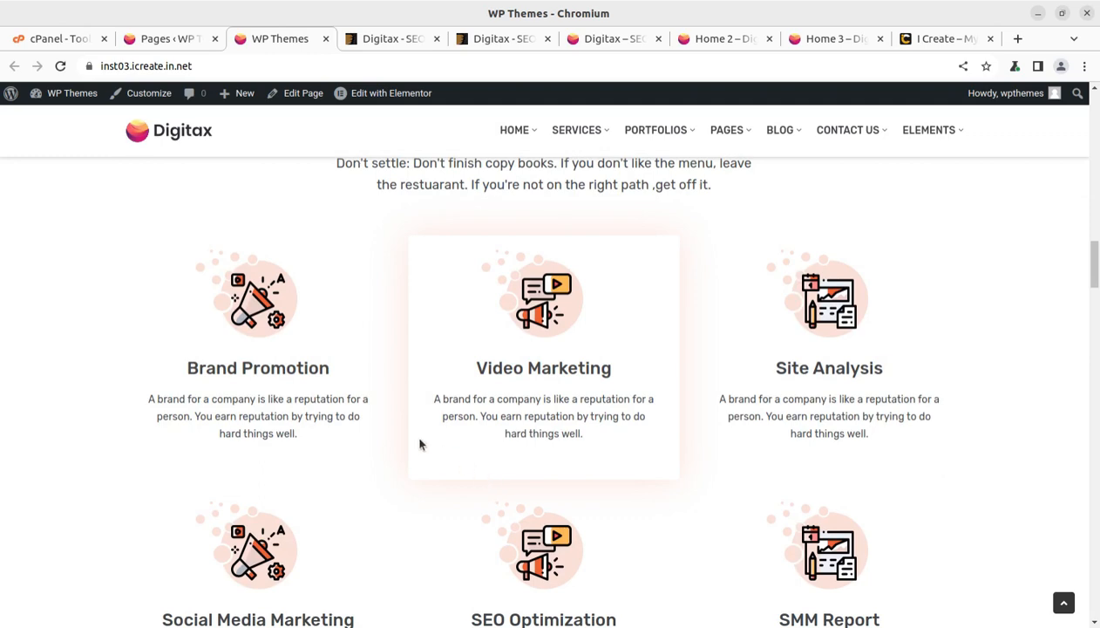
pyautogui.scroll(-3, 420, 444)
pyautogui.scroll(-3, 420, 444)
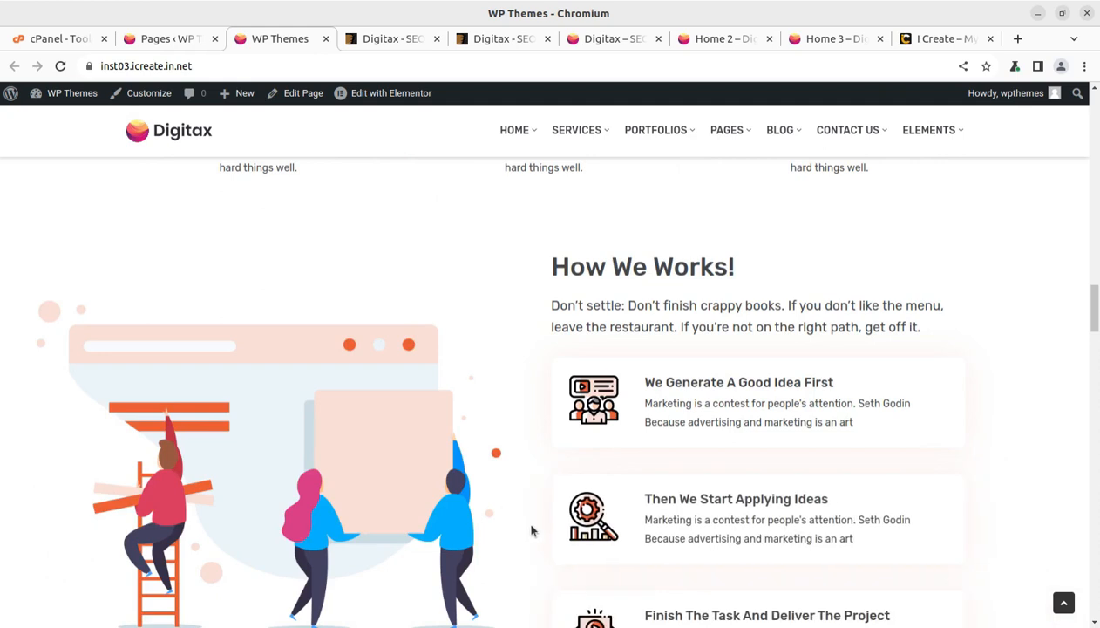
# - Examine the front page's team, client ratings and case studies sections
pyautogui.scroll(-6, 532, 530)
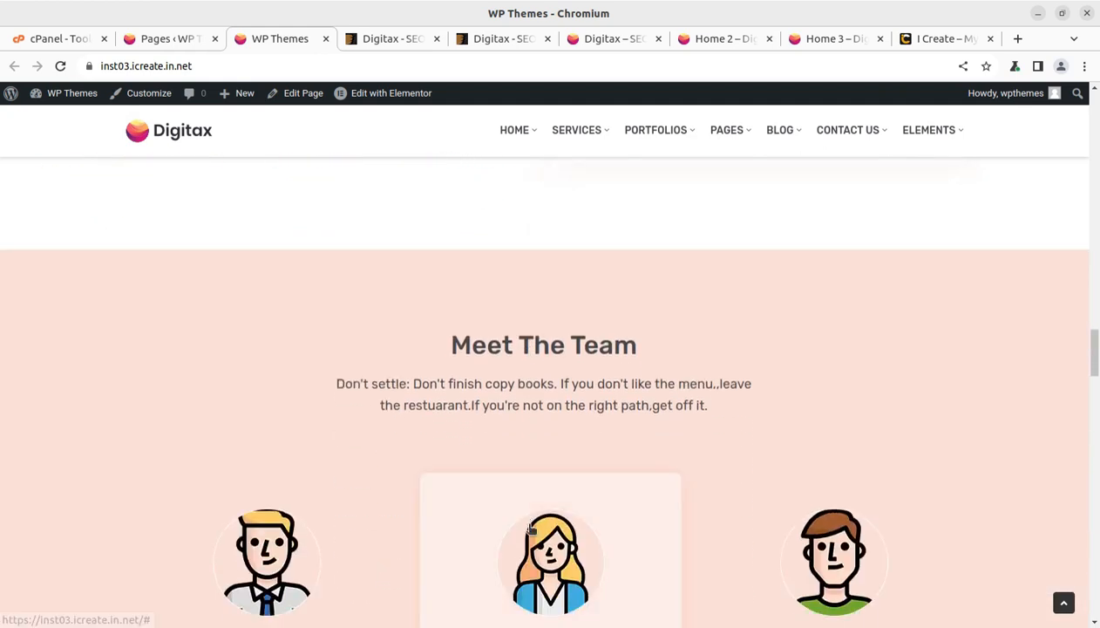
pyautogui.scroll(-1, 463, 484)
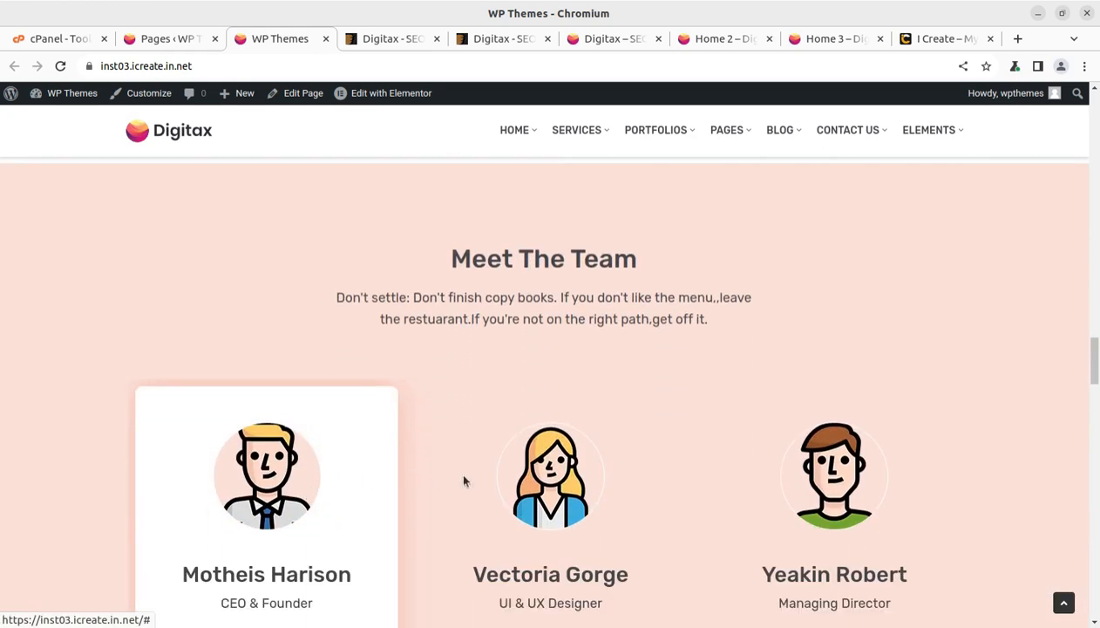
pyautogui.scroll(-4, 823, 503)
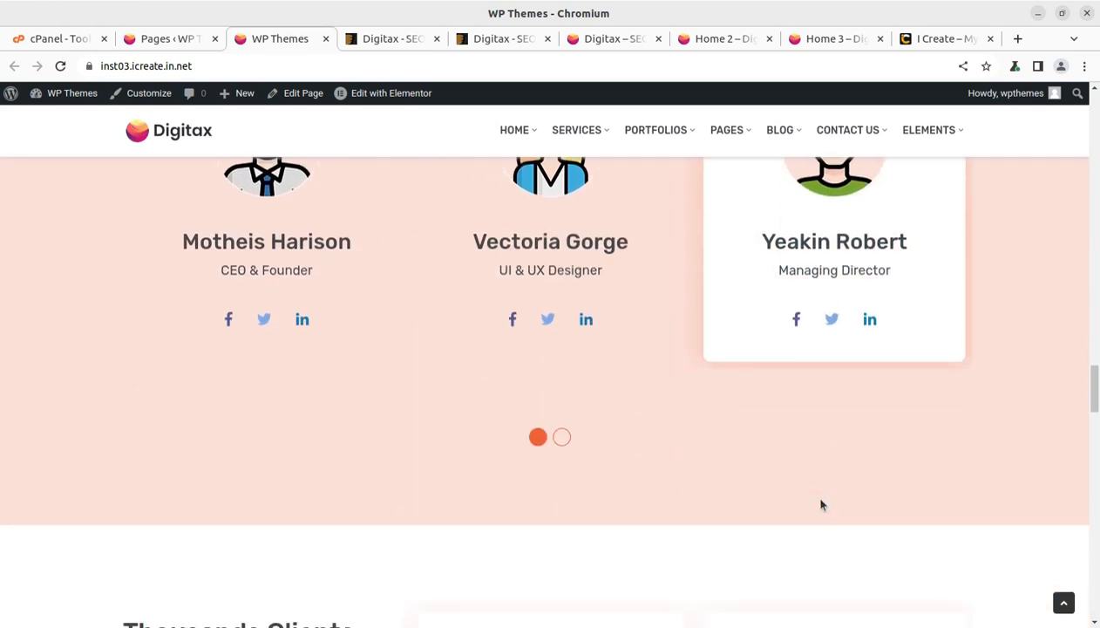
pyautogui.scroll(-2, 415, 530)
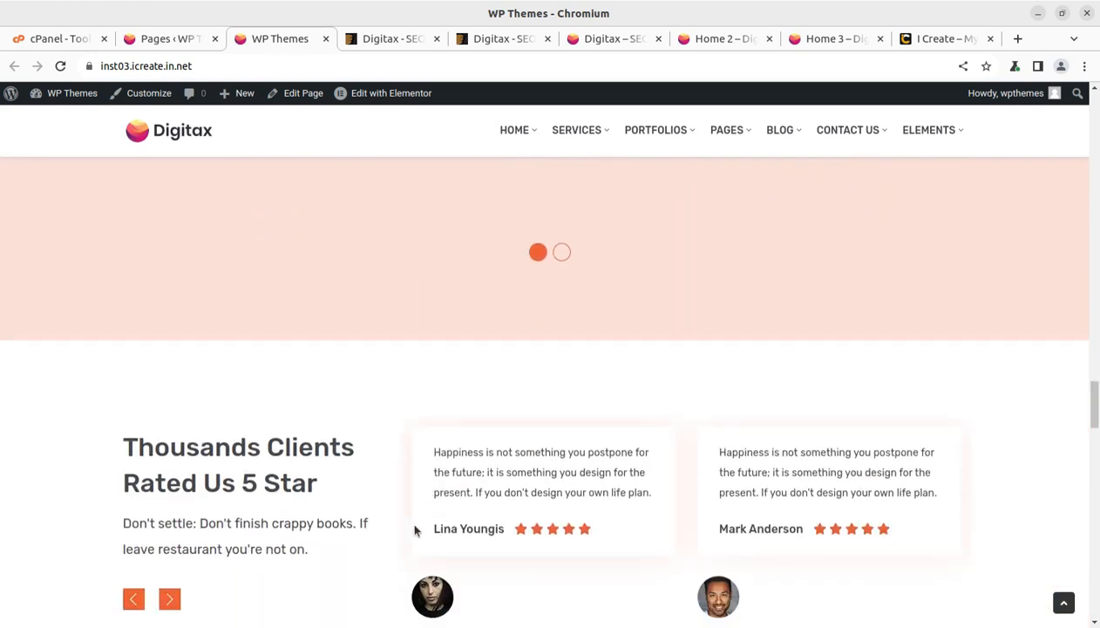
pyautogui.scroll(-3, 415, 530)
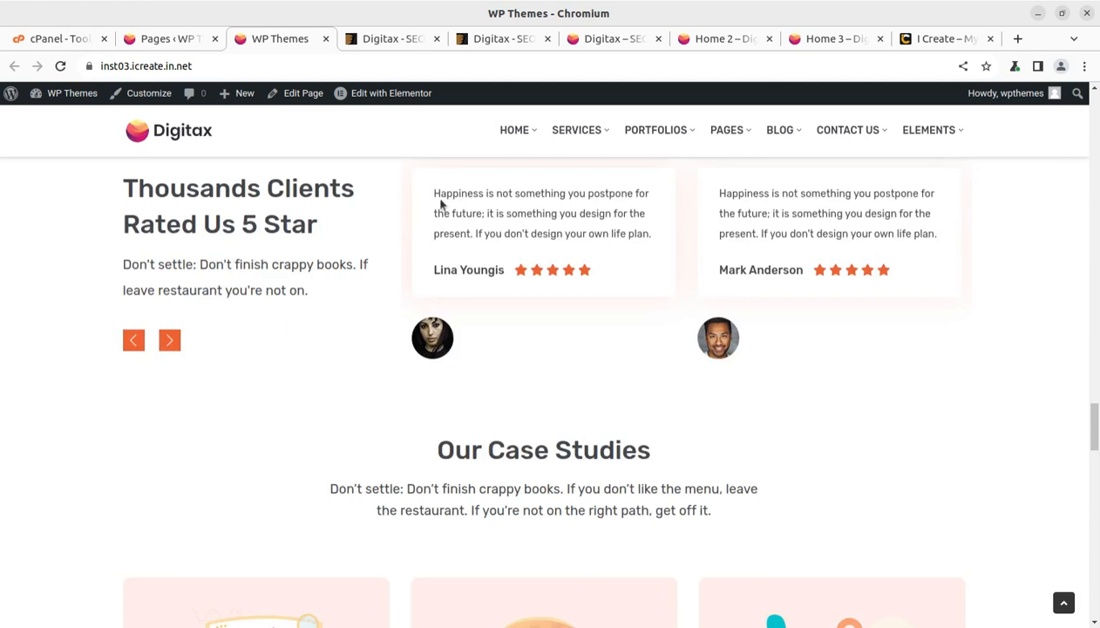
# - View the Home 2 and Home 3 page variants on the imported site
pyautogui.moveTo(499, 129)
pyautogui.click(515, 203)
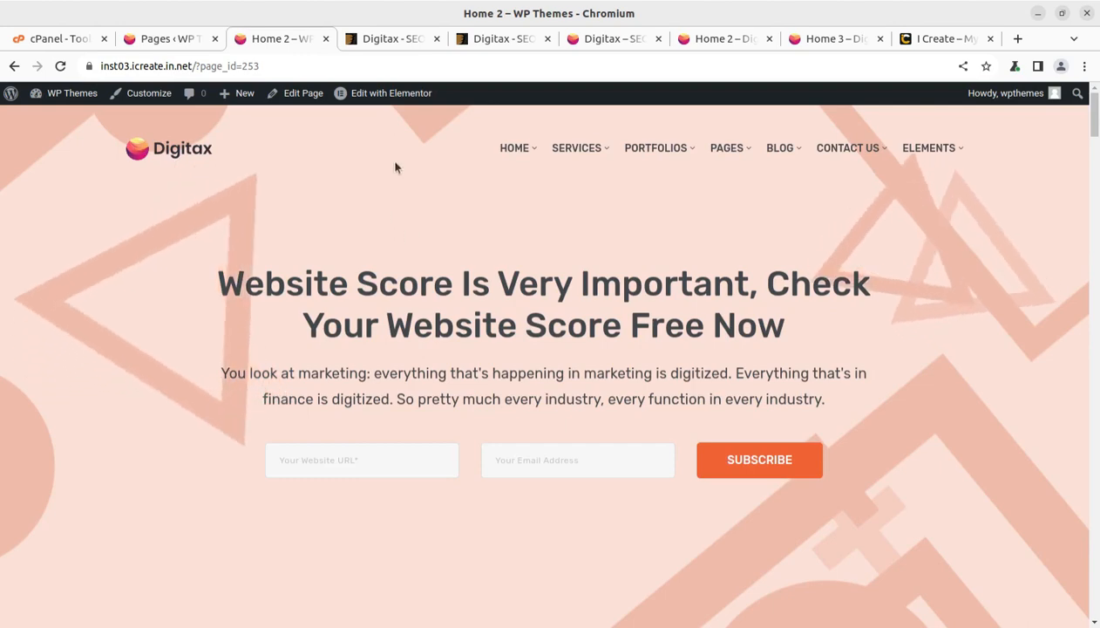
pyautogui.moveTo(513, 165)
pyautogui.click(520, 245)
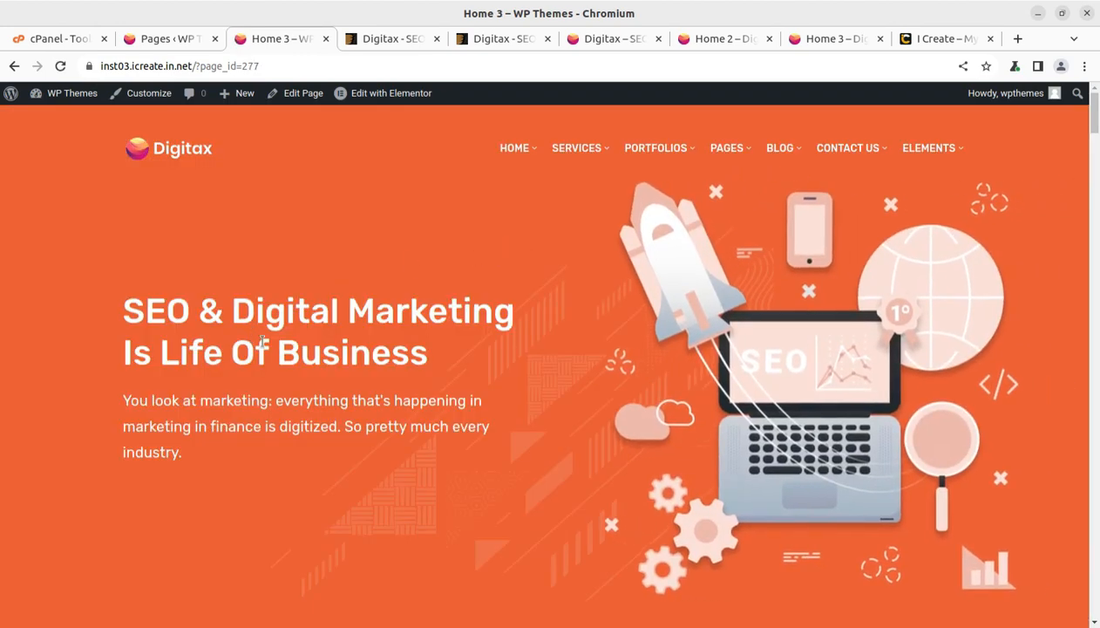
pyautogui.scroll(-4, 257, 341)
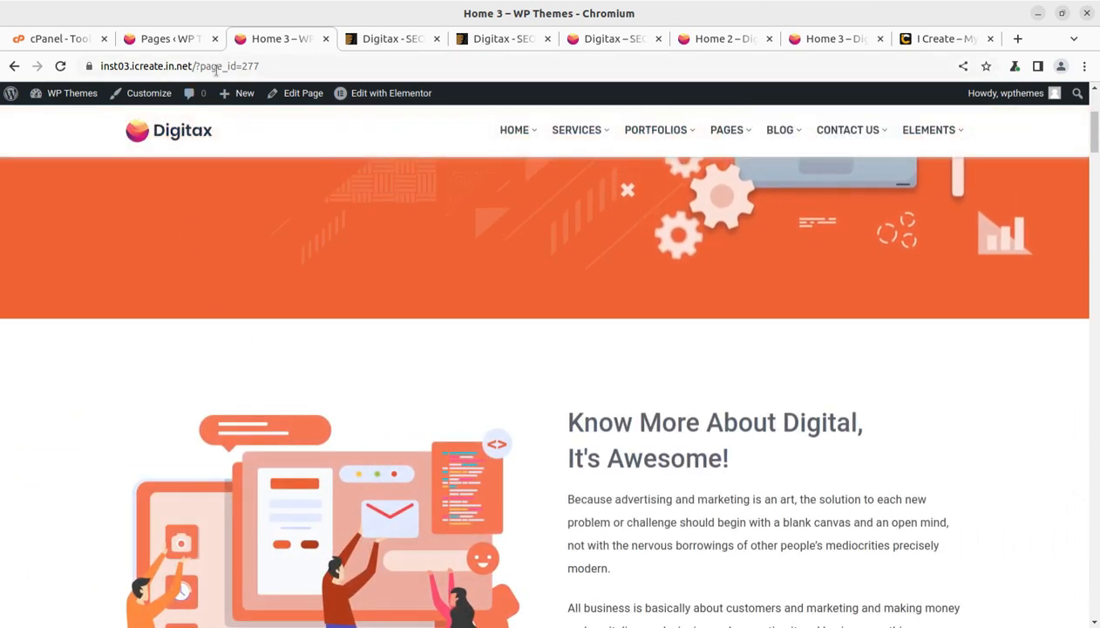
# - Open the site's permalink settings from the dashboard, set the structure to Post name and save the change
pyautogui.moveTo(87, 96)
pyautogui.click(65, 118)
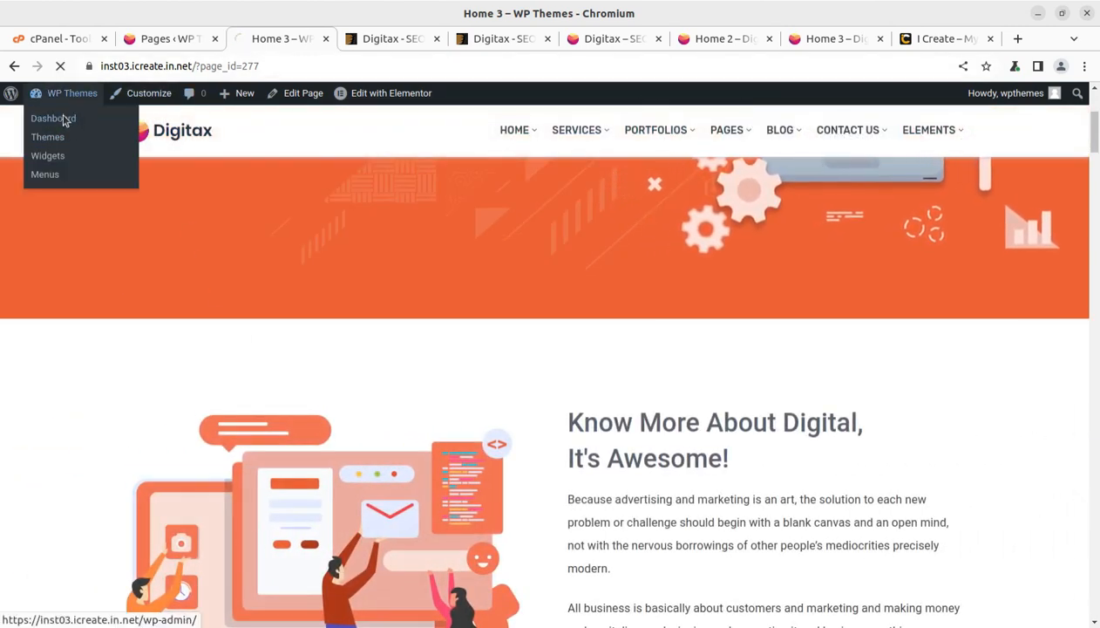
pyautogui.moveTo(48, 503)
pyautogui.scroll(-3, 50, 516)
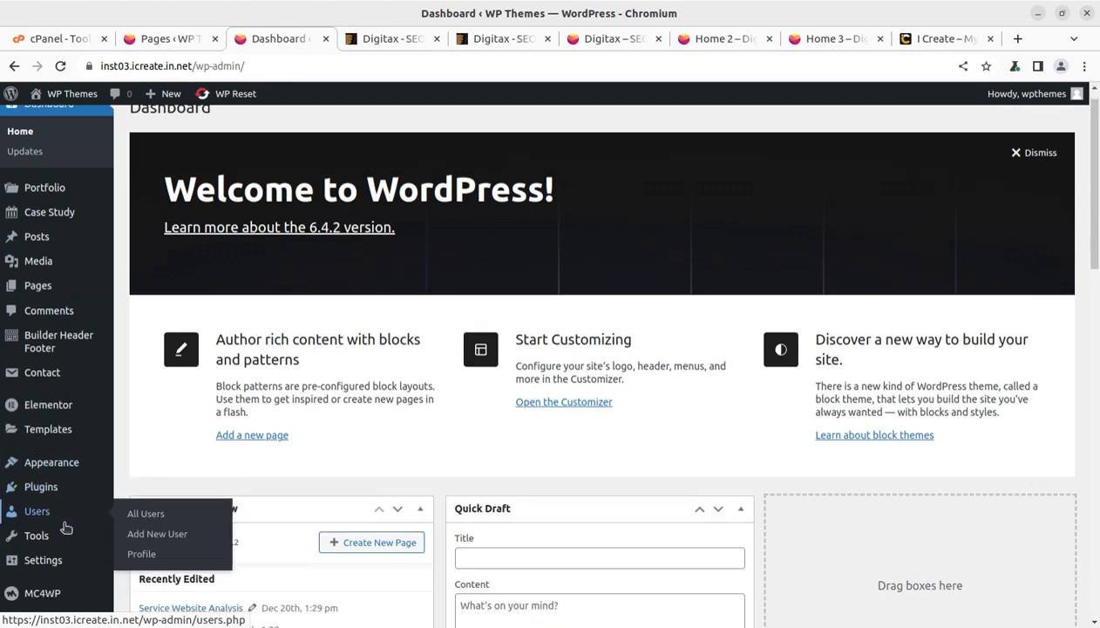
pyautogui.moveTo(48, 550)
pyautogui.click(146, 565)
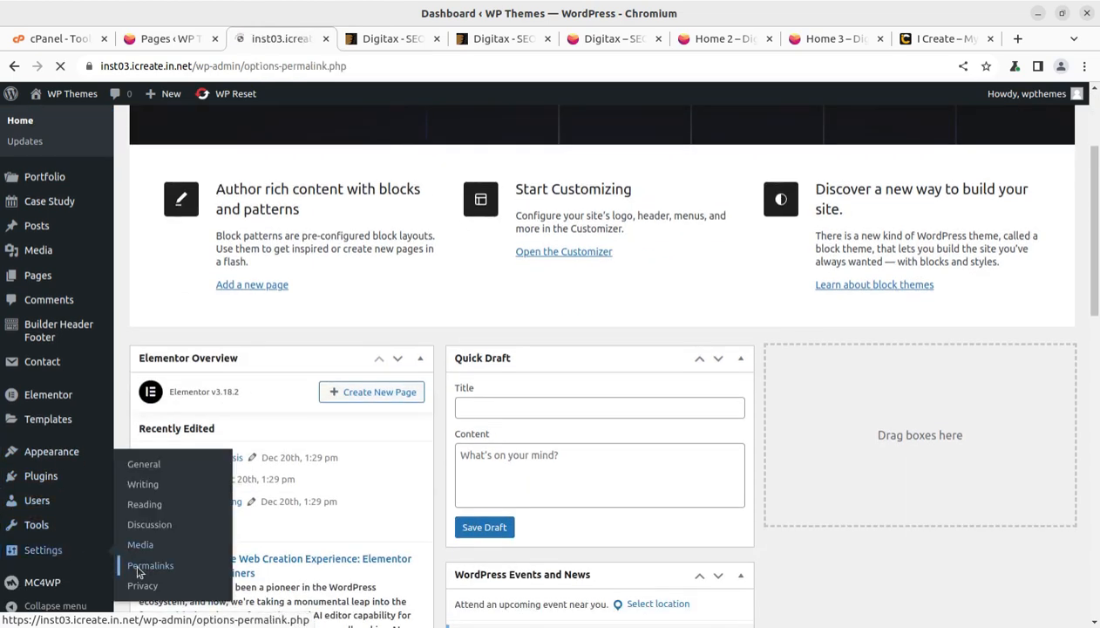
pyautogui.click(294, 454)
pyautogui.scroll(-5, 349, 455)
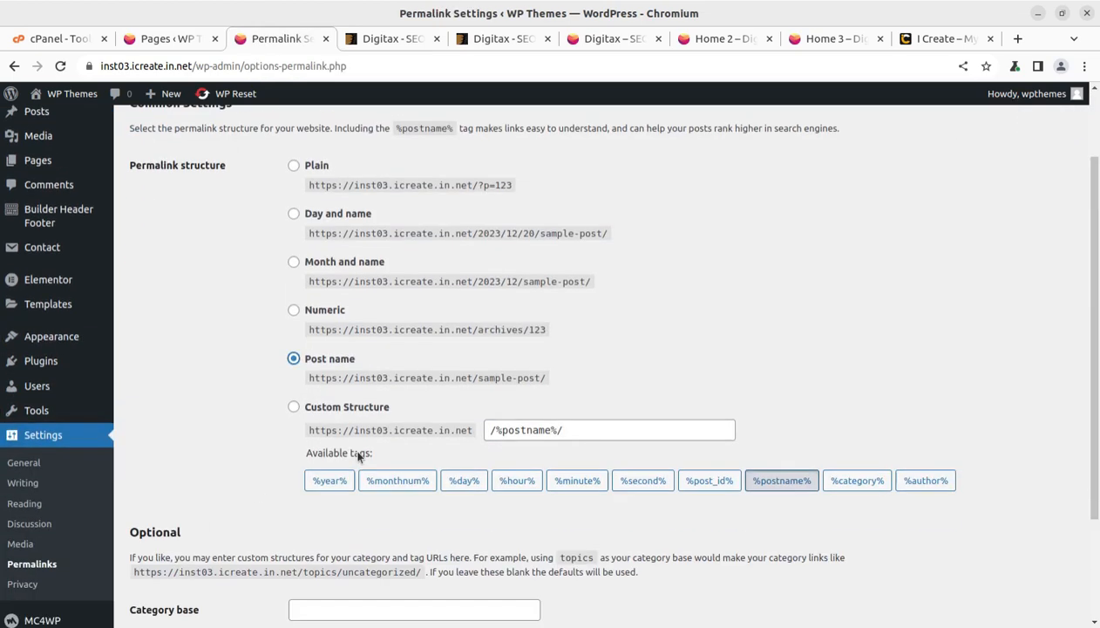
pyautogui.click(162, 551)
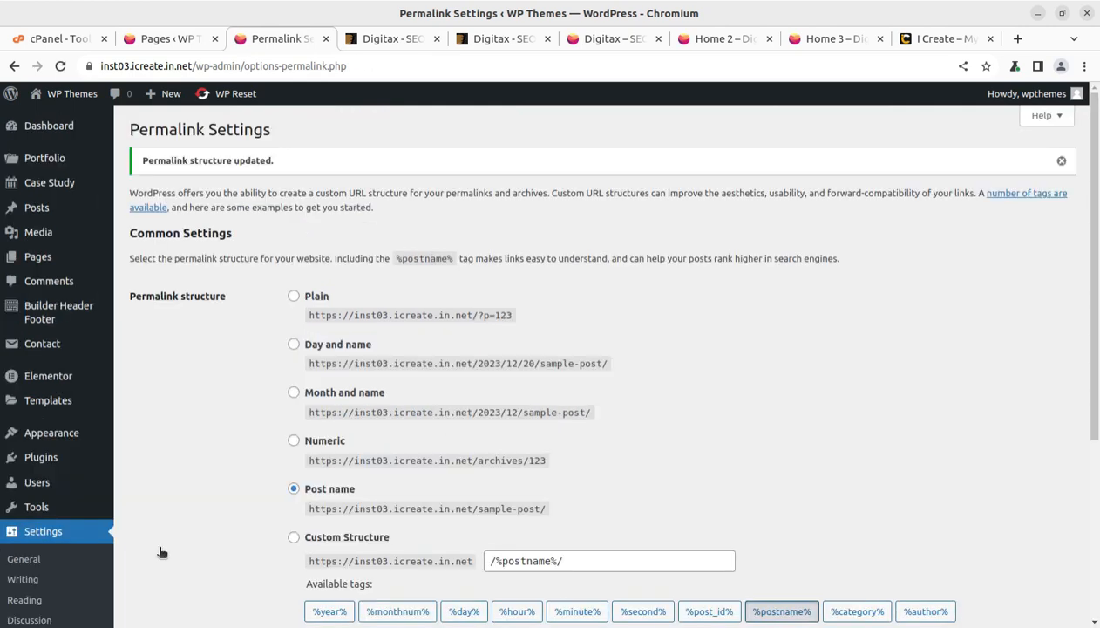
# - Return to the site's front page and check the permalinks of the Home 2 and Service 2 pages
pyautogui.moveTo(41, 120)
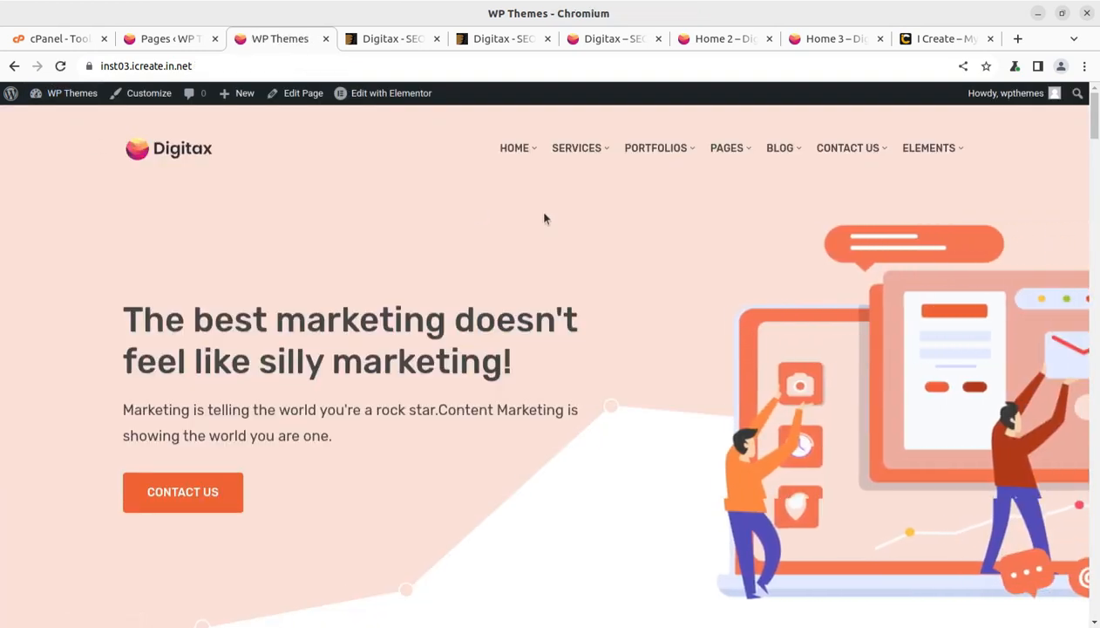
pyautogui.moveTo(535, 153)
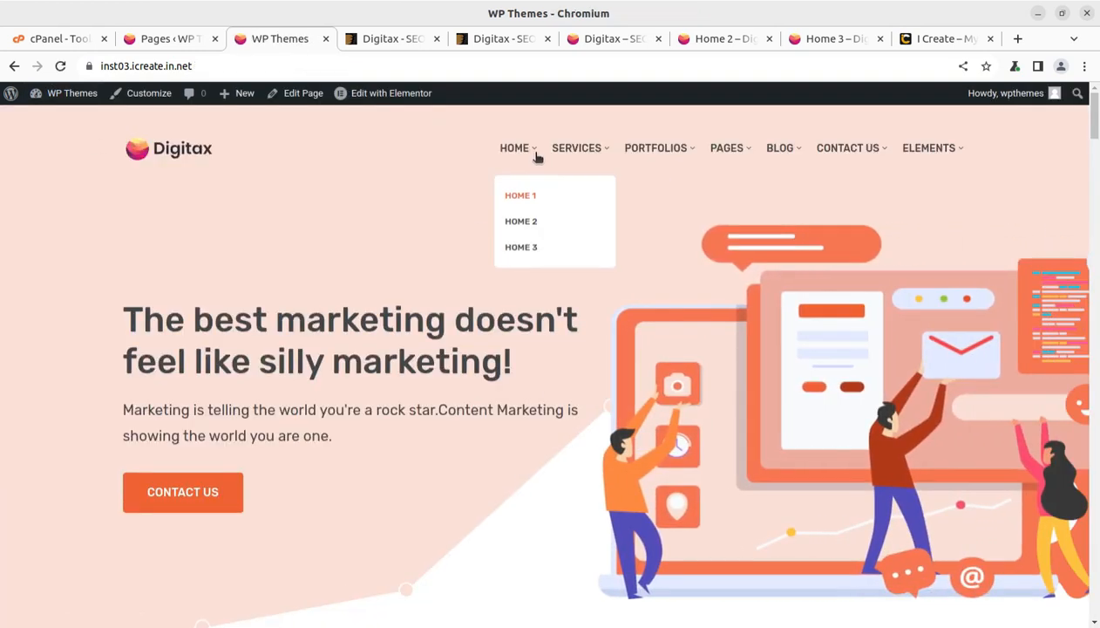
pyautogui.click(523, 220)
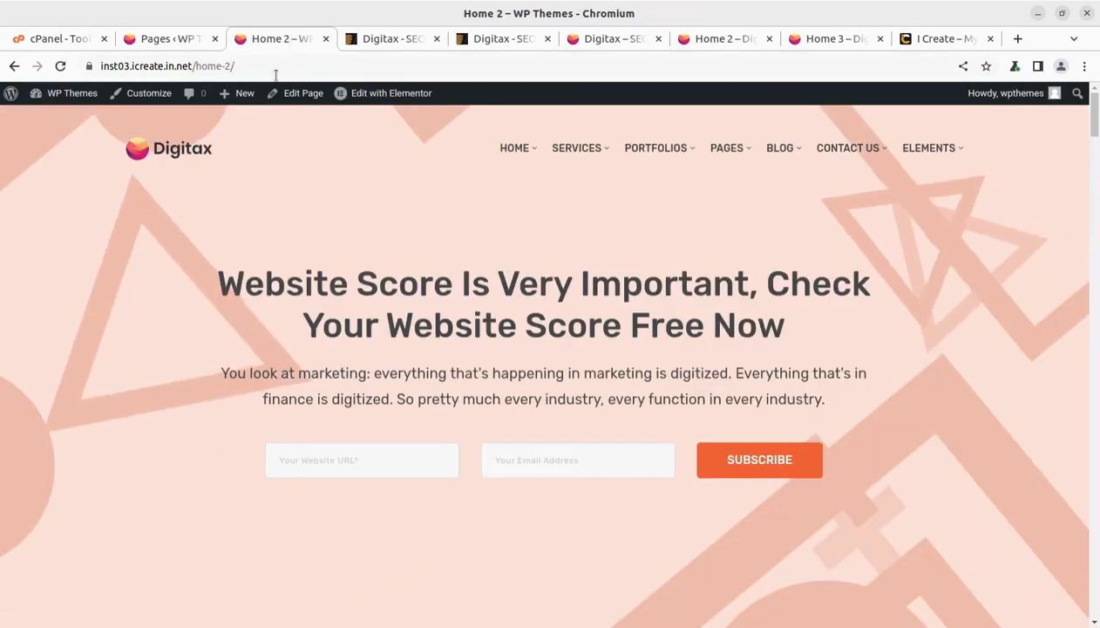
pyautogui.click(570, 225)
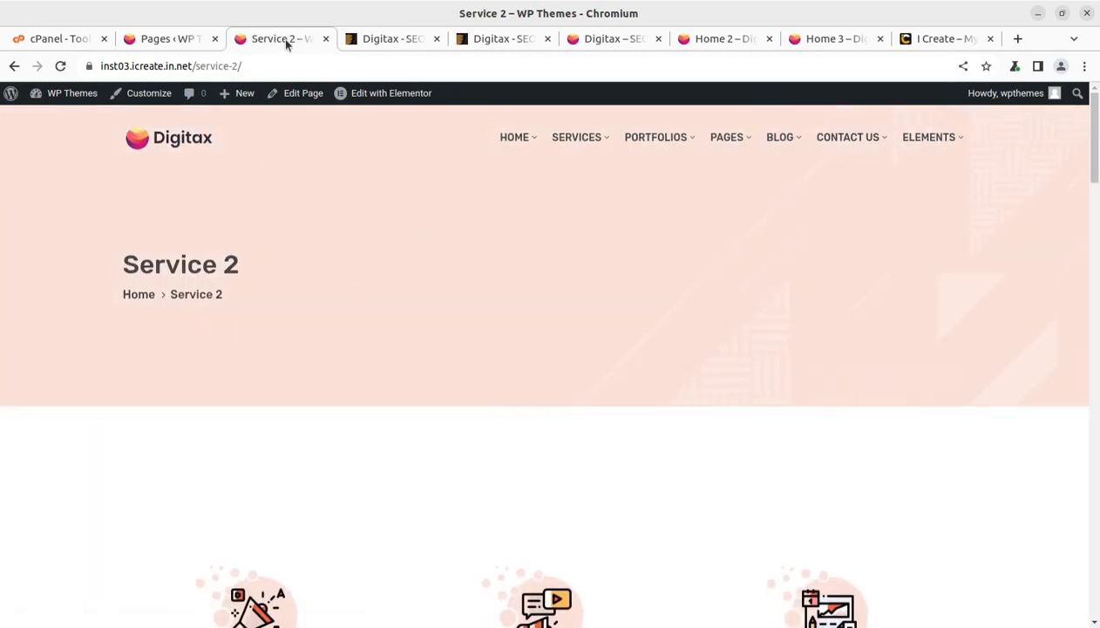
# - Return to the WordPress dashboard in the admin tab and review the list of all imported portfolio items
pyautogui.click(172, 39)
pyautogui.click(60, 124)
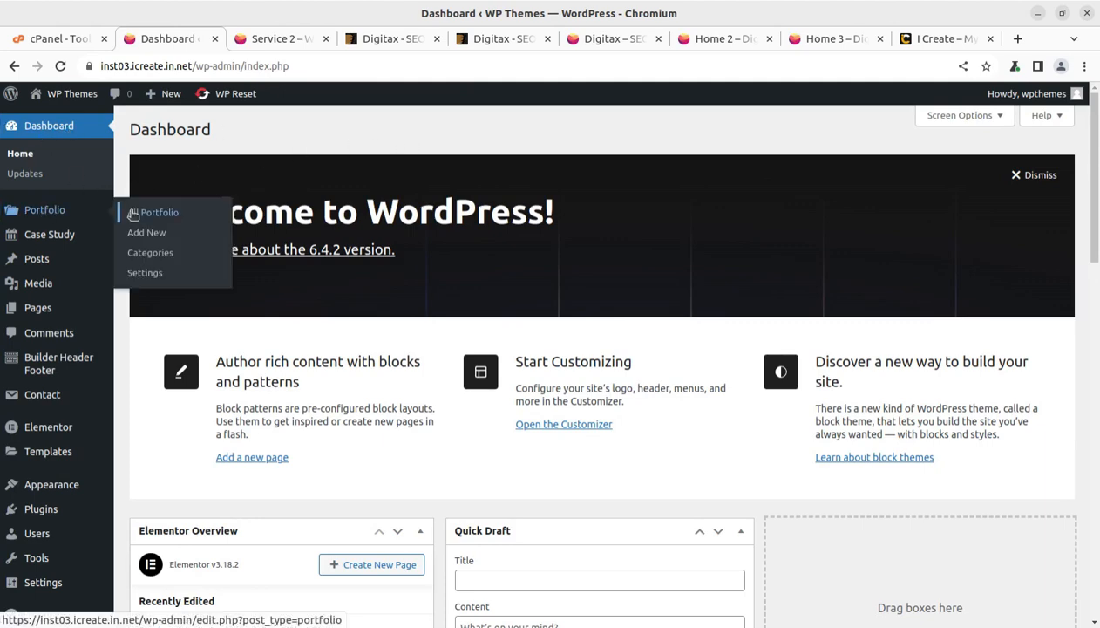
pyautogui.click(133, 215)
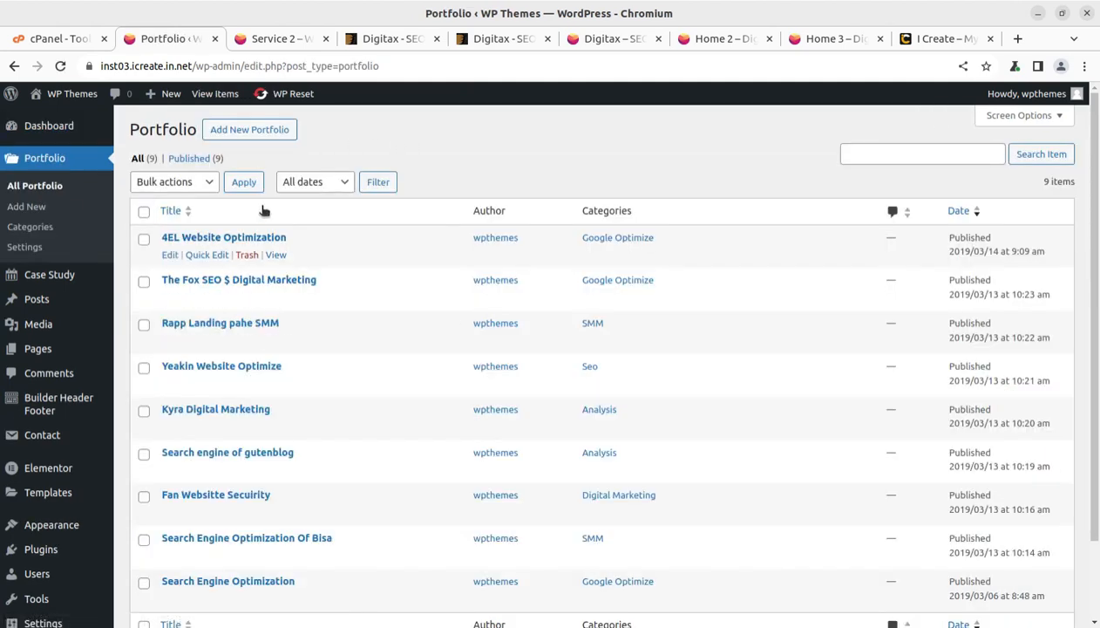
pyautogui.scroll(-2, 241, 225)
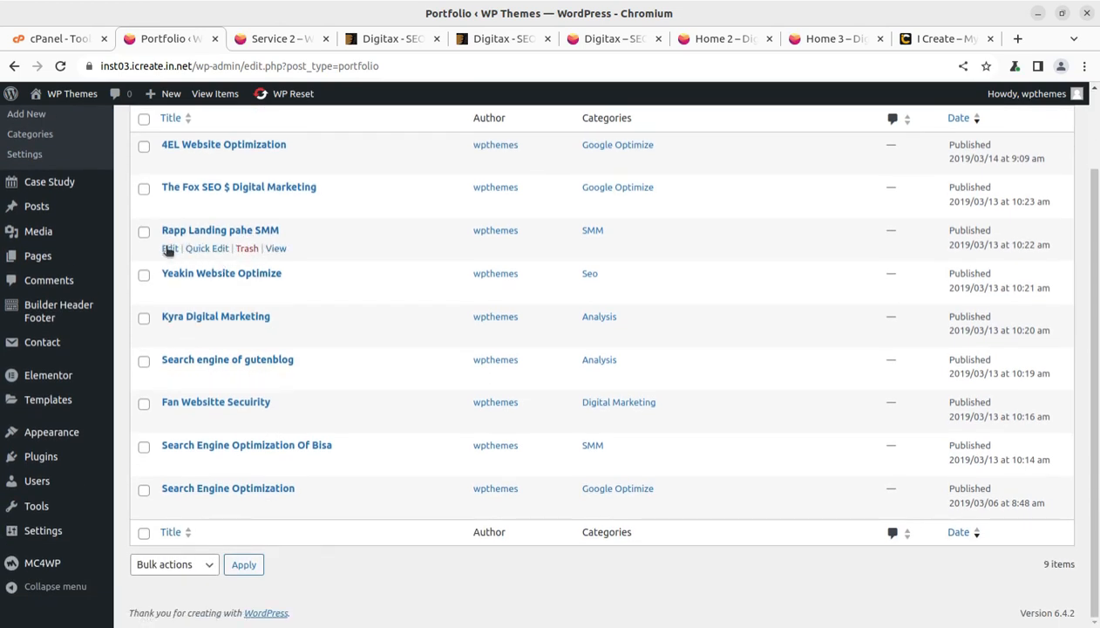
pyautogui.scroll(2, 253, 240)
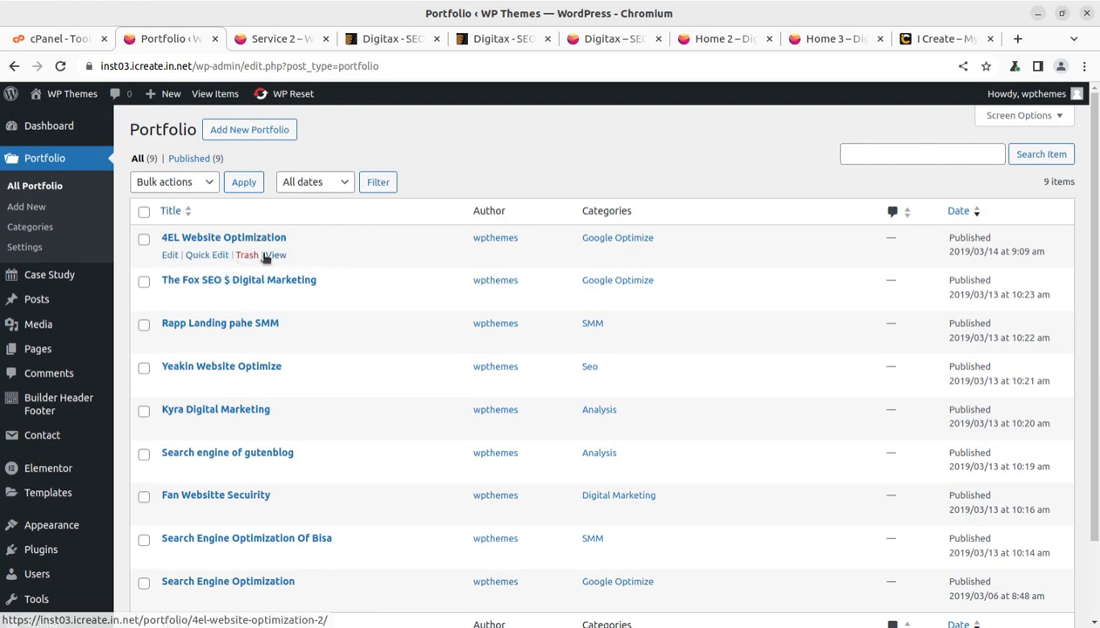
# - List the imported case studies, open "Content is anything that adds" for editing and review its content
pyautogui.click(42, 279)
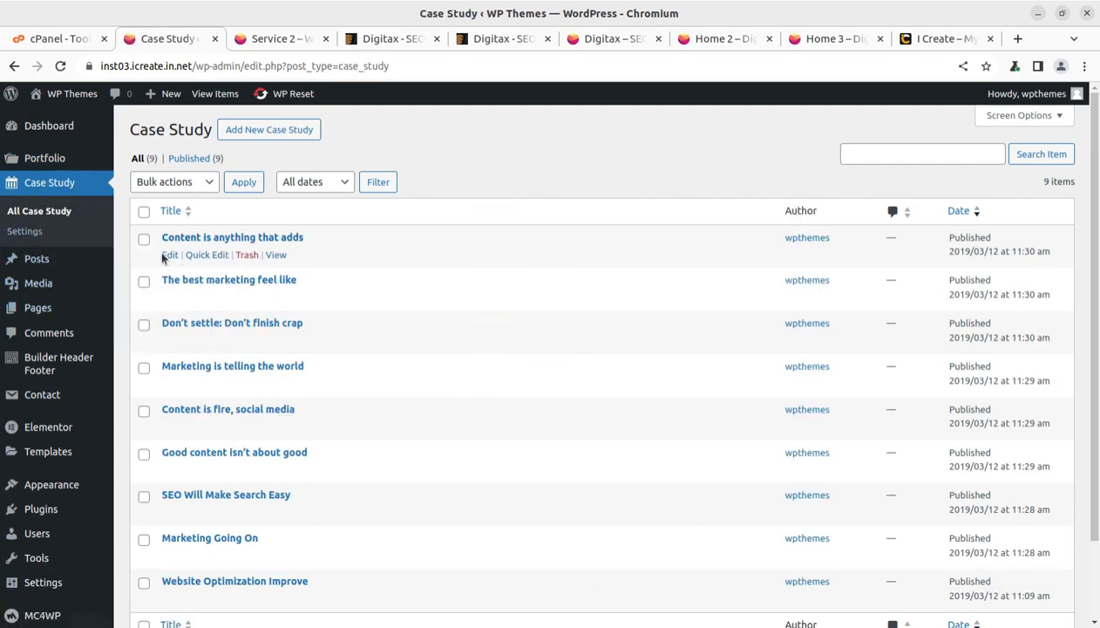
pyautogui.click(166, 255)
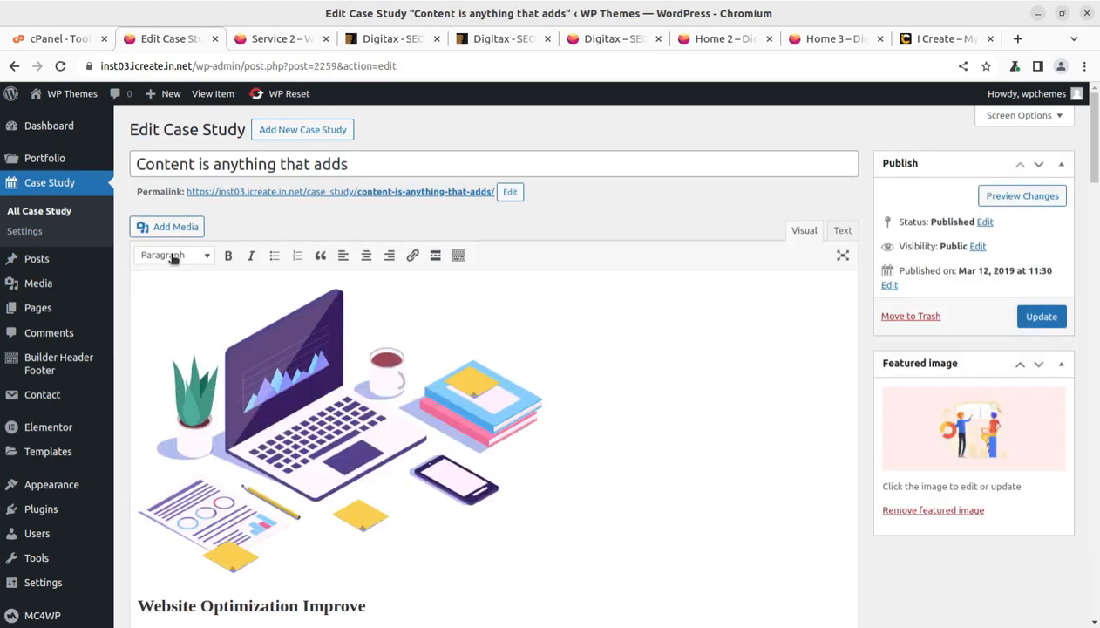
pyautogui.scroll(-3, 566, 298)
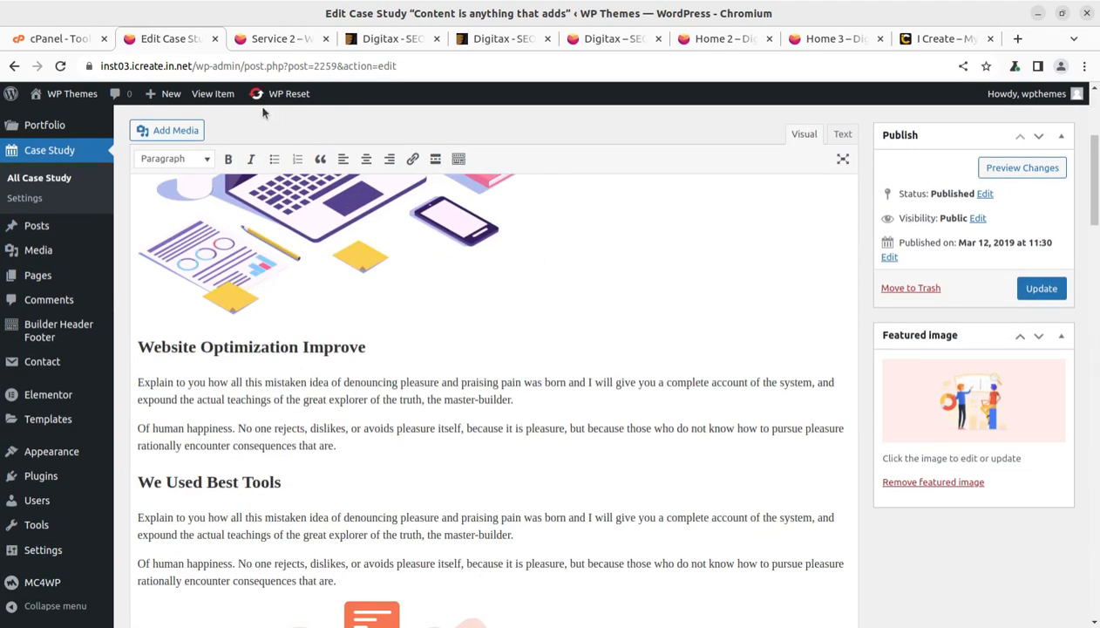
pyautogui.scroll(-5, 428, 294)
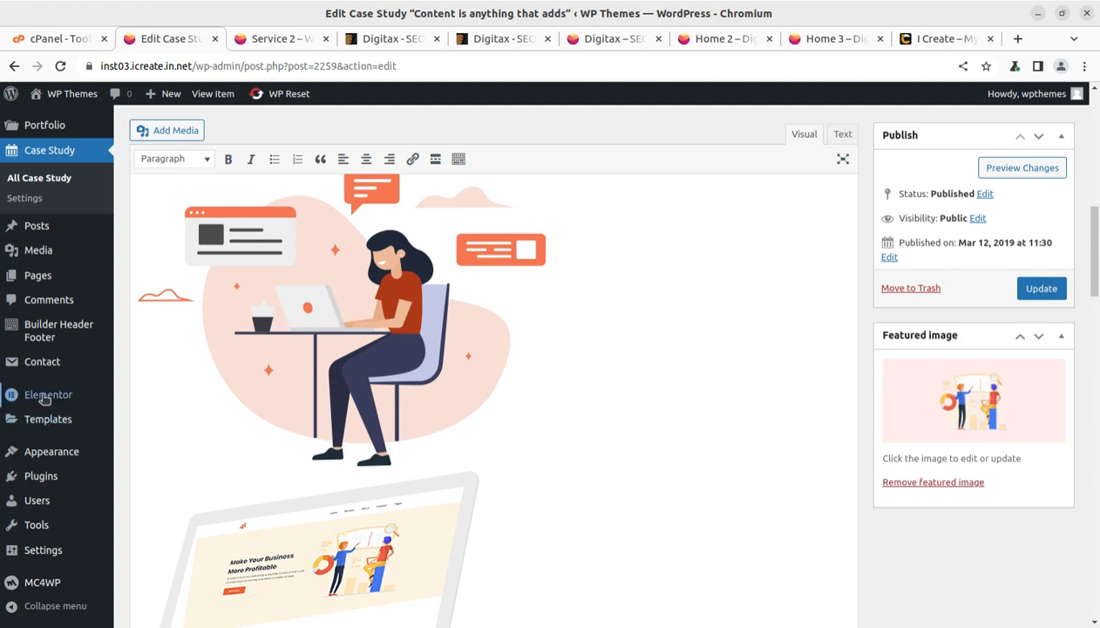
# - Open Elementor's Role Manager
pyautogui.moveTo(45, 398)
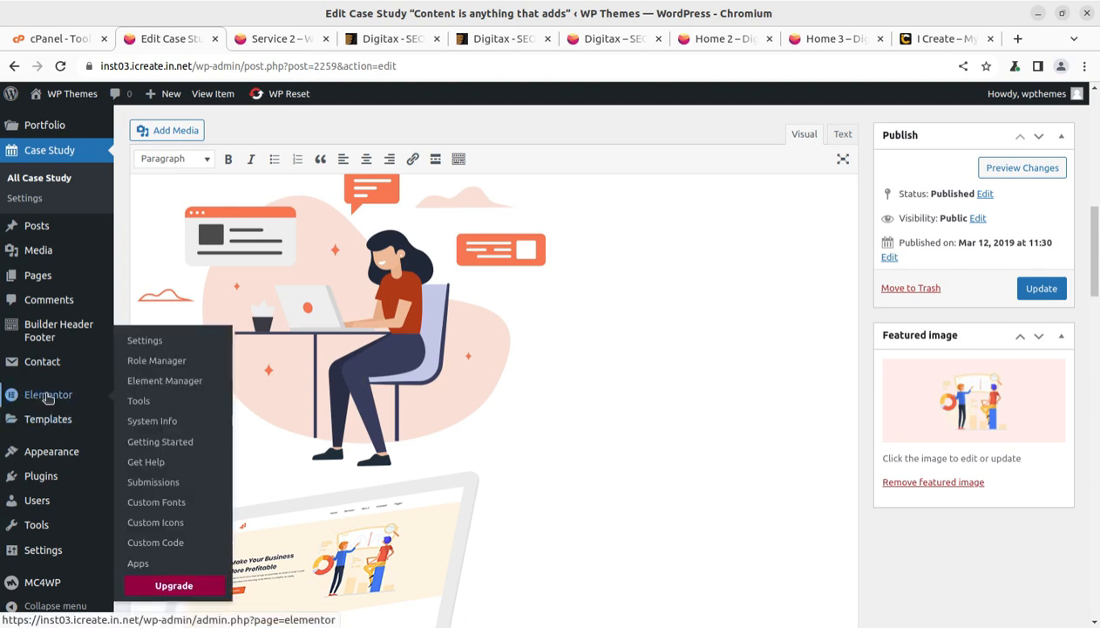
pyautogui.click(149, 361)
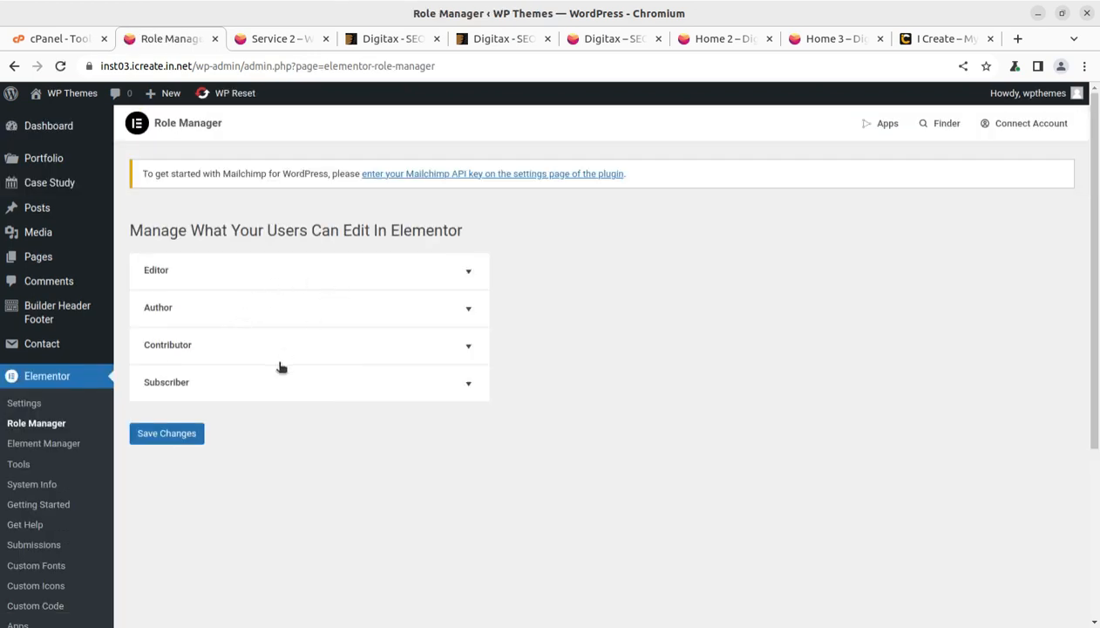
# - Check the Editor role's access options, and enable Elementor for the Case Study and Portfolio post types in its saved settings
pyautogui.click(401, 273)
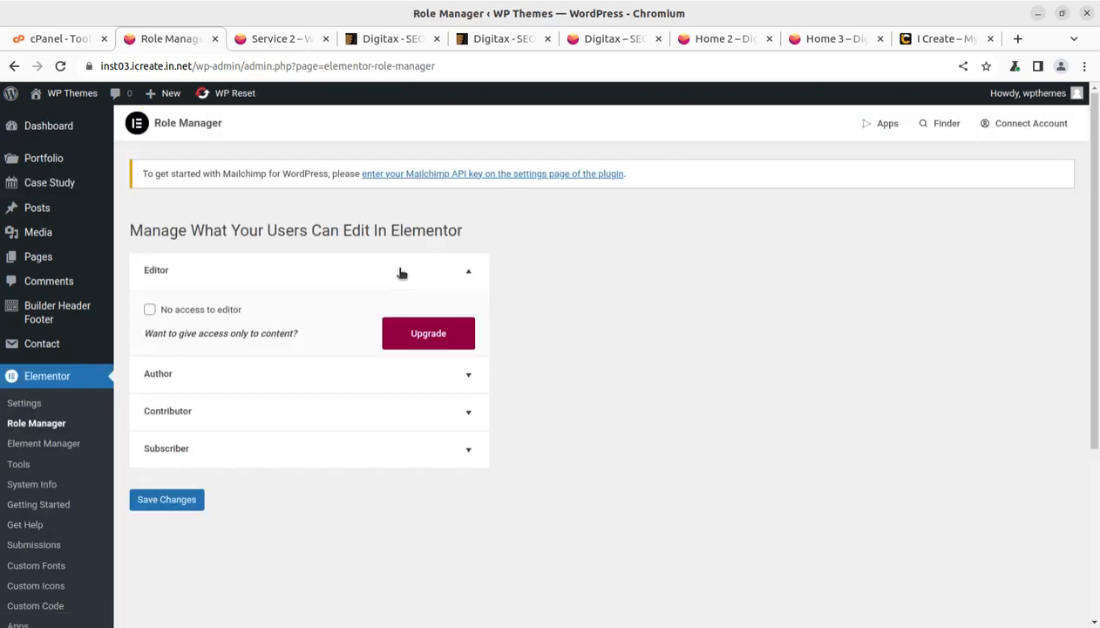
pyautogui.click(401, 273)
pyautogui.click(26, 403)
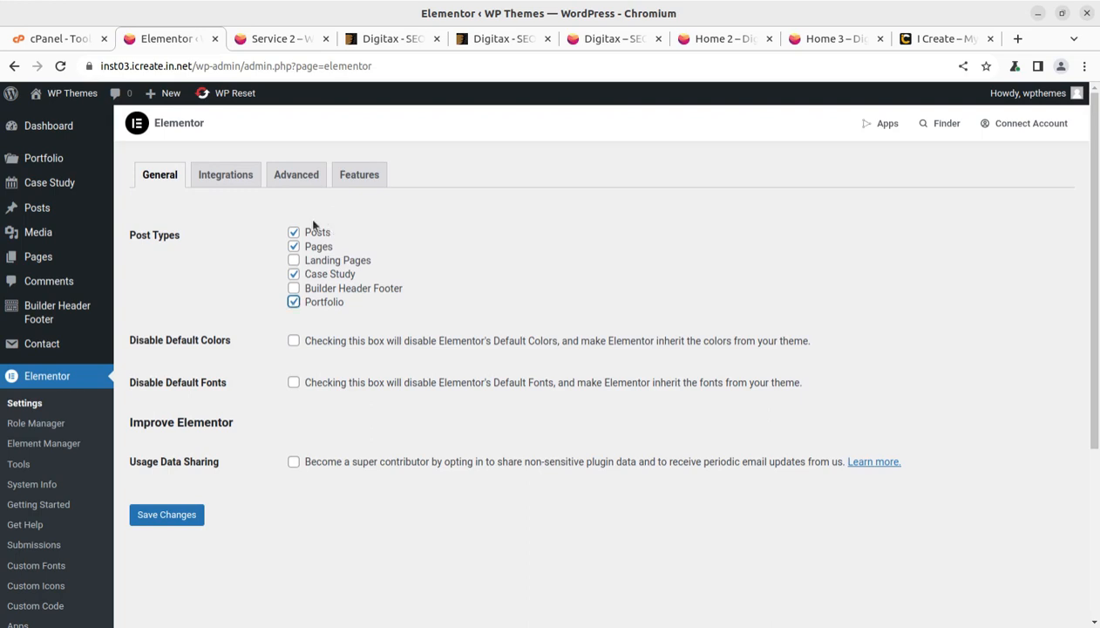
pyautogui.click(166, 517)
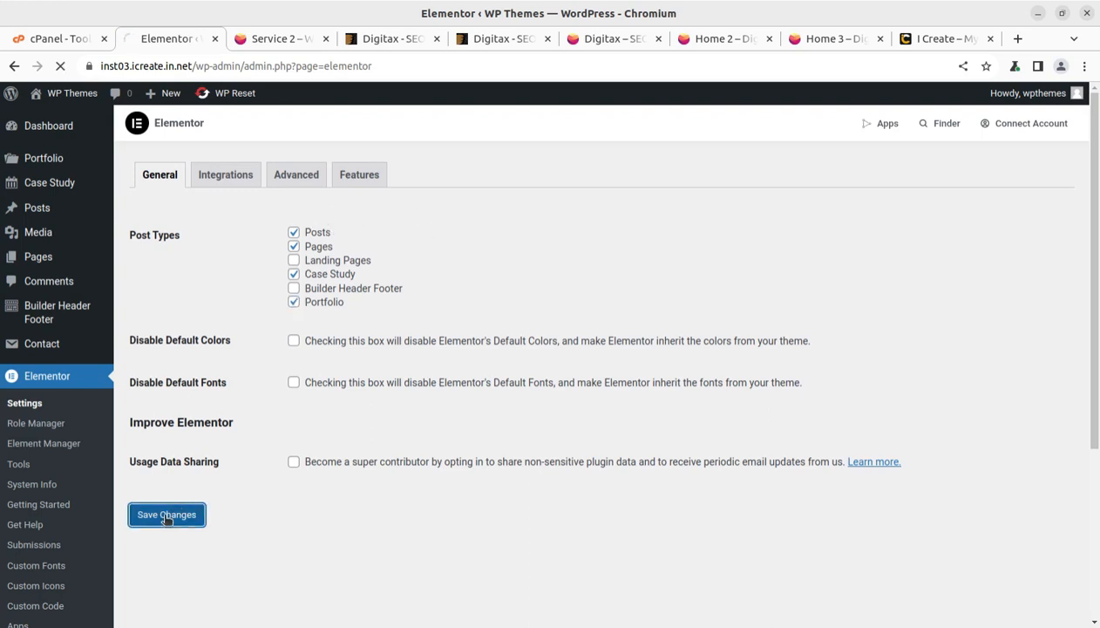
# - Open the case study "Content is anything that adds" in the Elementor editor, dismiss the AI notification and review the page sections
pyautogui.moveTo(48, 188)
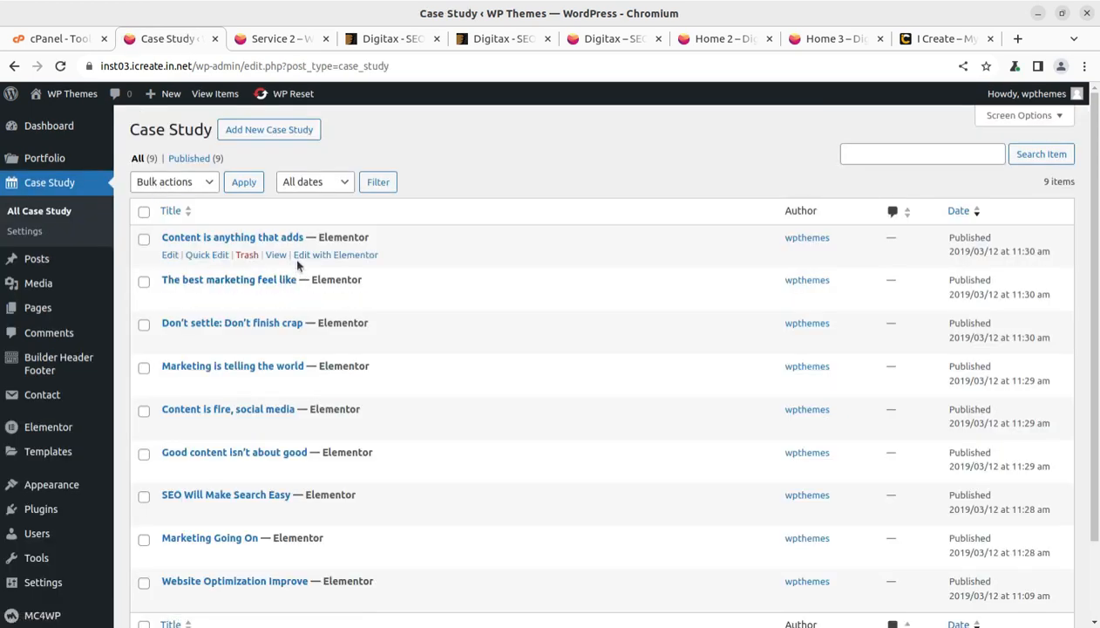
pyautogui.click(335, 255)
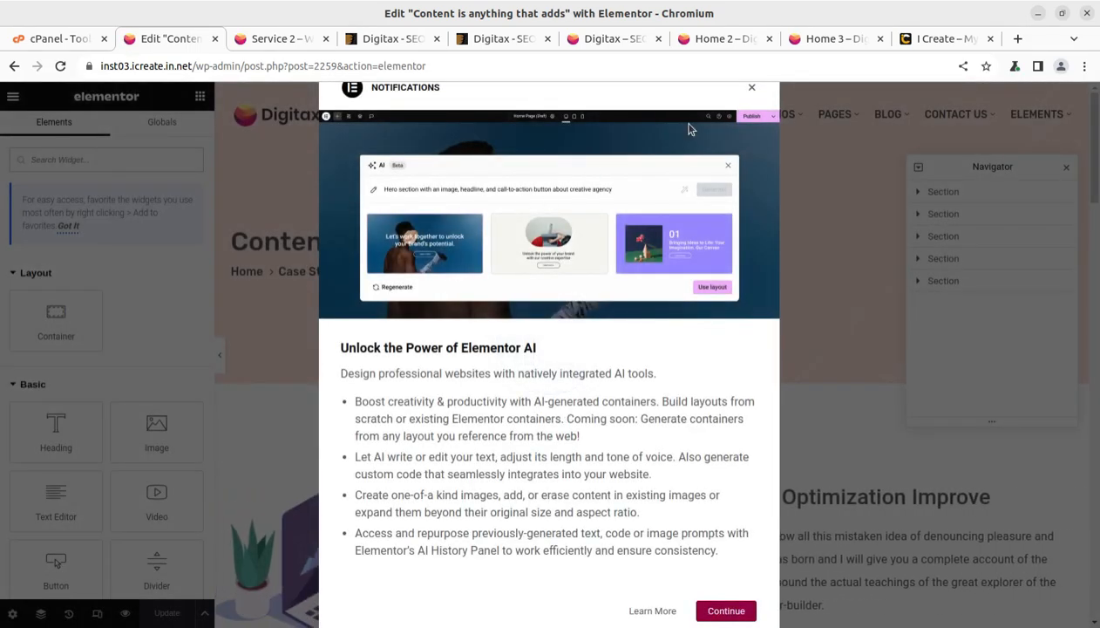
pyautogui.click(751, 88)
pyautogui.scroll(-2, 390, 371)
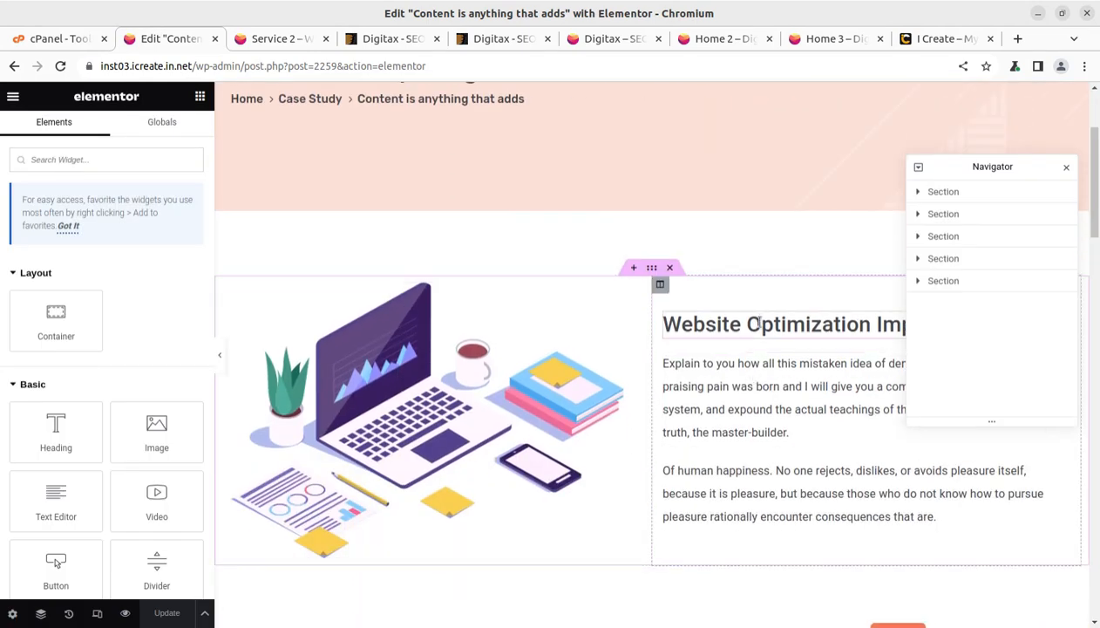
pyautogui.scroll(-4, 750, 392)
pyautogui.scroll(-3, 639, 434)
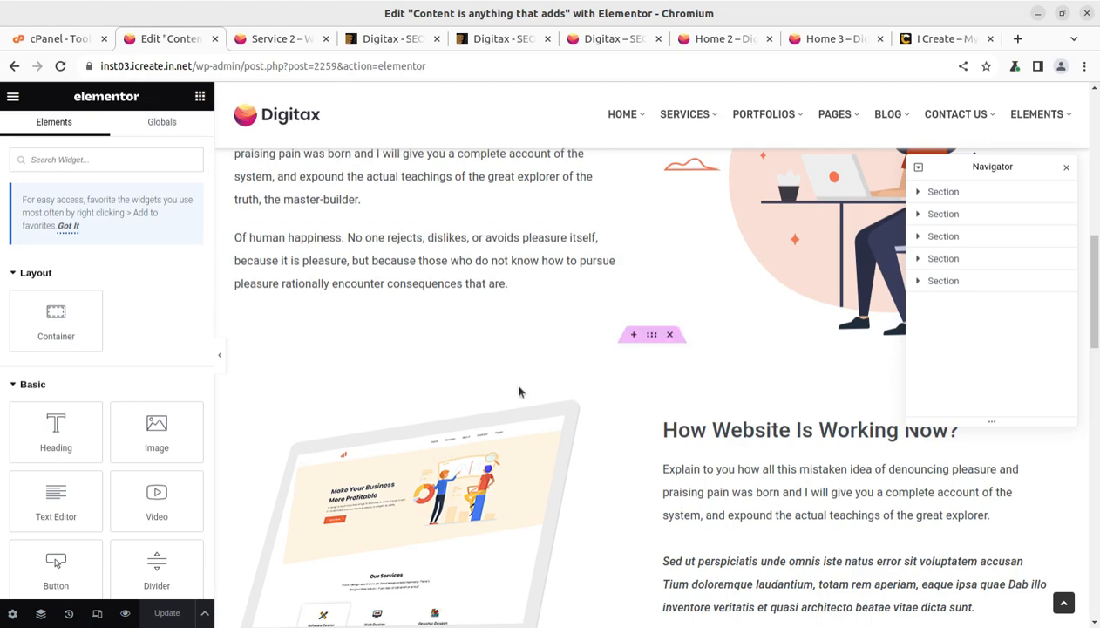
pyautogui.scroll(-1, 518, 390)
pyautogui.scroll(-4, 517, 389)
pyautogui.scroll(3, 516, 388)
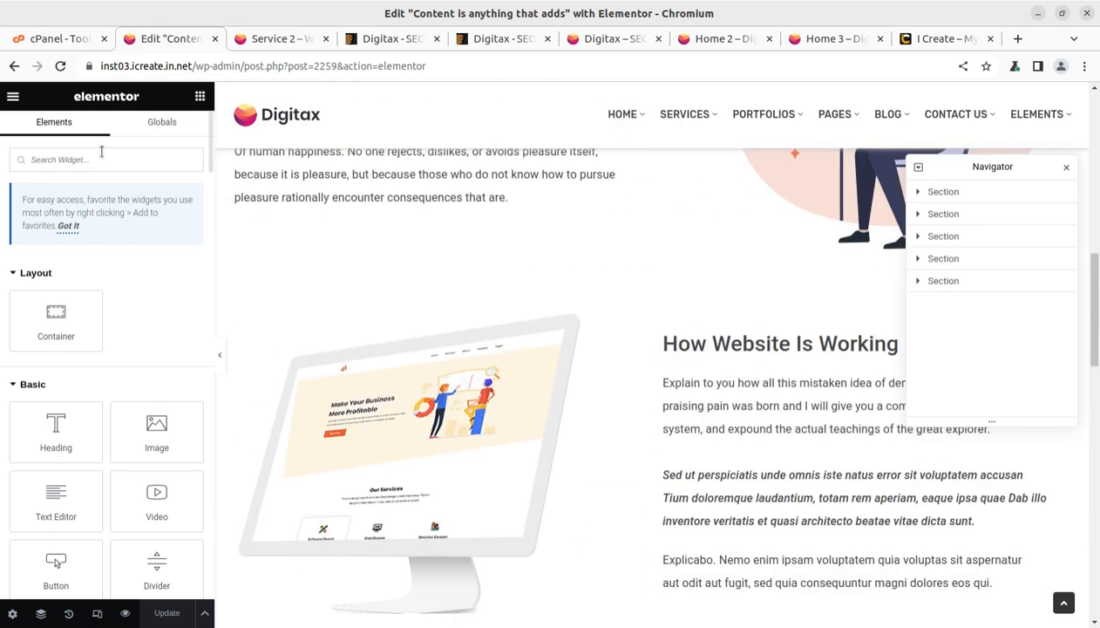
# - Set the Elementor editor's exit destination to This Post, but cancel leaving the page
pyautogui.click(16, 96)
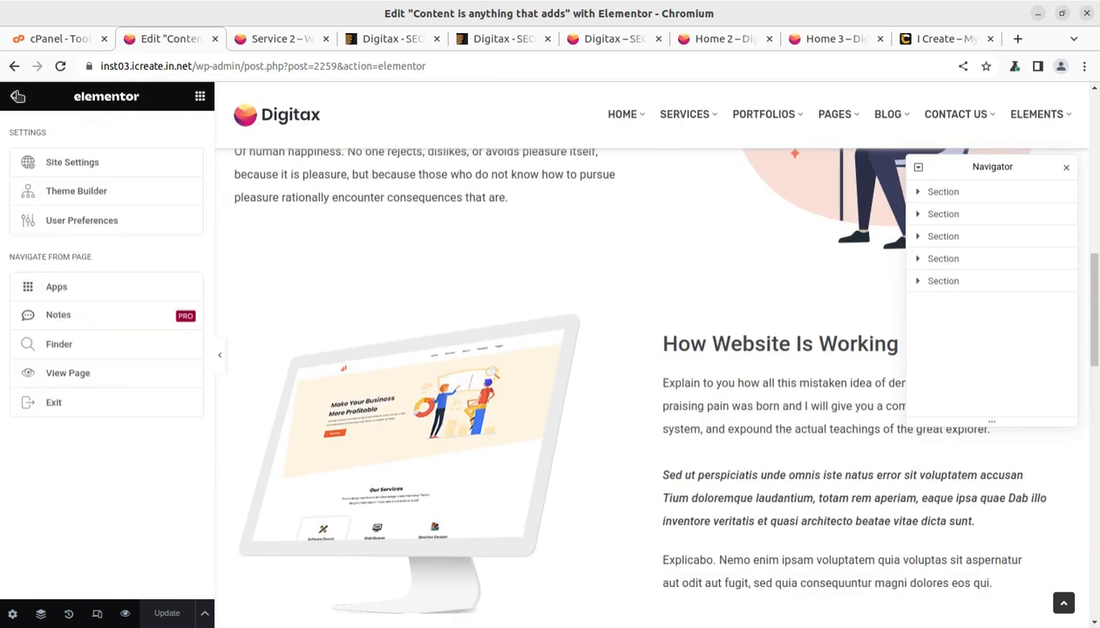
pyautogui.click(56, 403)
pyautogui.click(656, 409)
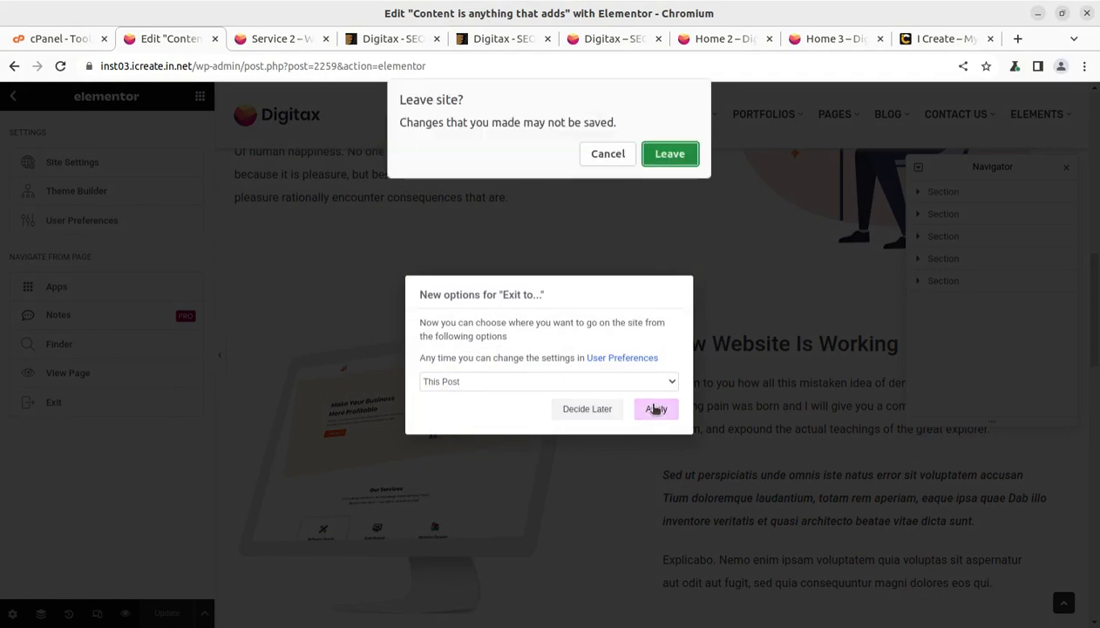
pyautogui.click(606, 154)
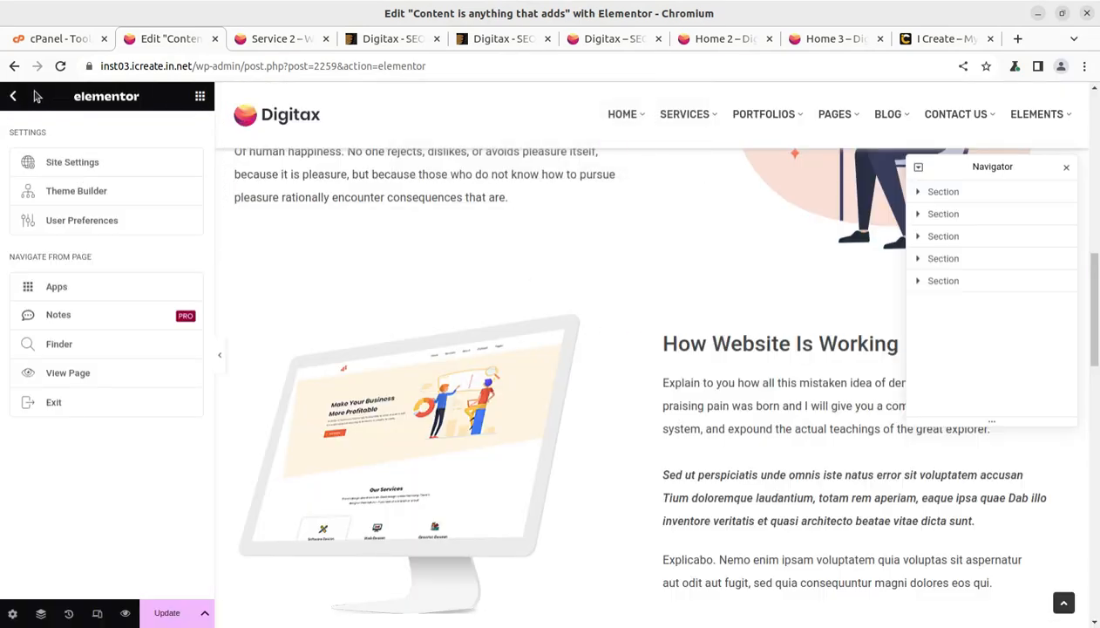
pyautogui.click(54, 402)
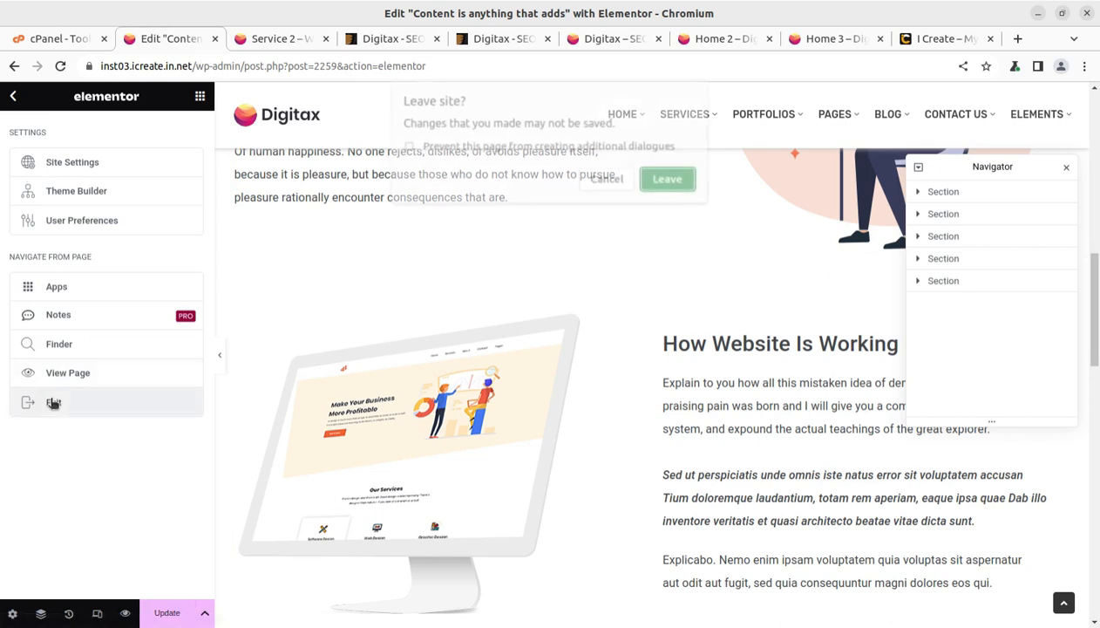
pyautogui.click(606, 181)
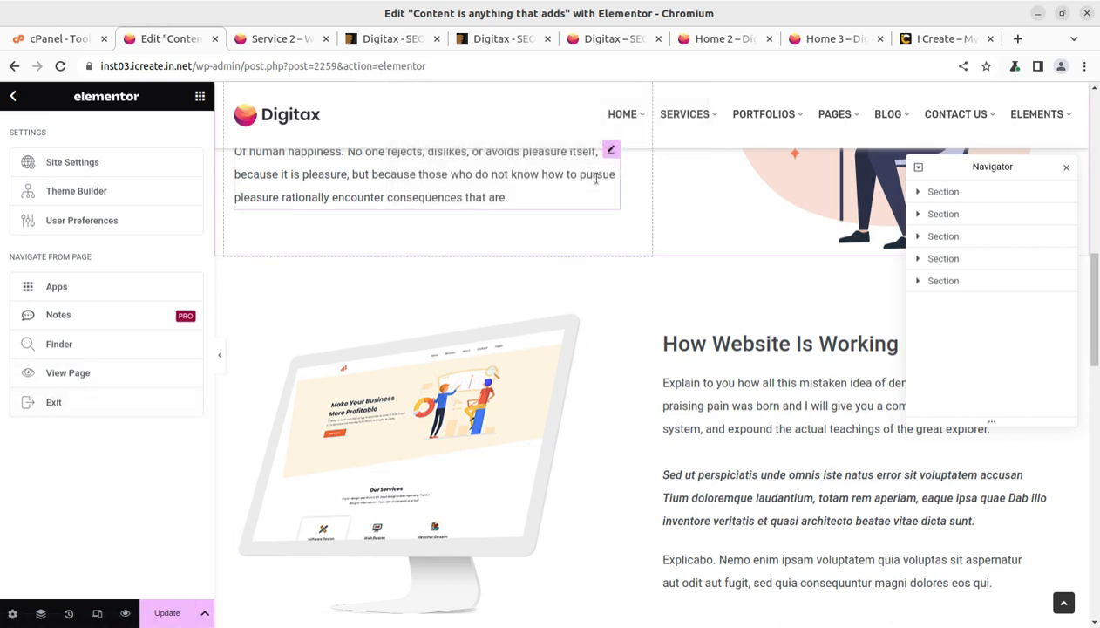
# - Look over the i-Create website, the Digitax theme's ThemeForest page and the i-Connect options on the i-Create site
pyautogui.click(920, 44)
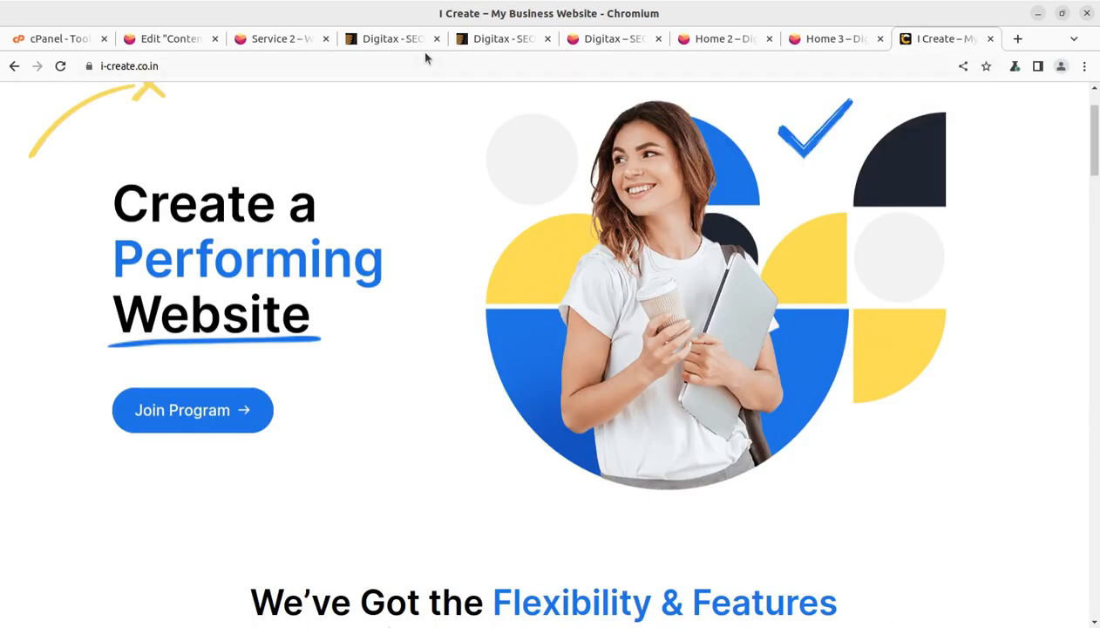
pyautogui.click(384, 44)
pyautogui.scroll(-5, 86, 397)
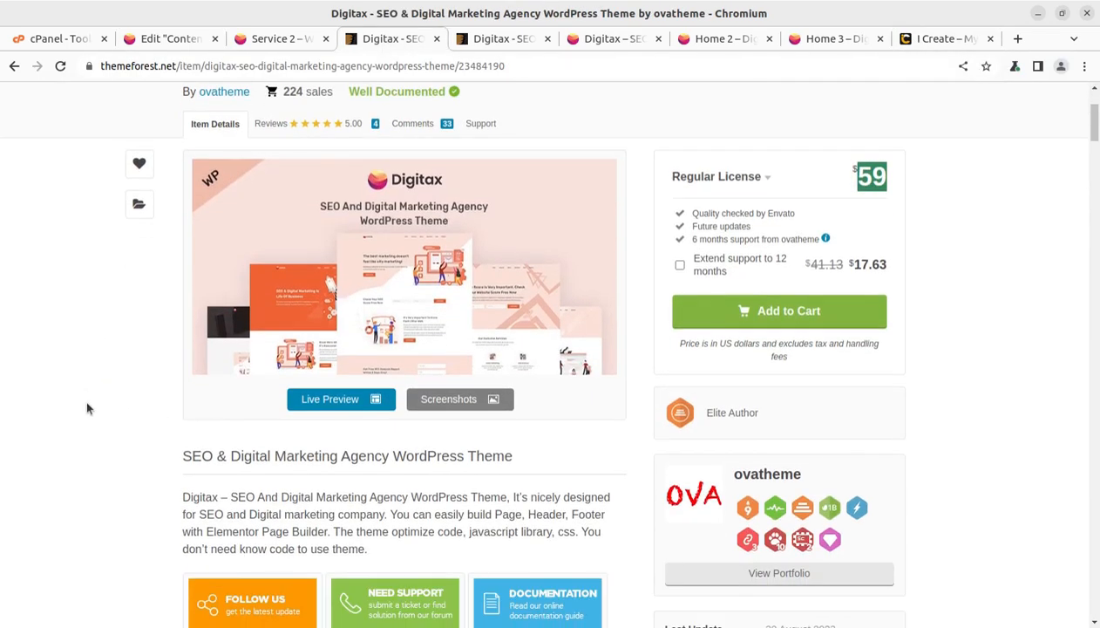
pyautogui.scroll(5, 99, 408)
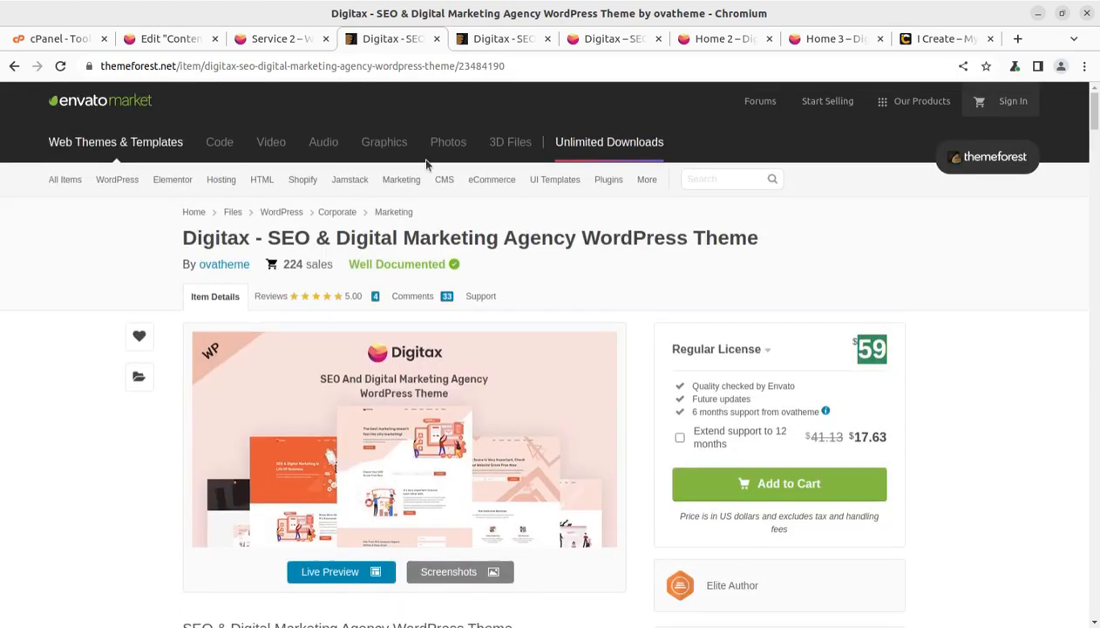
pyautogui.click(942, 40)
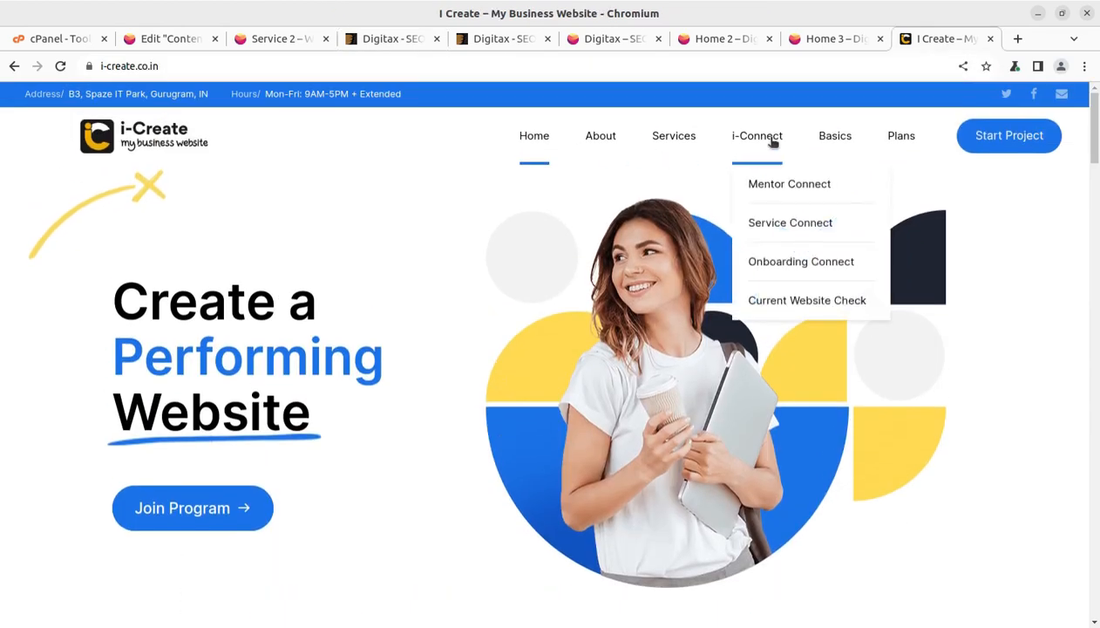
pyautogui.moveTo(780, 144)
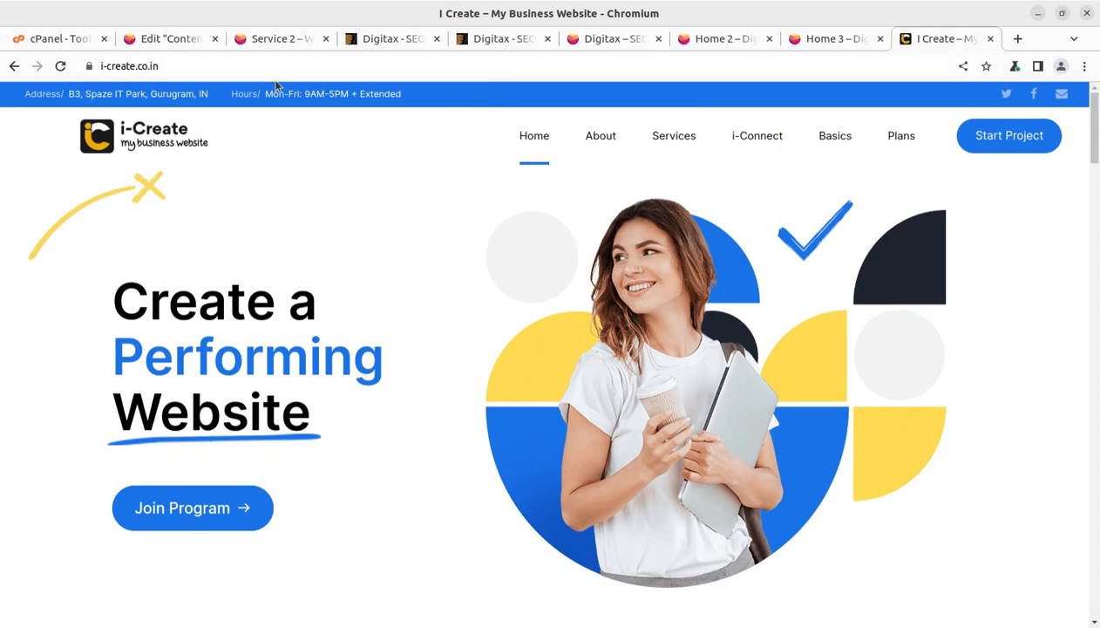
# - Return to the Elementor editor and exit it to the case study's edit page, discarding unsaved changes
pyautogui.click(168, 37)
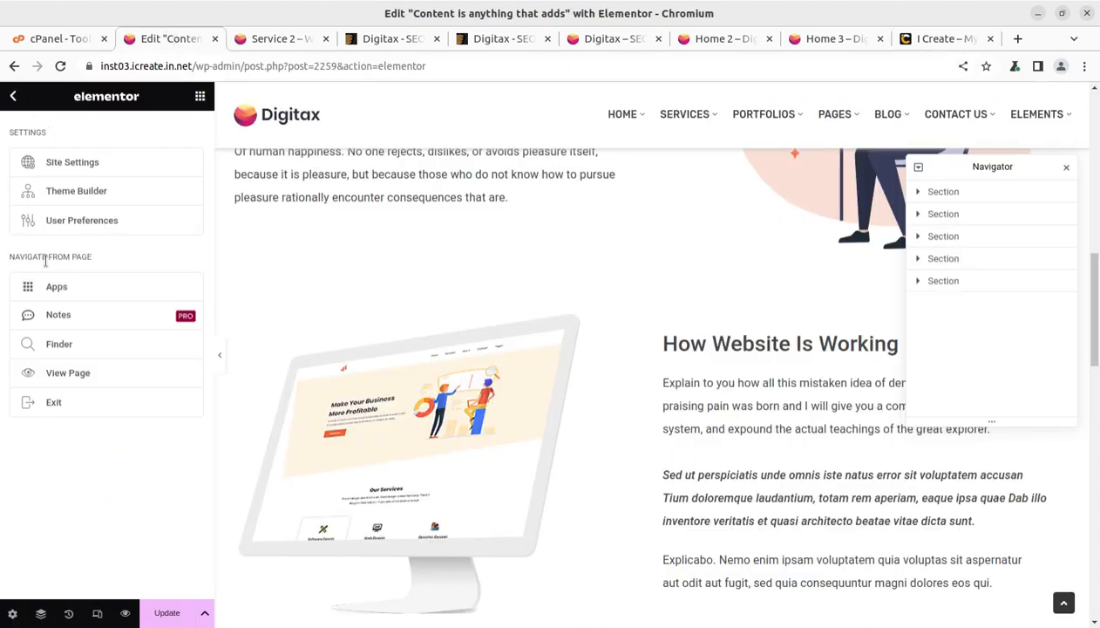
pyautogui.click(13, 96)
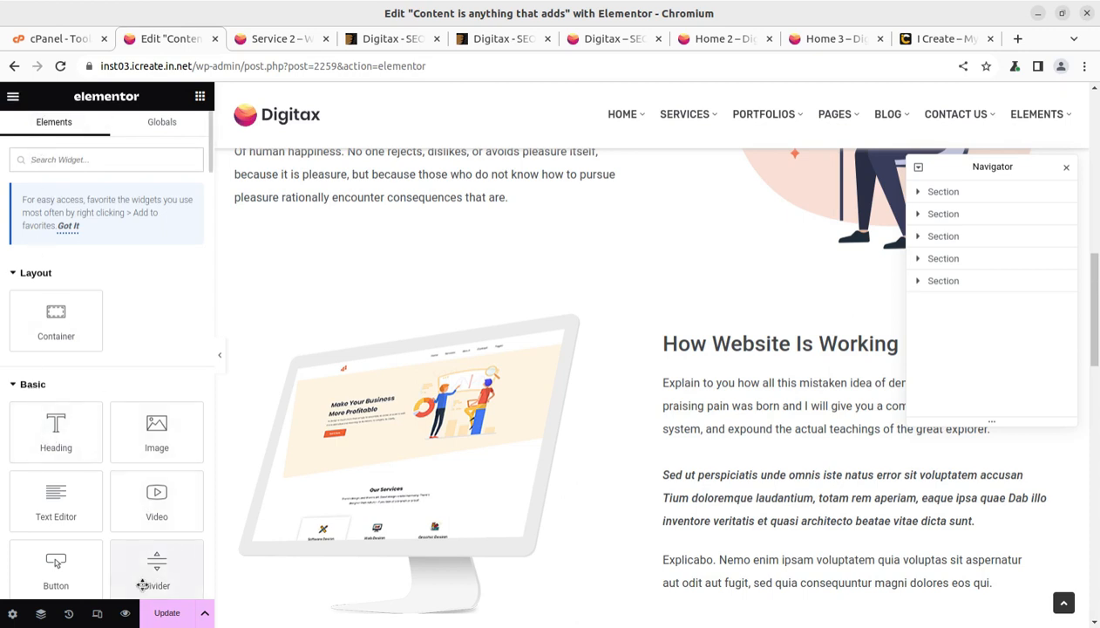
pyautogui.click(14, 96)
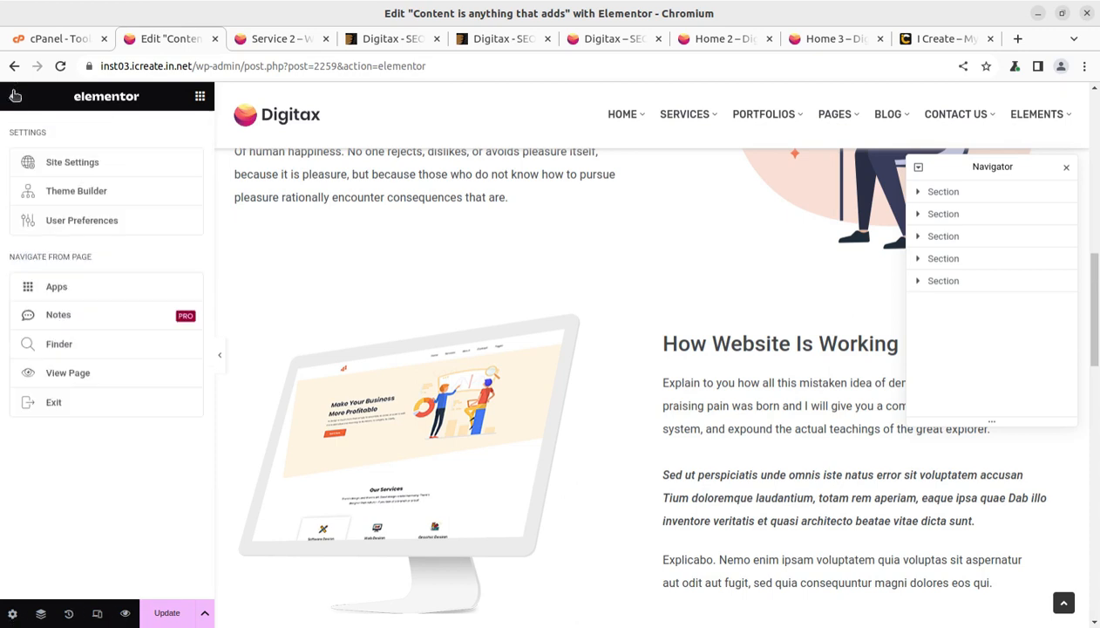
pyautogui.click(50, 402)
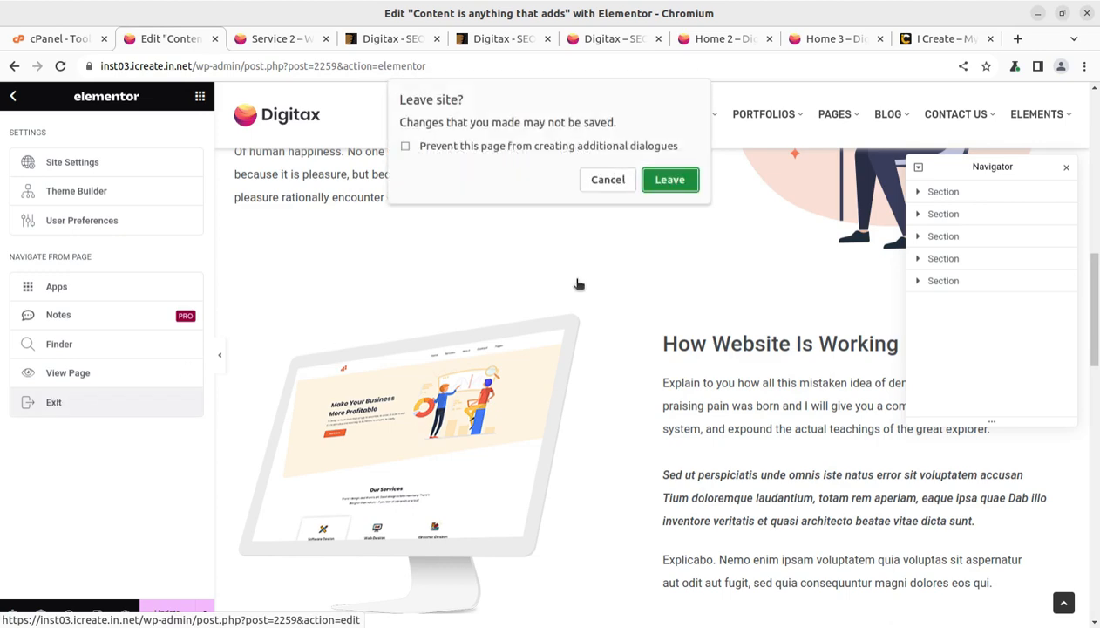
pyautogui.click(668, 180)
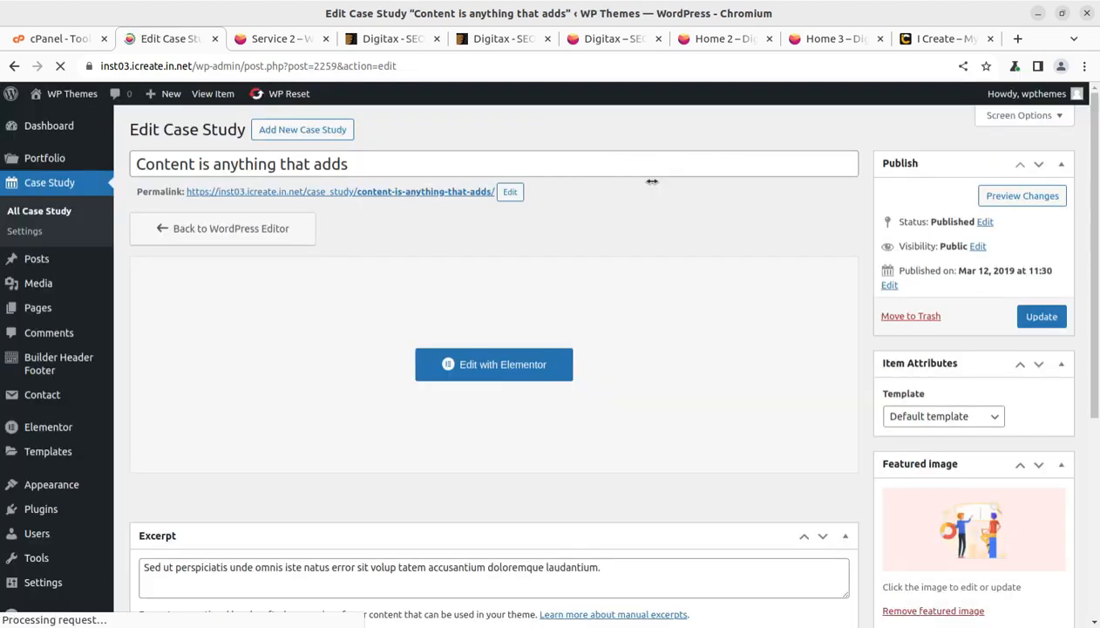
# - List all header and footer templates in Builder Header Footer and review them
pyautogui.scroll(-2, 48, 251)
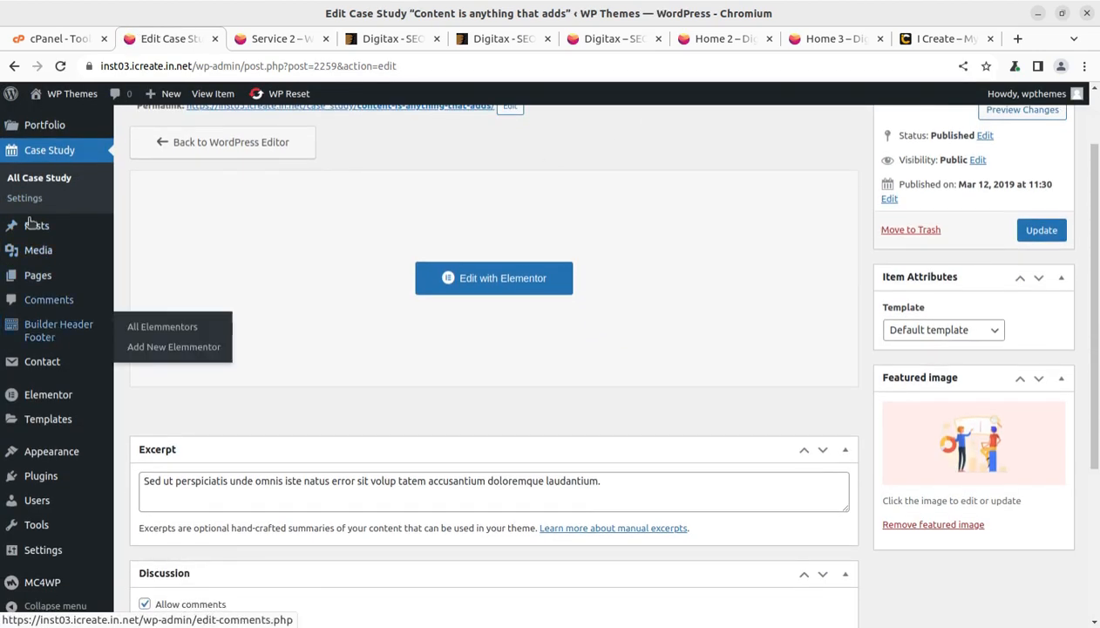
pyautogui.click(52, 330)
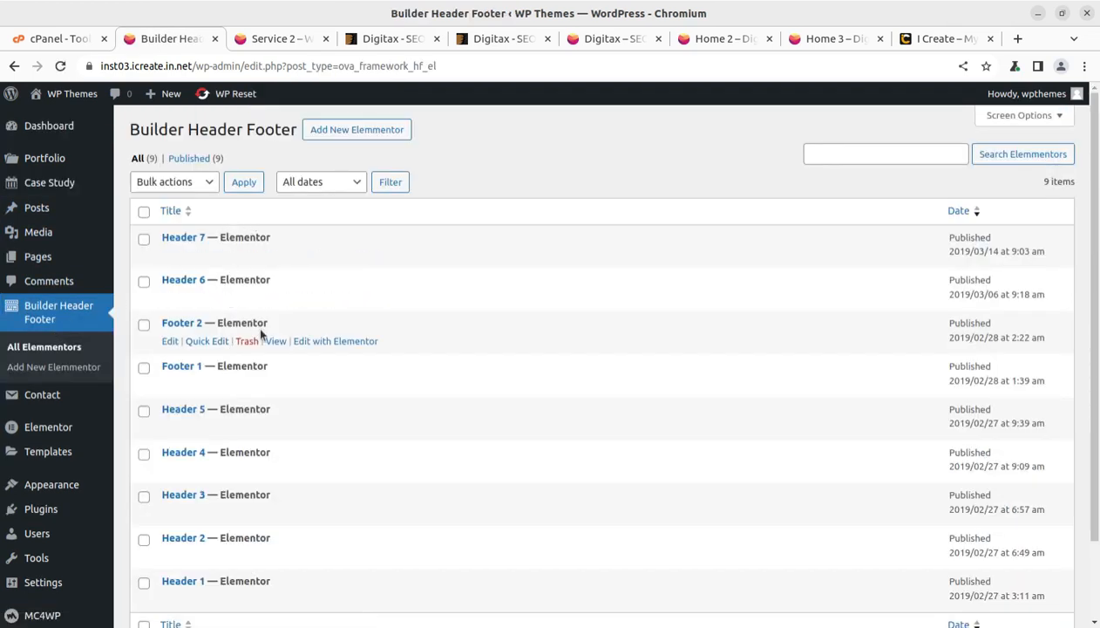
pyautogui.scroll(-2, 244, 334)
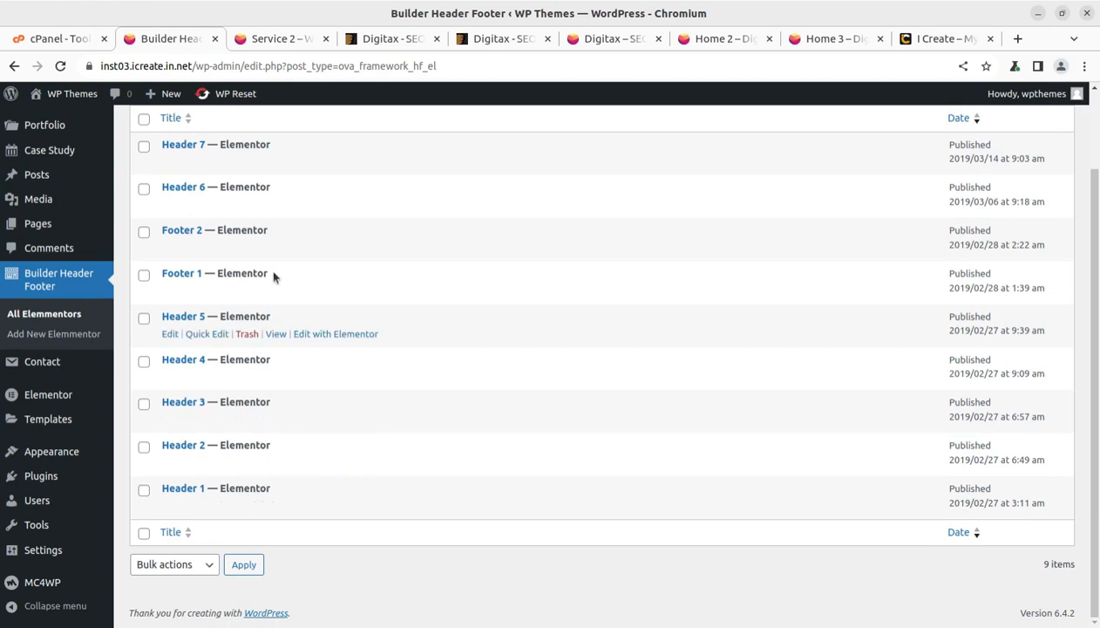
# - Open the site's front page in a new tab and check which header and footer can be edited with Elementor
pyautogui.middleClick(49, 118)
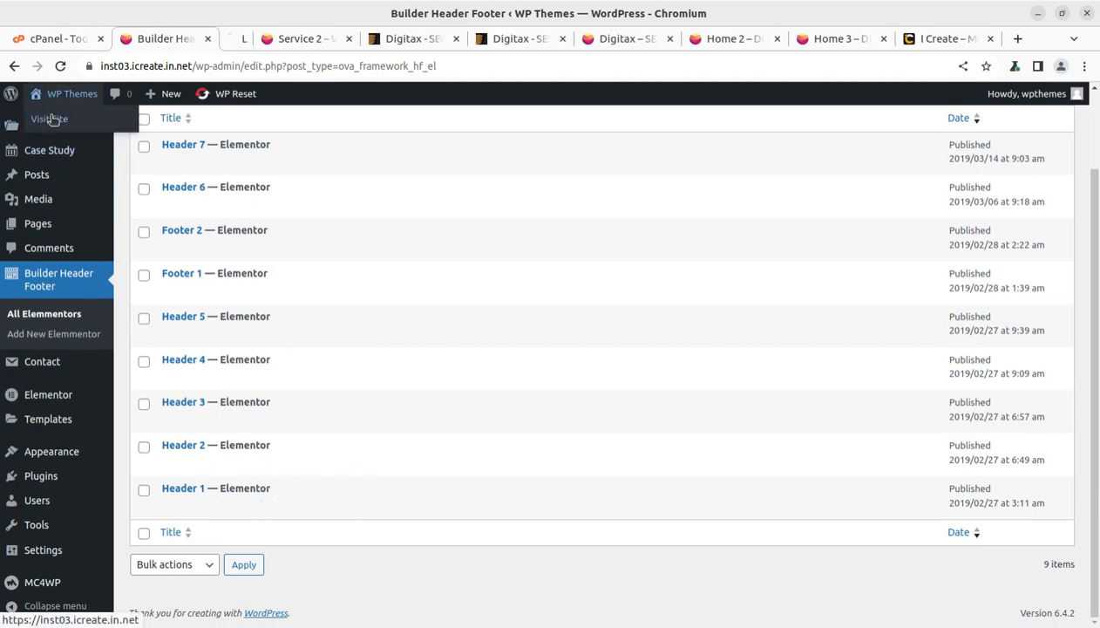
pyautogui.click(231, 42)
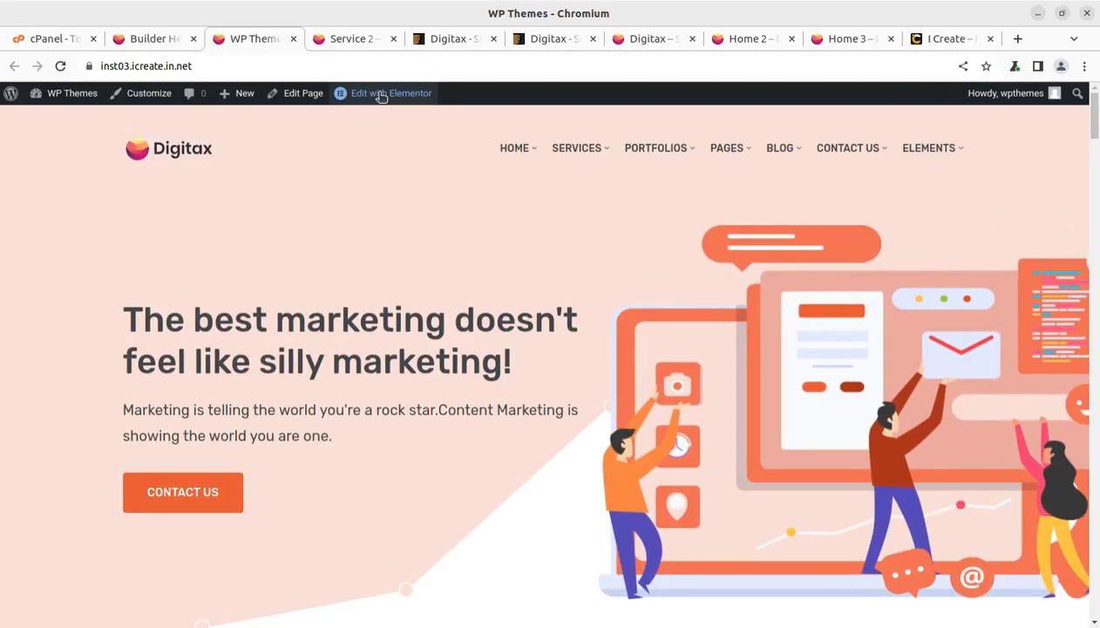
pyautogui.moveTo(380, 96)
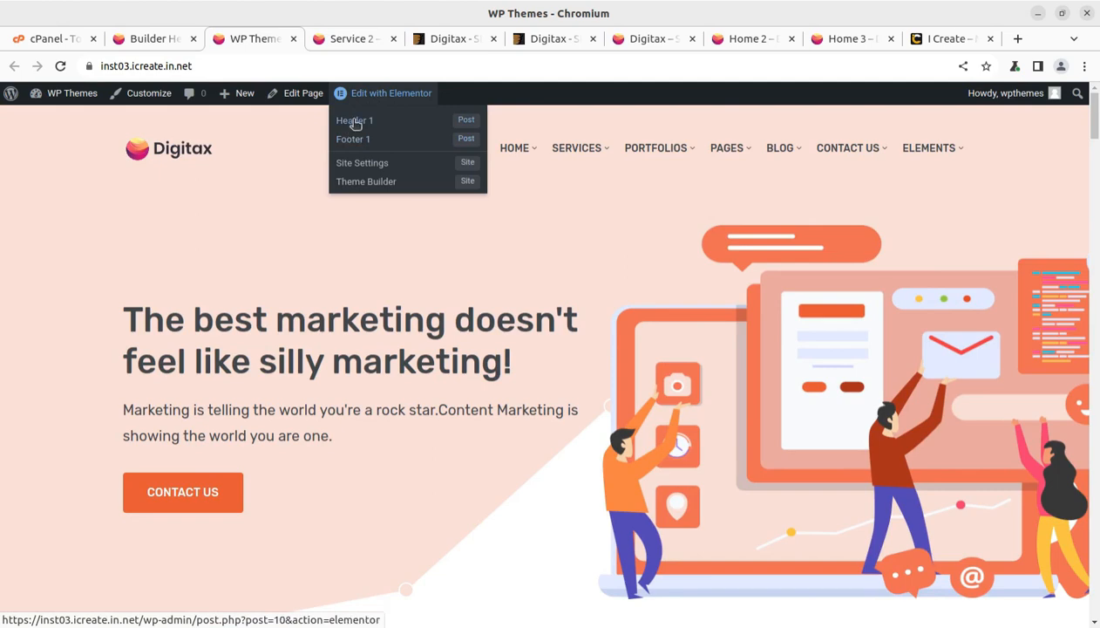
# - Return to the admin tab and open the Header settings in the theme customizer
pyautogui.click(150, 40)
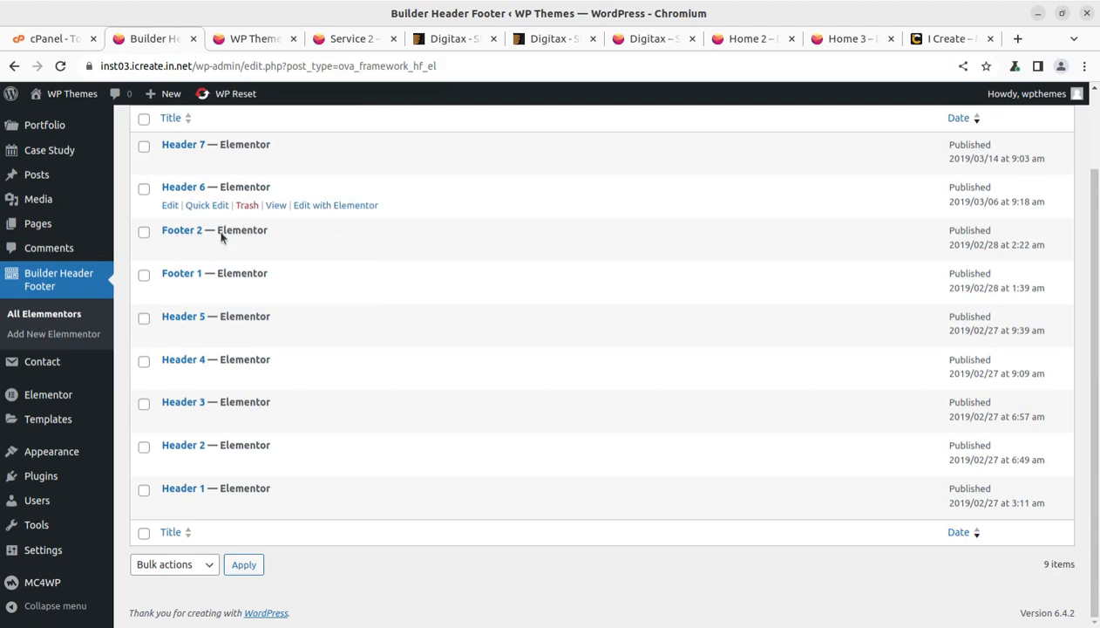
pyautogui.moveTo(61, 388)
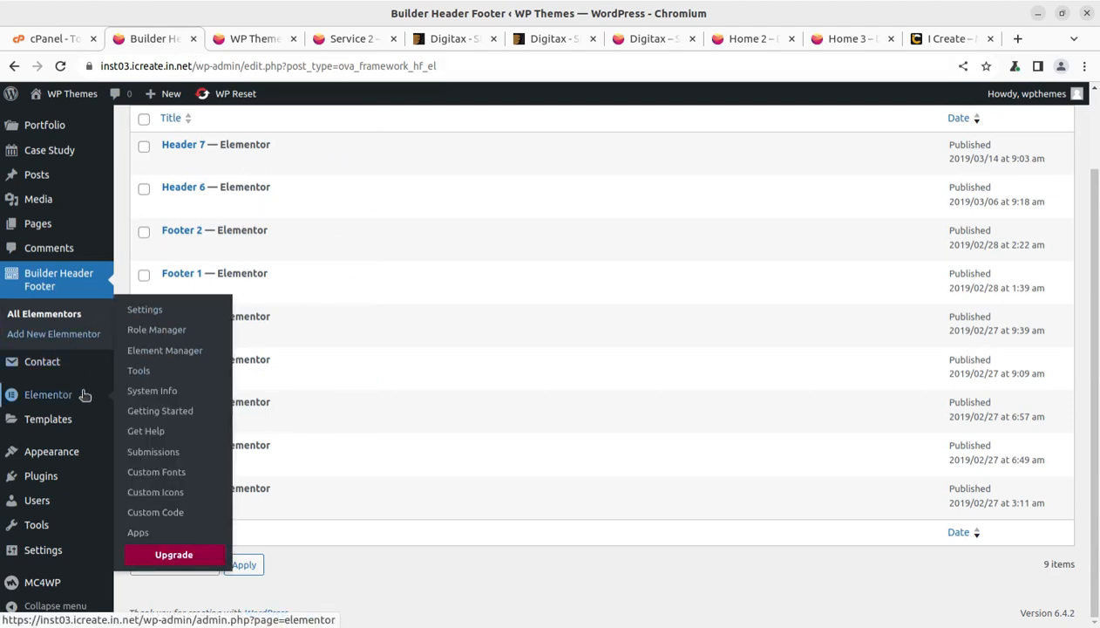
pyautogui.moveTo(44, 564)
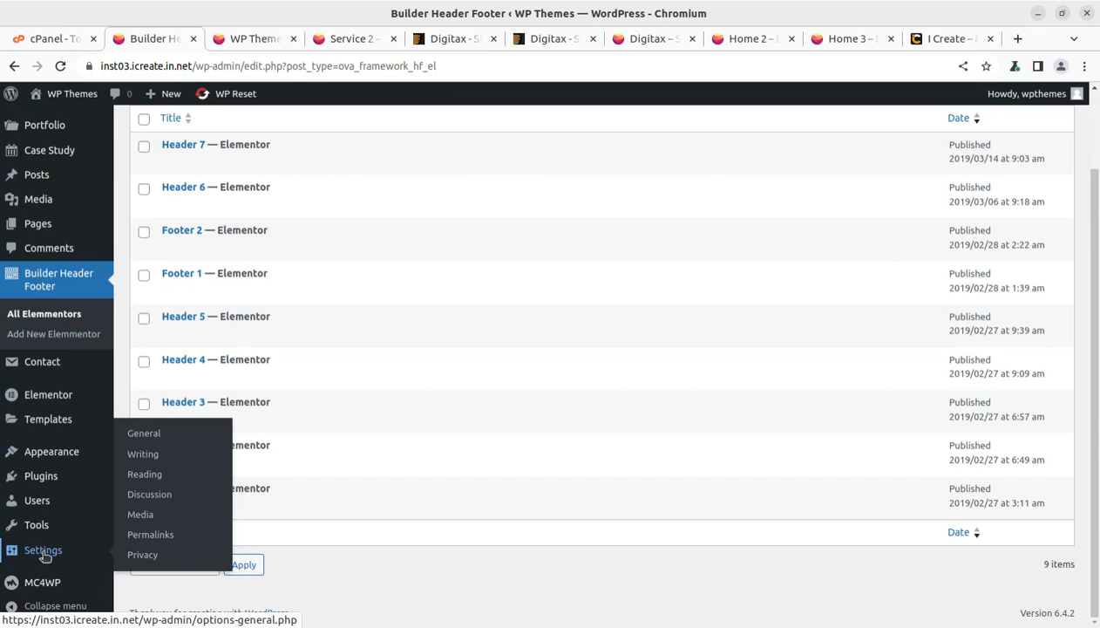
pyautogui.moveTo(51, 459)
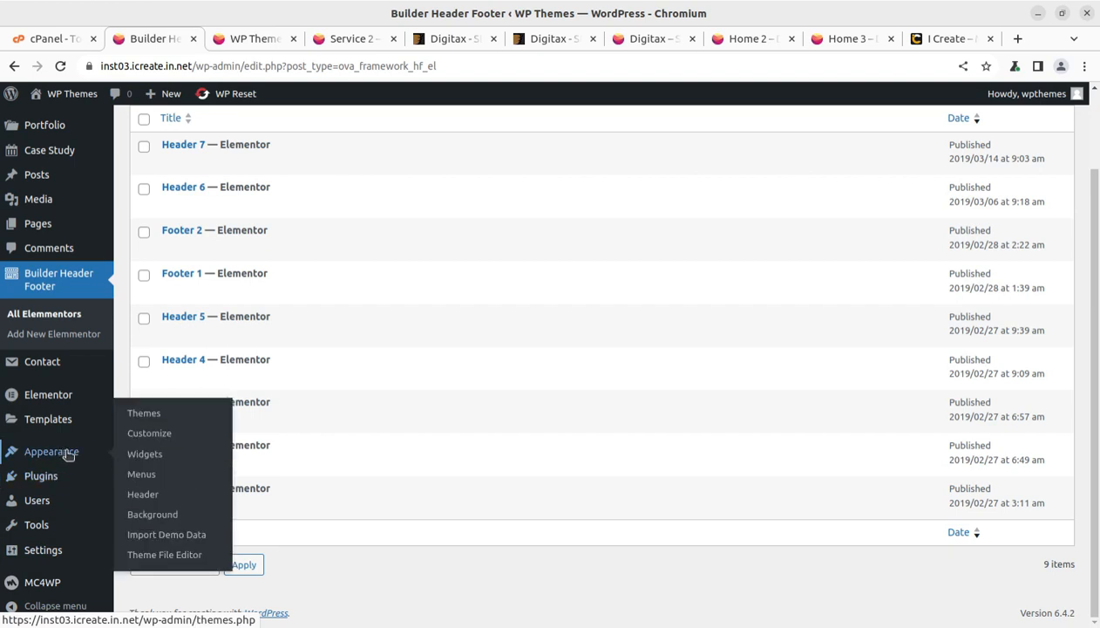
pyautogui.click(159, 436)
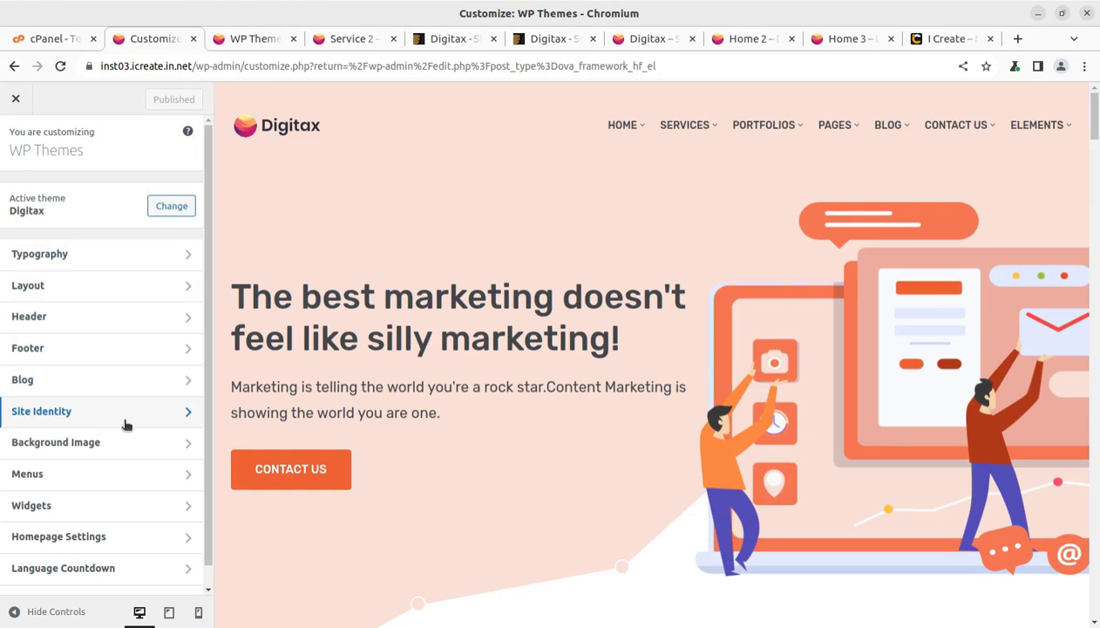
pyautogui.click(108, 321)
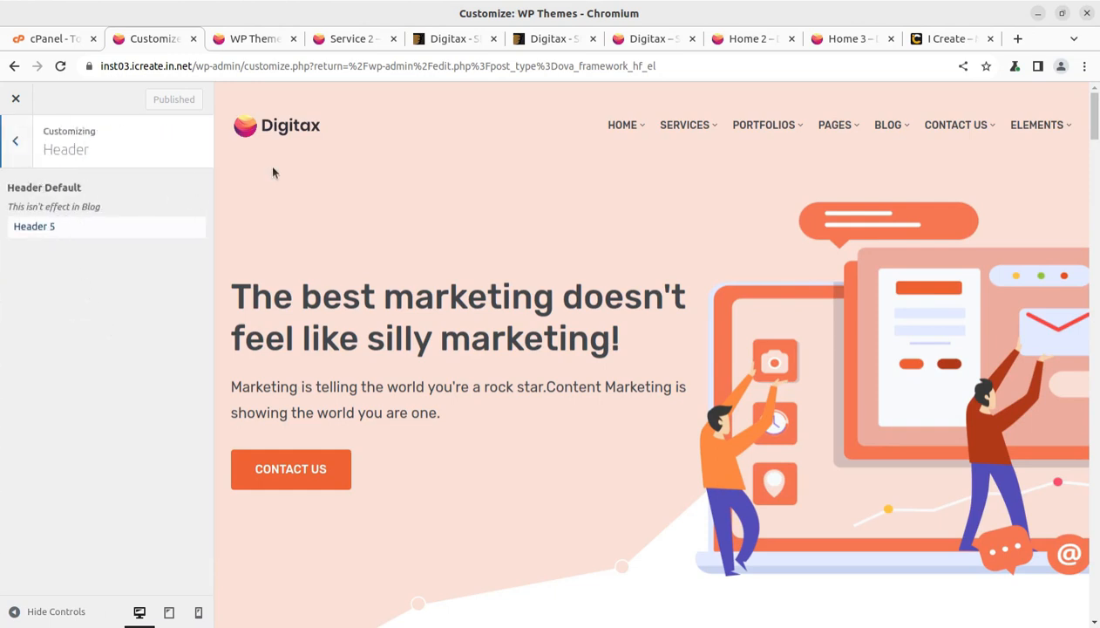
# - Close the theme customizer and open the Header 1 template from the Builder Header Footer list in Elementor
pyautogui.click(13, 146)
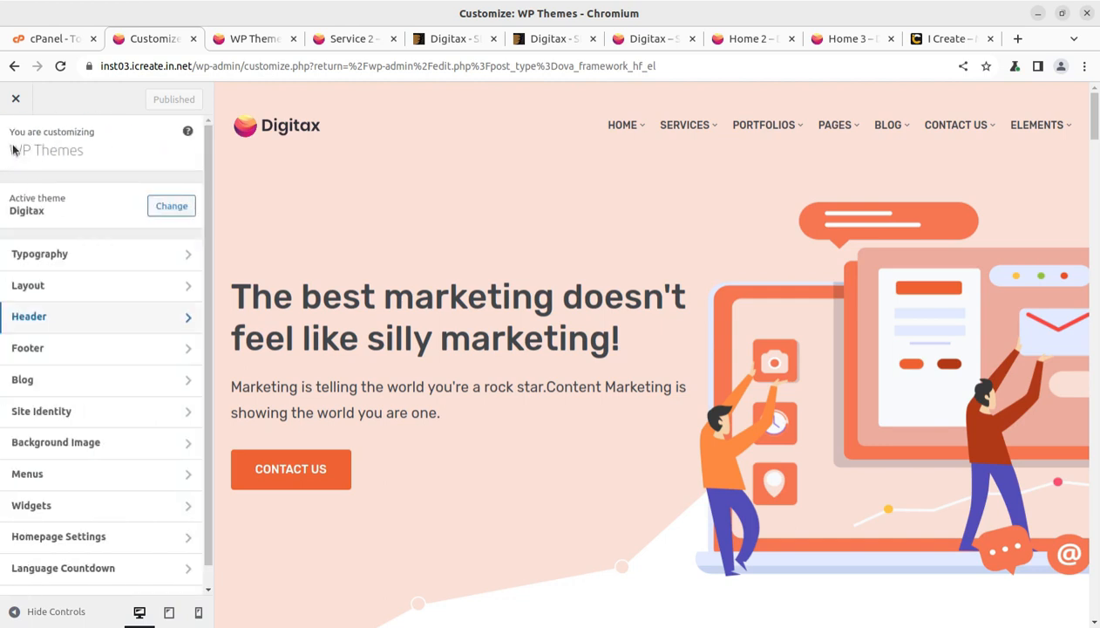
pyautogui.click(18, 102)
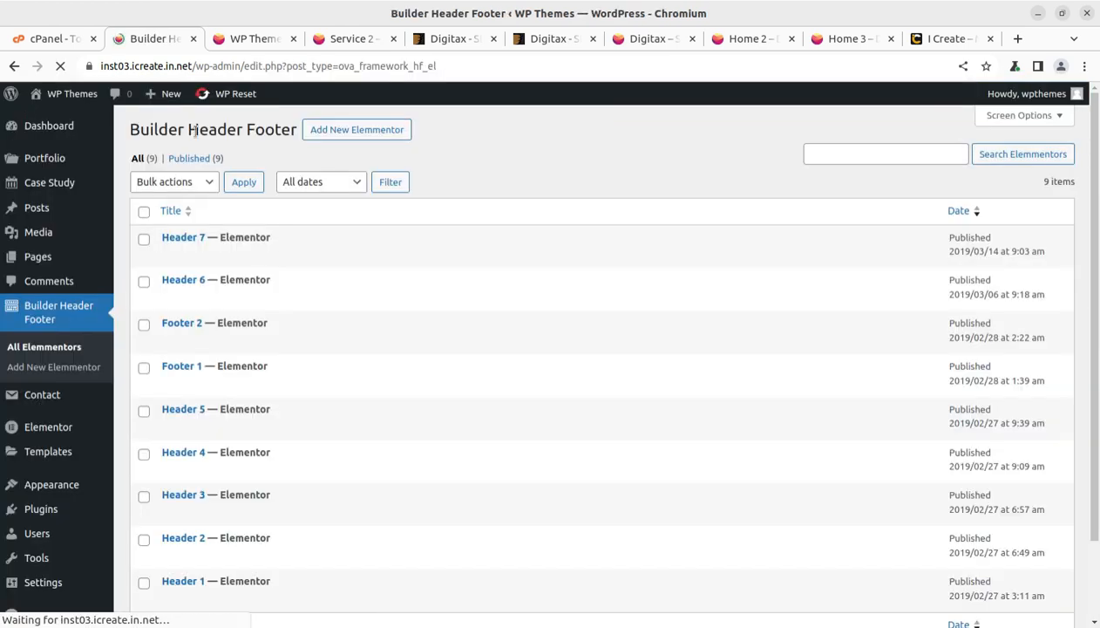
pyautogui.scroll(-3, 243, 473)
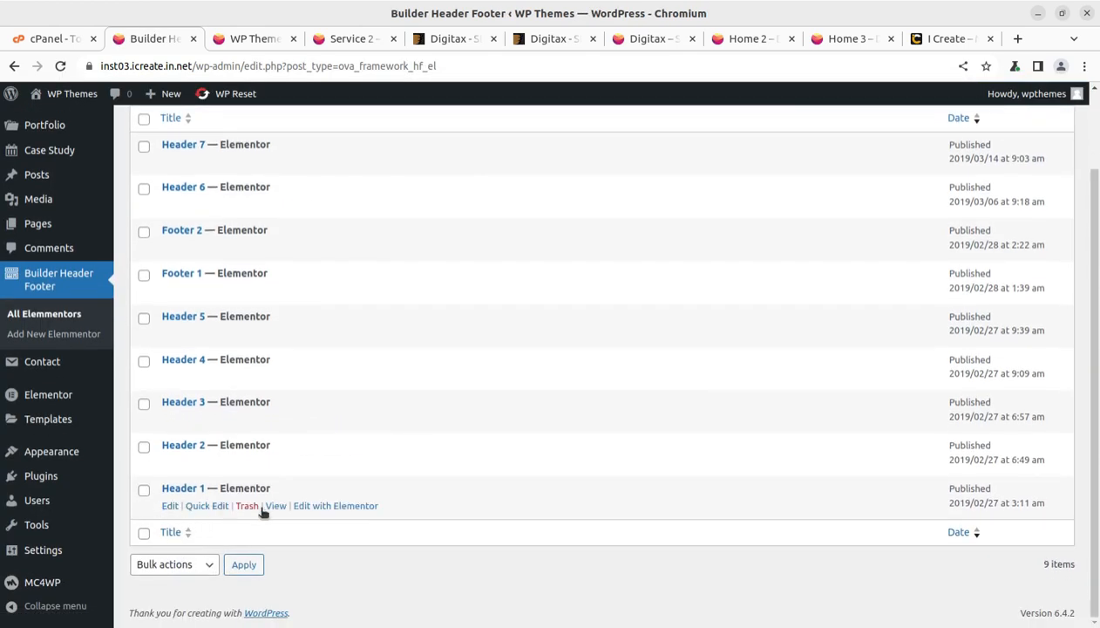
pyautogui.click(342, 509)
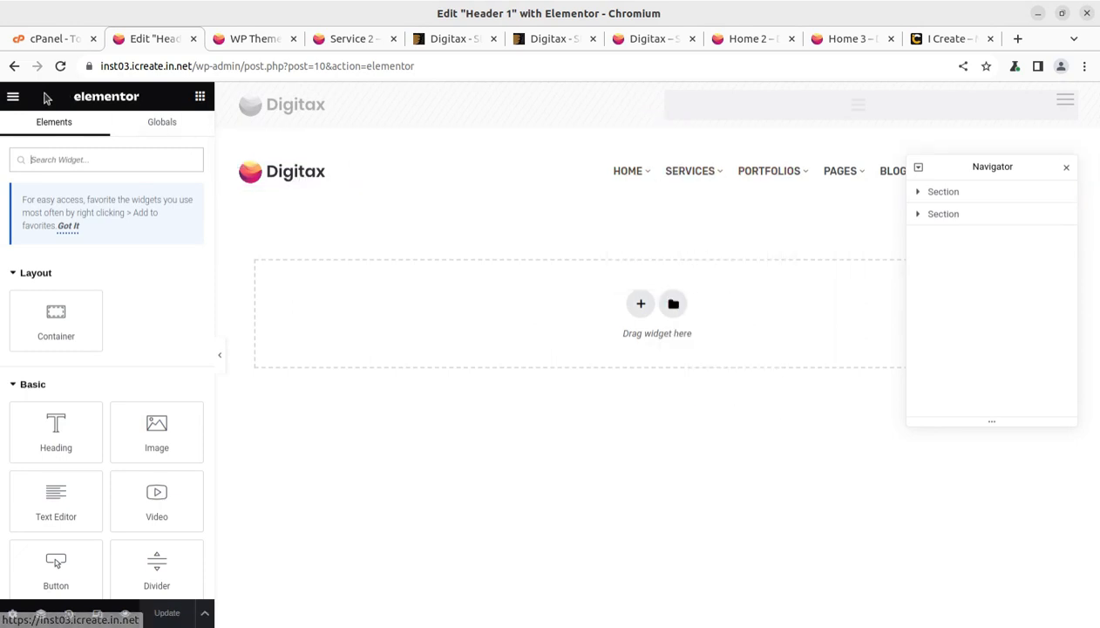
# - Exit the Elementor editor for Header 1 and go back to the WordPress dashboard
pyautogui.click(15, 97)
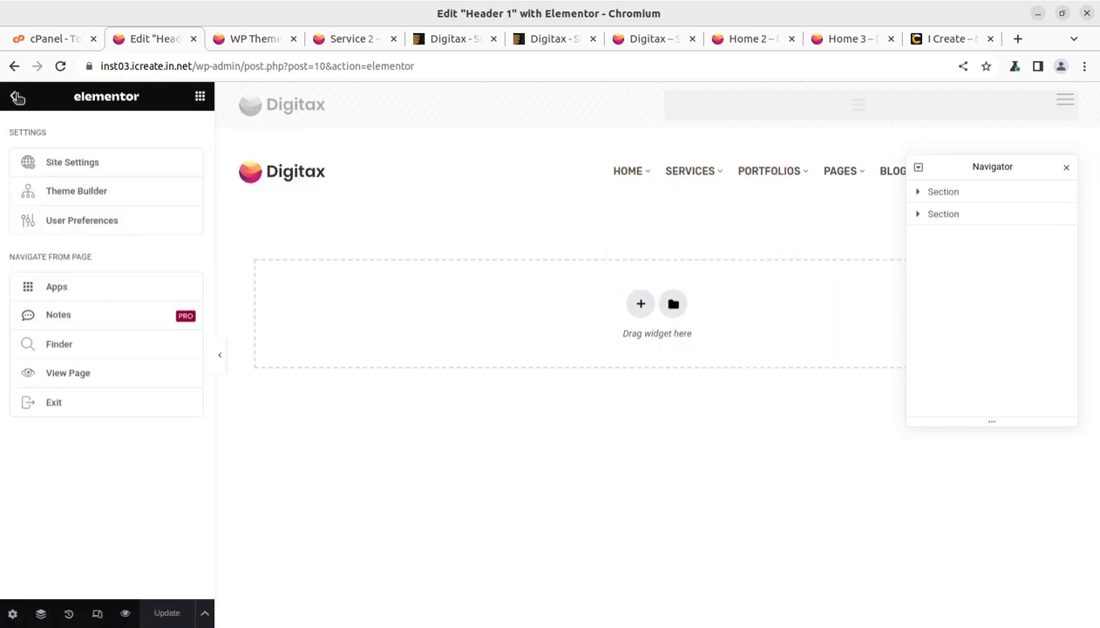
pyautogui.click(53, 400)
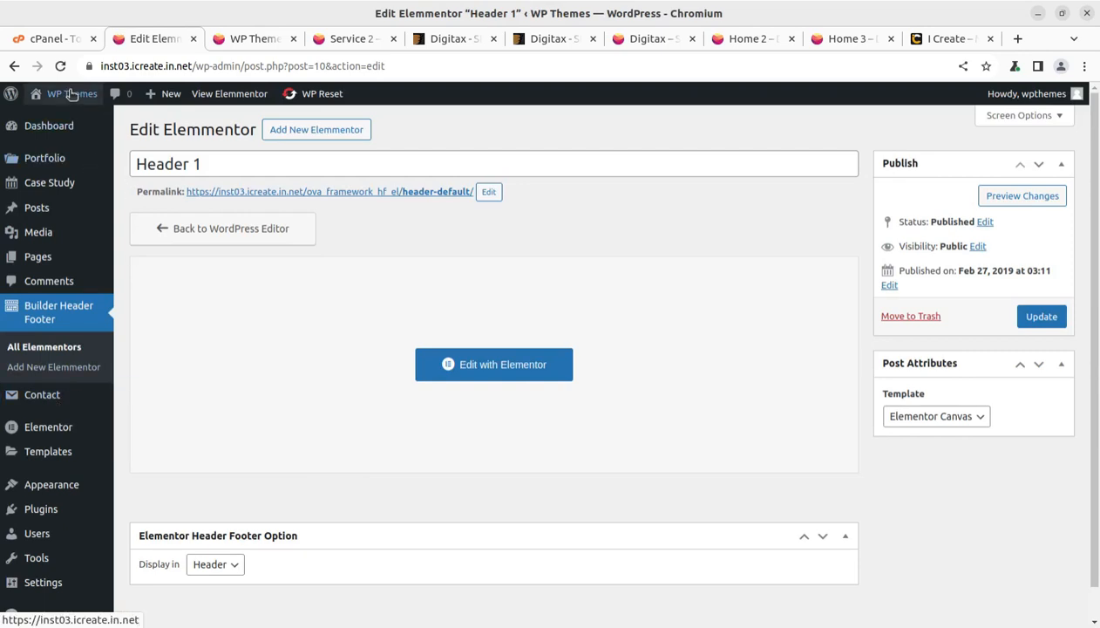
pyautogui.click(48, 130)
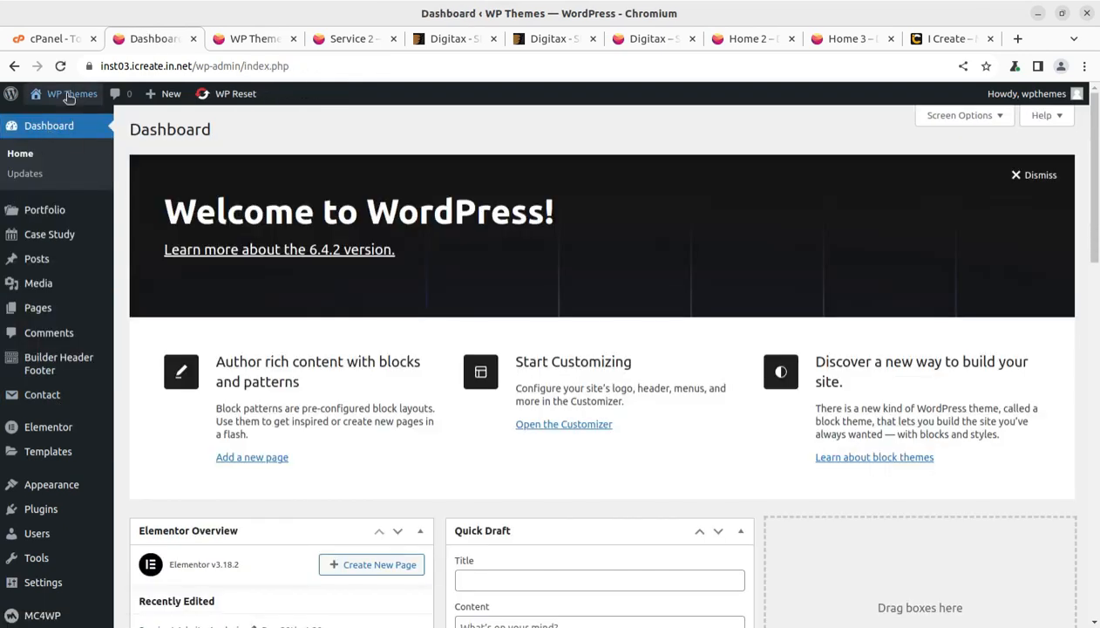
# - Visit the site's front page from the dashboard and look over its sections, ending back at the hero section
pyautogui.moveTo(61, 109)
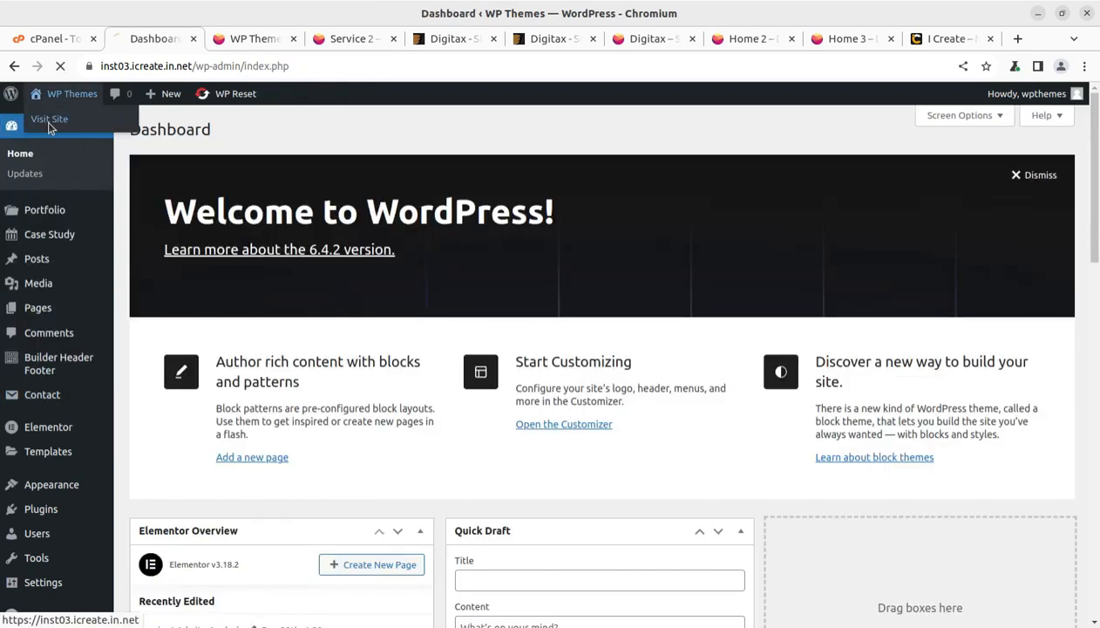
pyautogui.click(48, 122)
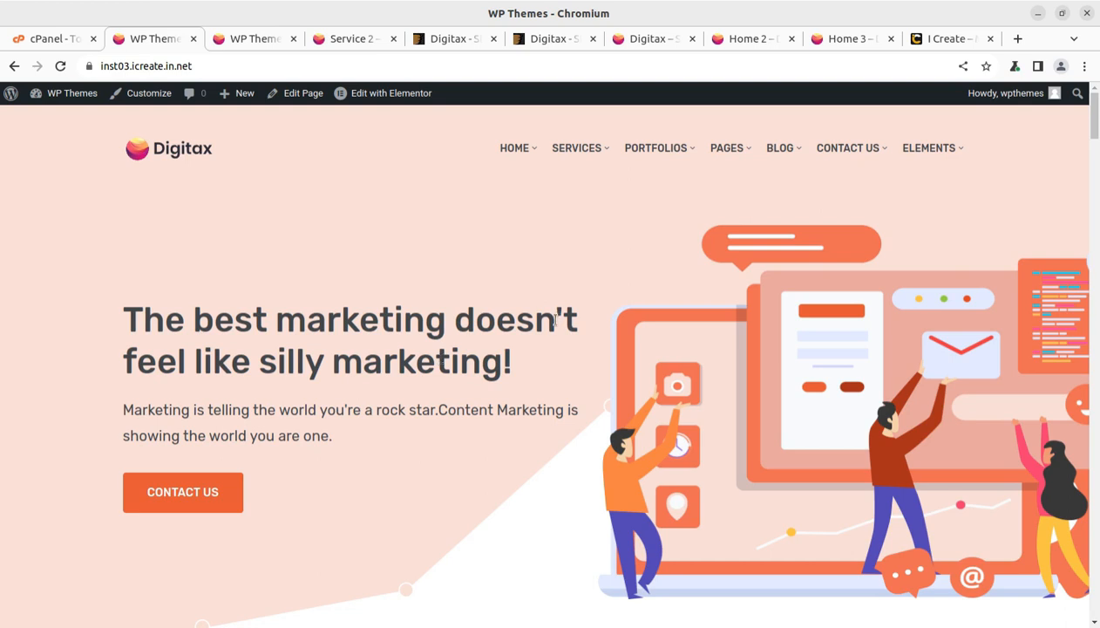
pyautogui.scroll(-8, 554, 321)
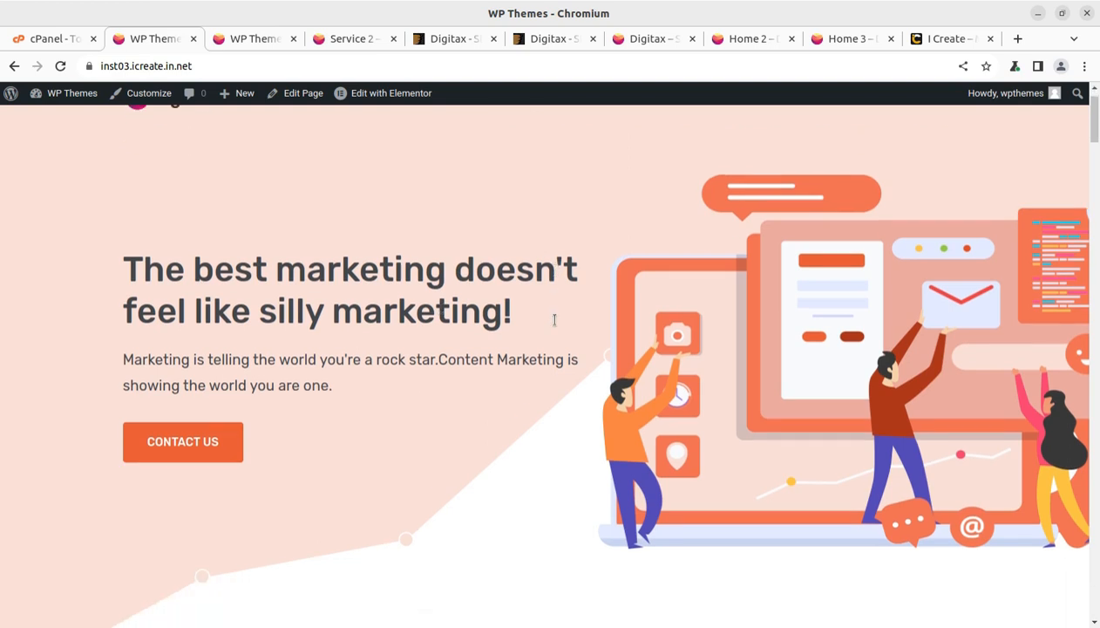
pyautogui.scroll(-2, 431, 485)
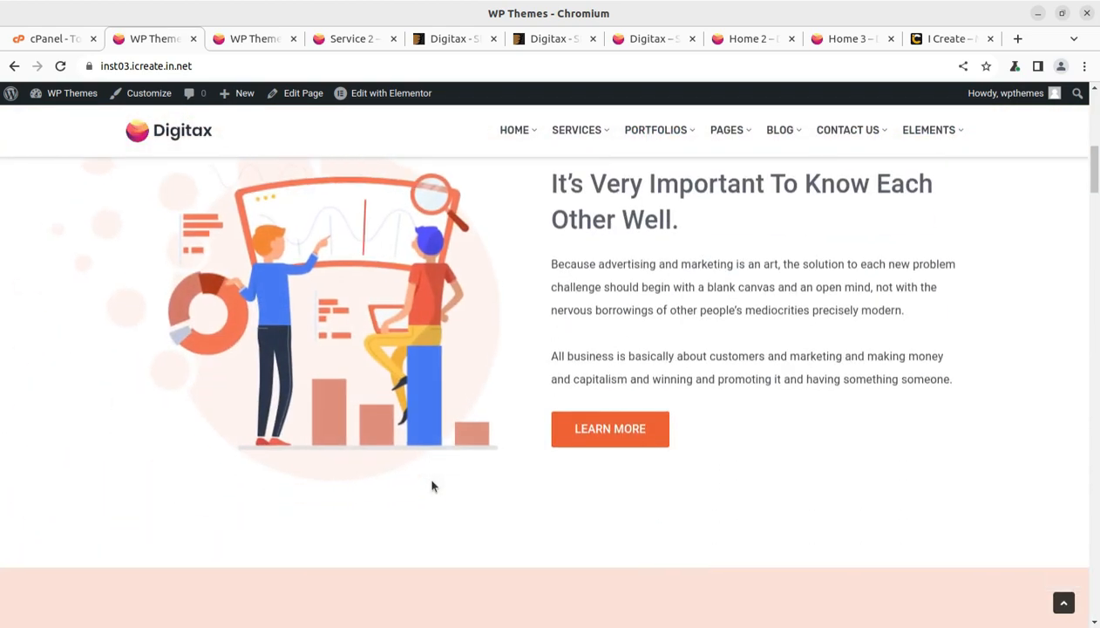
pyautogui.scroll(10, 432, 485)
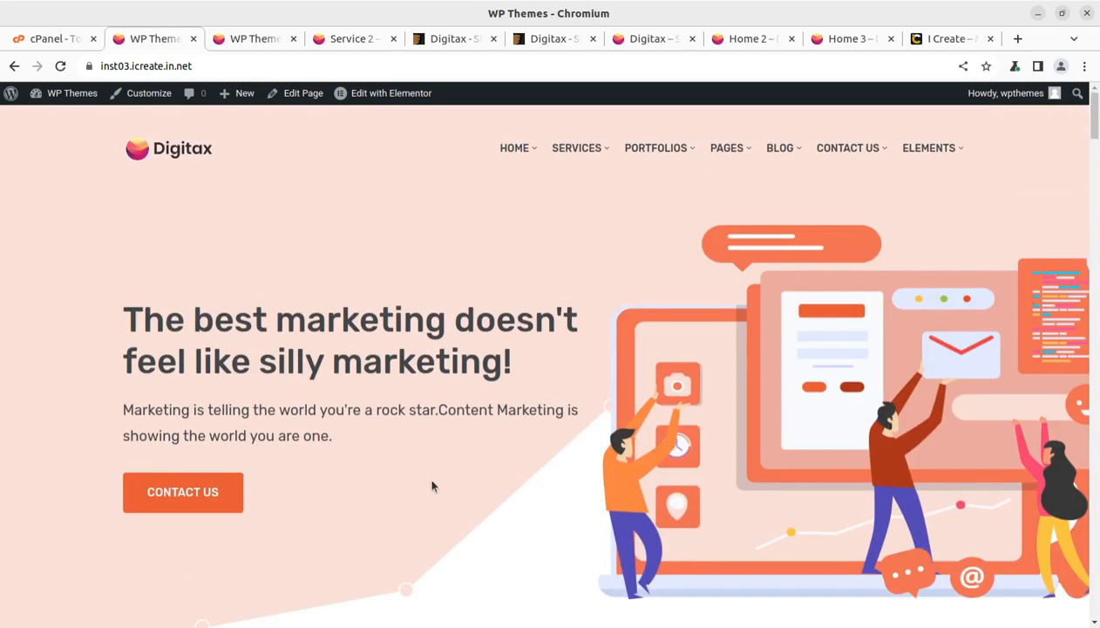